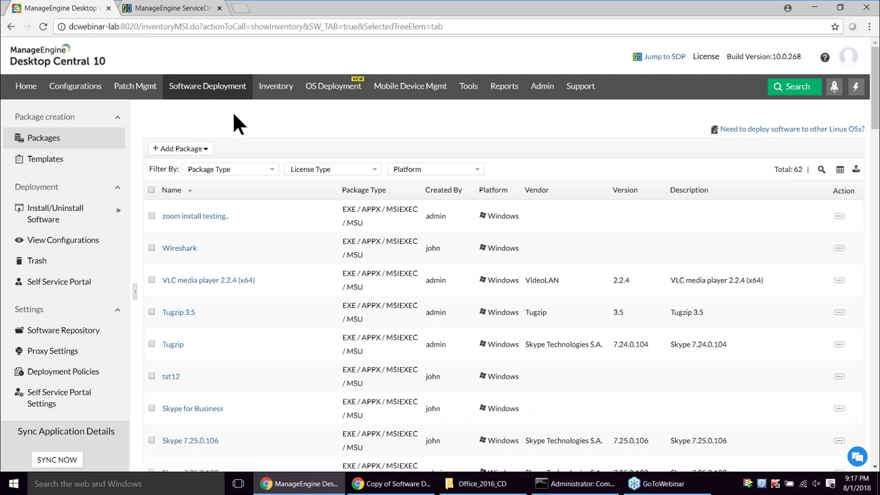
# Step: Search the software package templates for applications named "java 8"
pyautogui.click(60, 165)
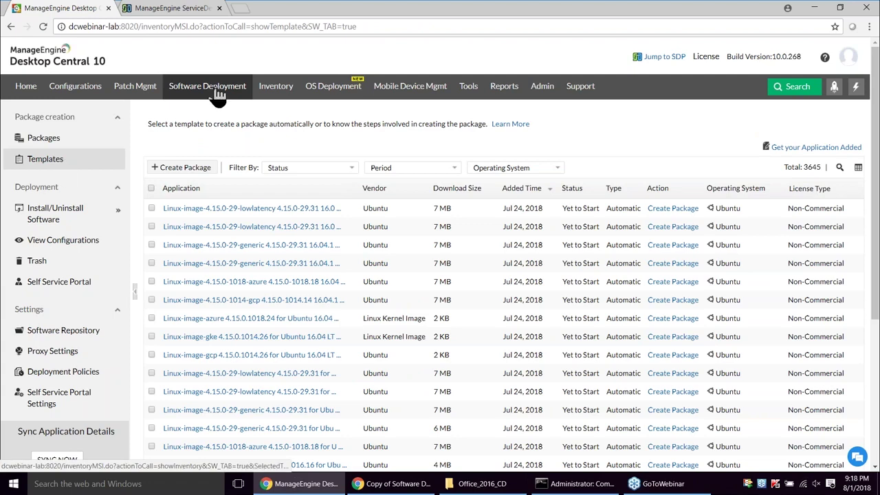
pyautogui.click(41, 164)
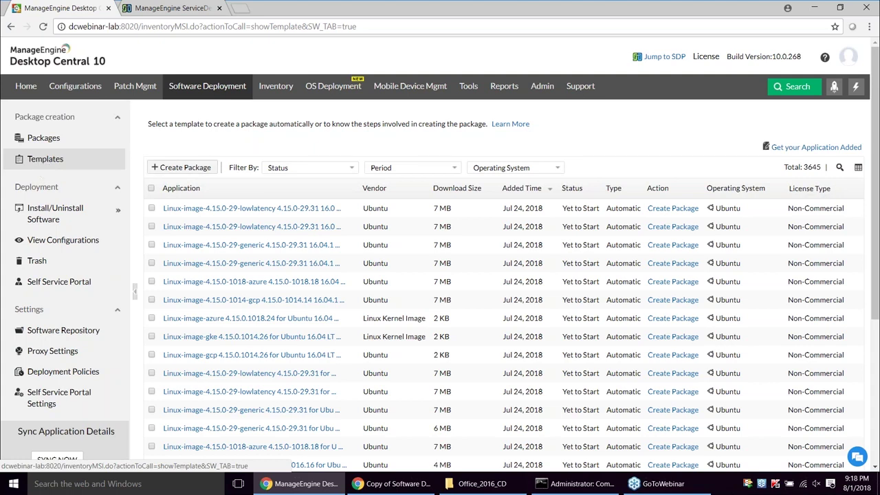
pyautogui.click(839, 168)
pyautogui.click(274, 209)
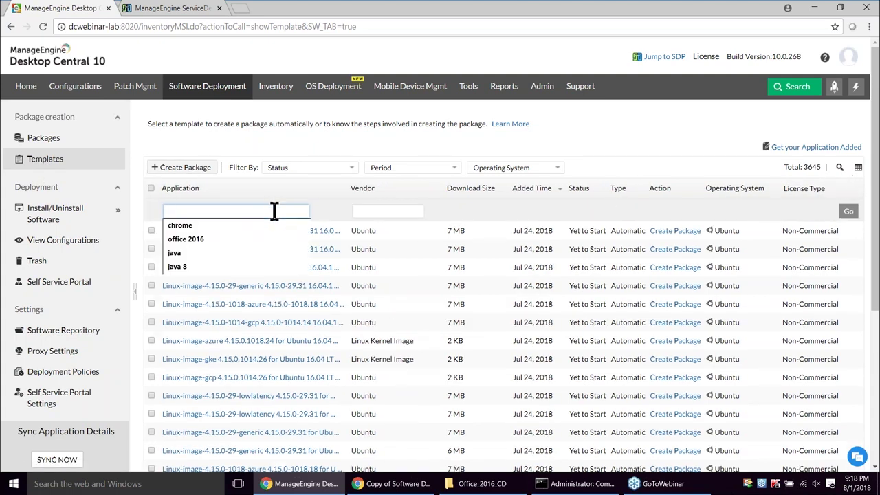
pyautogui.write('java 8')
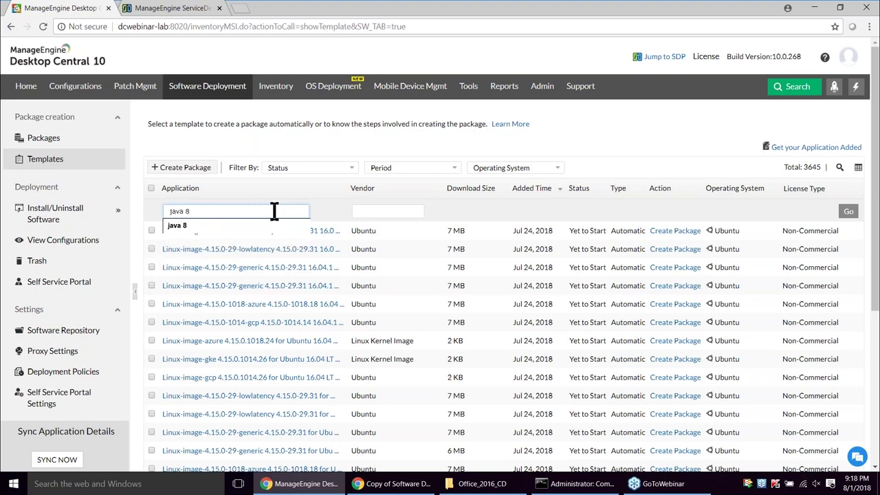
pyautogui.press('Return')
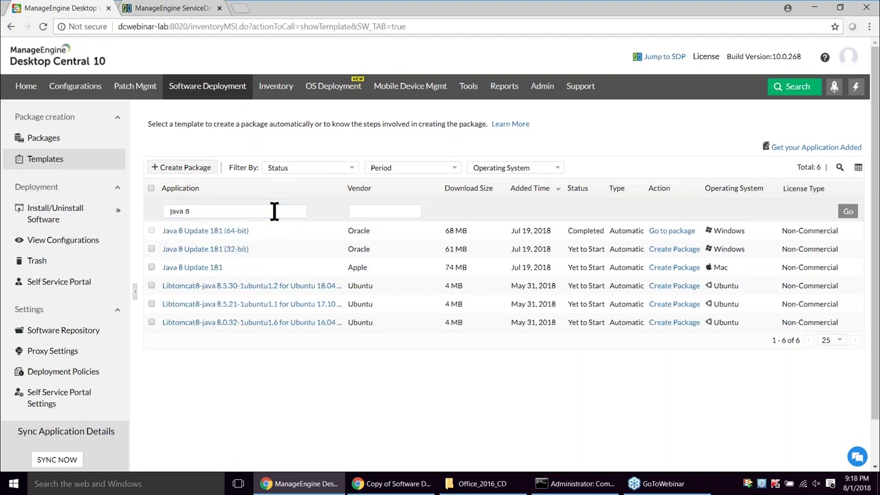
# Step: Check the installer locations and install switches of the Java 8 Update 181 (64-bit) template, and create a package from it
pyautogui.click(233, 233)
pyautogui.moveTo(442, 161); pyautogui.dragTo(380, 124)
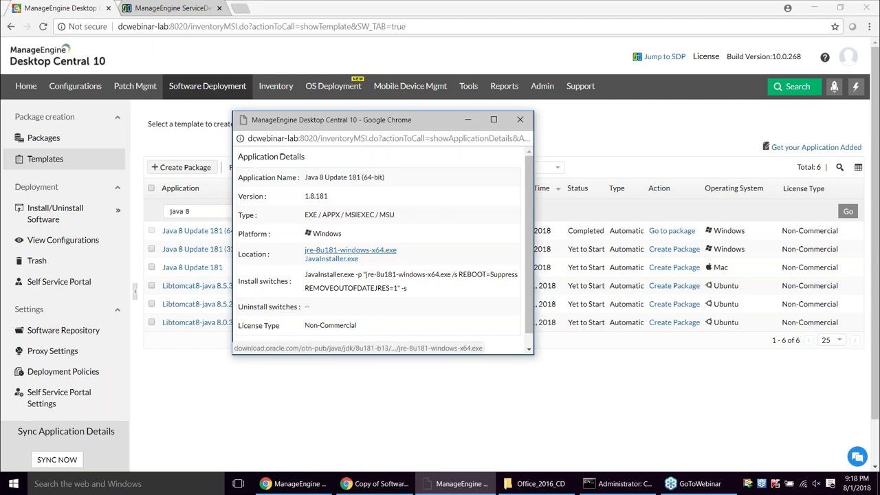
pyautogui.moveTo(407, 288); pyautogui.dragTo(305, 277)
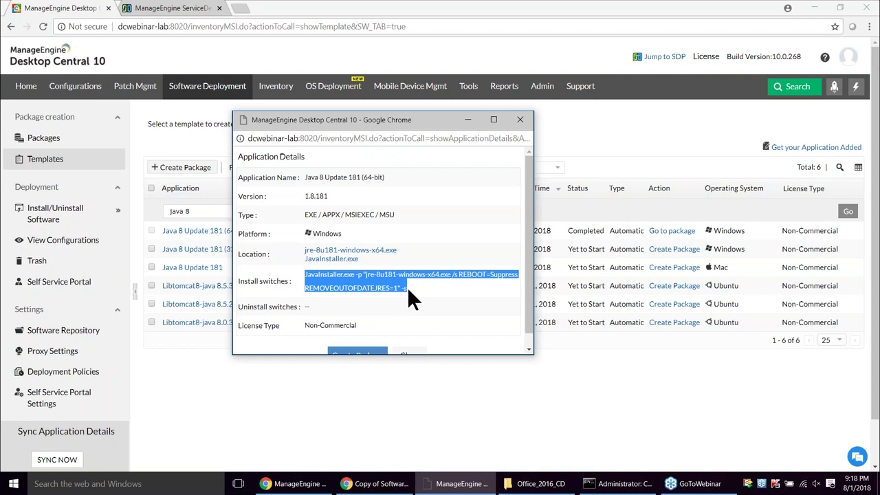
pyautogui.click(398, 288)
pyautogui.scroll(-1, 446, 248)
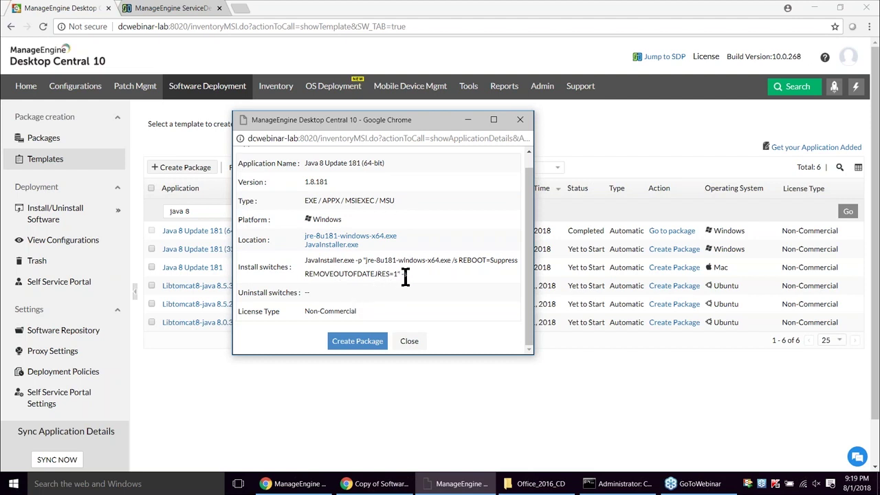
pyautogui.scroll(1, 409, 285)
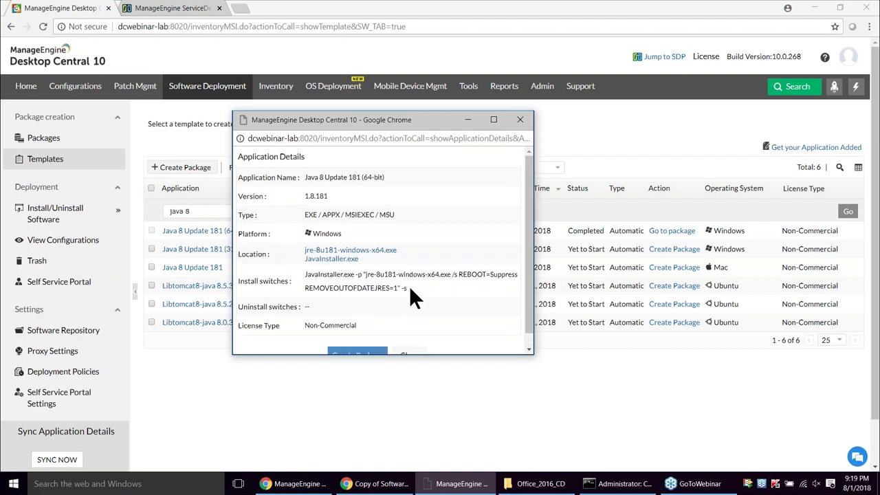
pyautogui.scroll(-1, 406, 289)
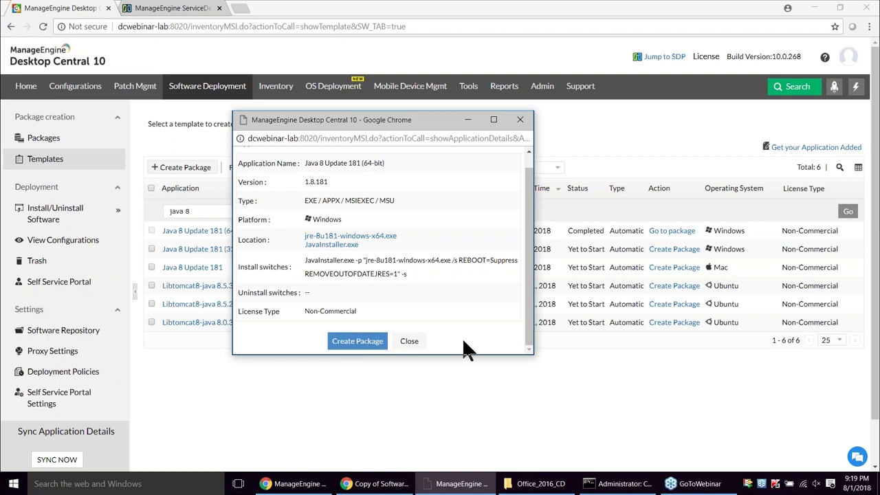
pyautogui.click(358, 344)
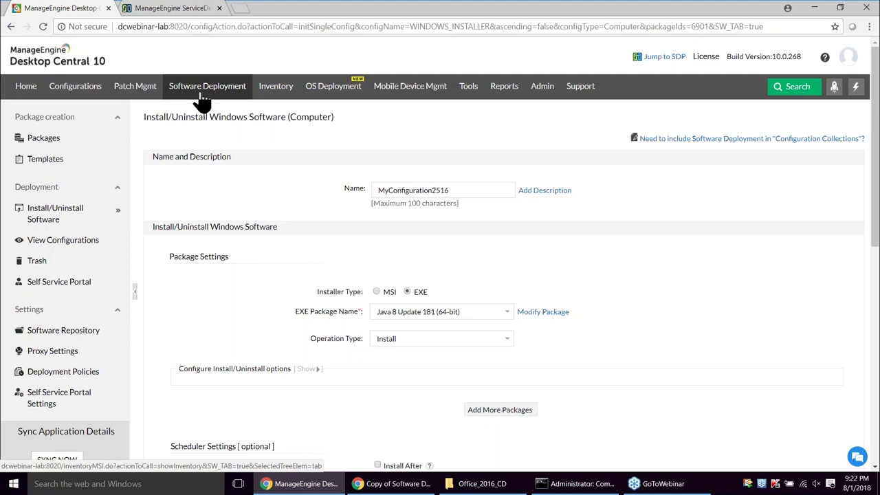
# Step: Inspect the software repository settings for the network share path and the HTTP upload storage location
pyautogui.click(58, 163)
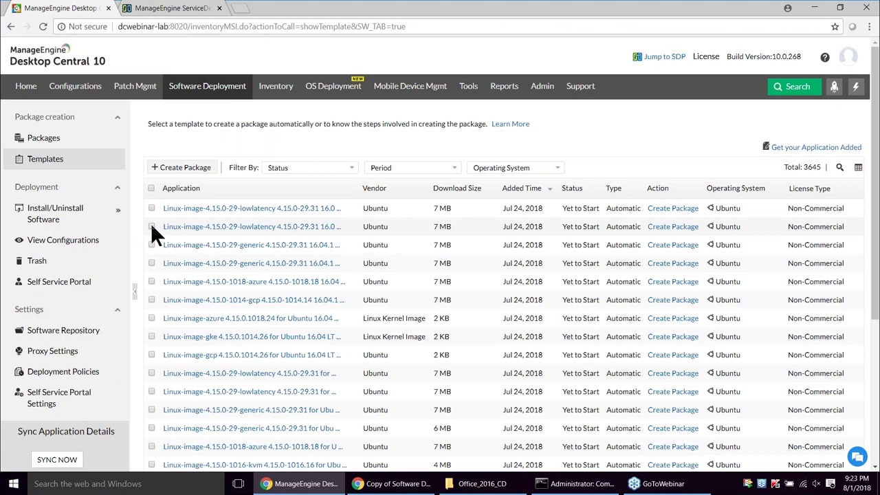
pyautogui.click(50, 337)
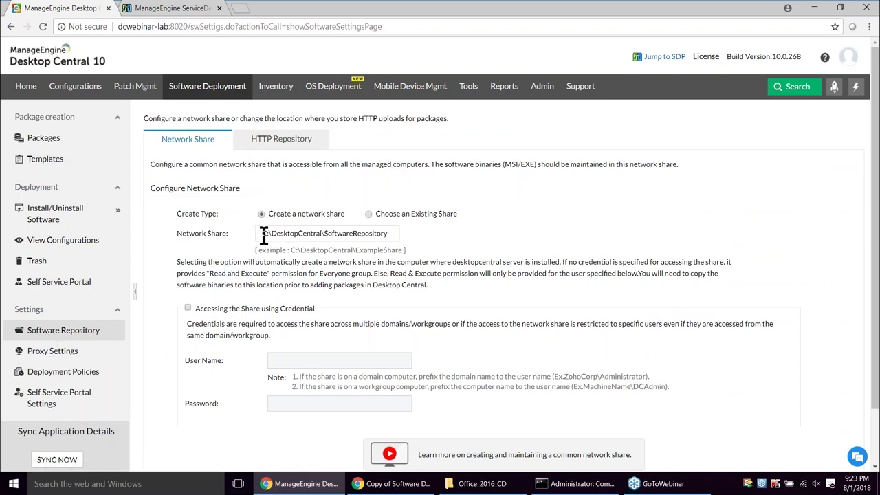
pyautogui.moveTo(264, 234); pyautogui.dragTo(395, 240)
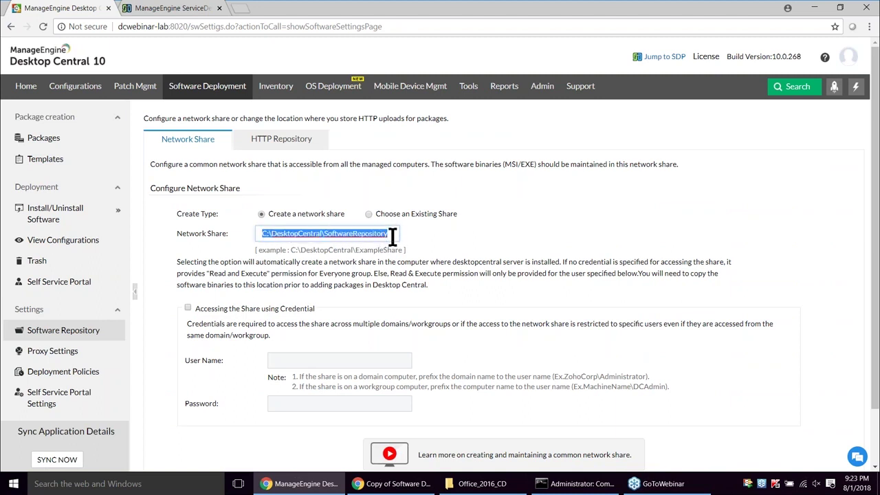
pyautogui.click(273, 145)
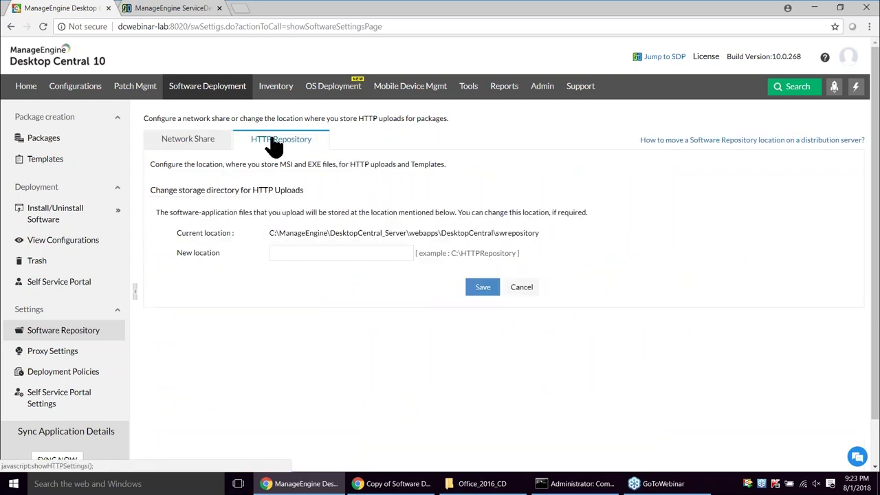
pyautogui.moveTo(271, 236); pyautogui.dragTo(554, 237)
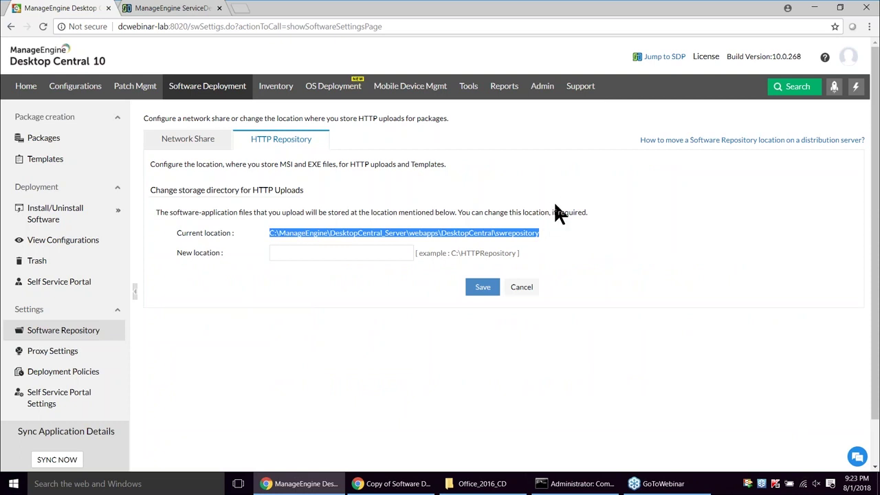
# Step: Search the created software packages by name for "java 8"
pyautogui.click(50, 144)
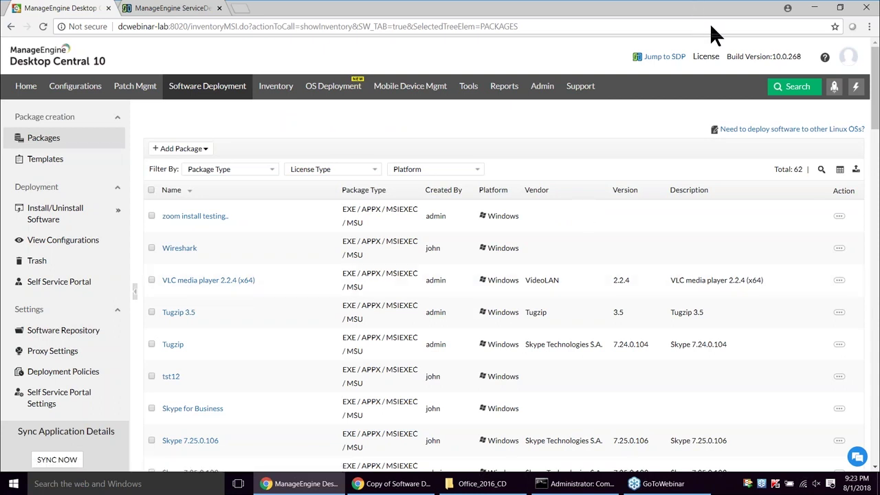
pyautogui.click(822, 171)
pyautogui.click(257, 213)
pyautogui.write('java 8')
pyautogui.press('Return')
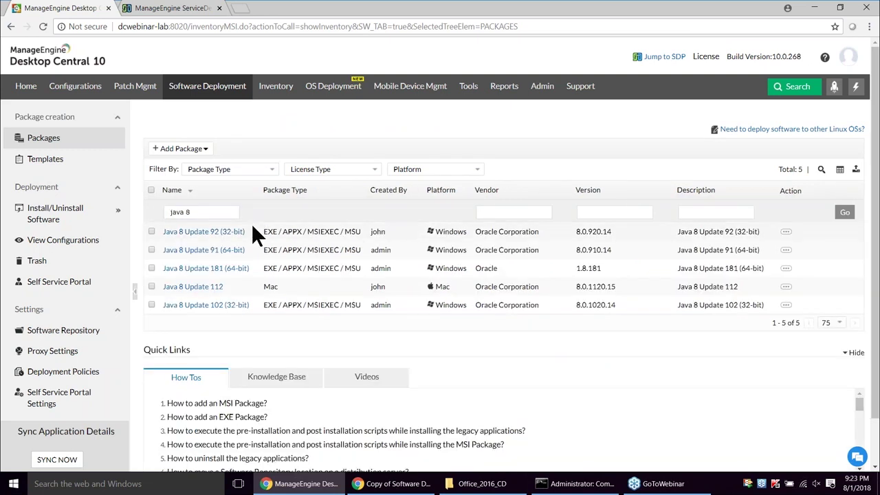
# Step: Start a Windows computer configuration to install or uninstall the Java 8 Update 181 (64-bit) package
pyautogui.click(151, 268)
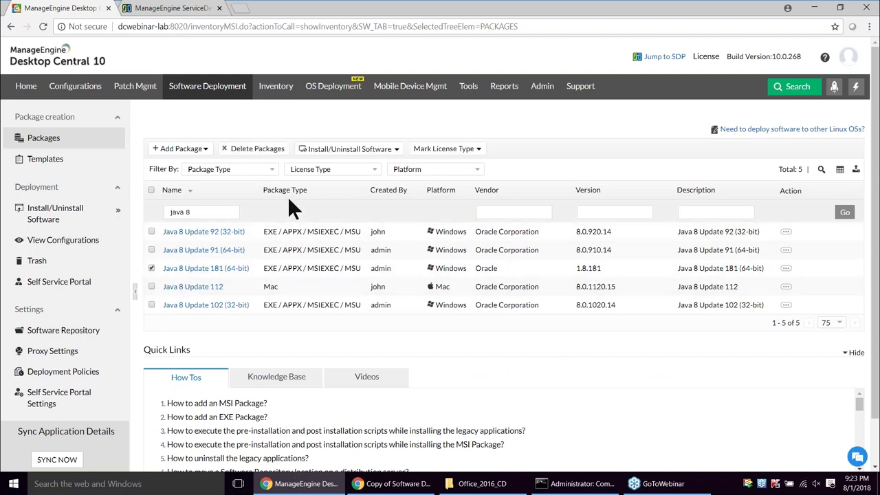
pyautogui.click(390, 149)
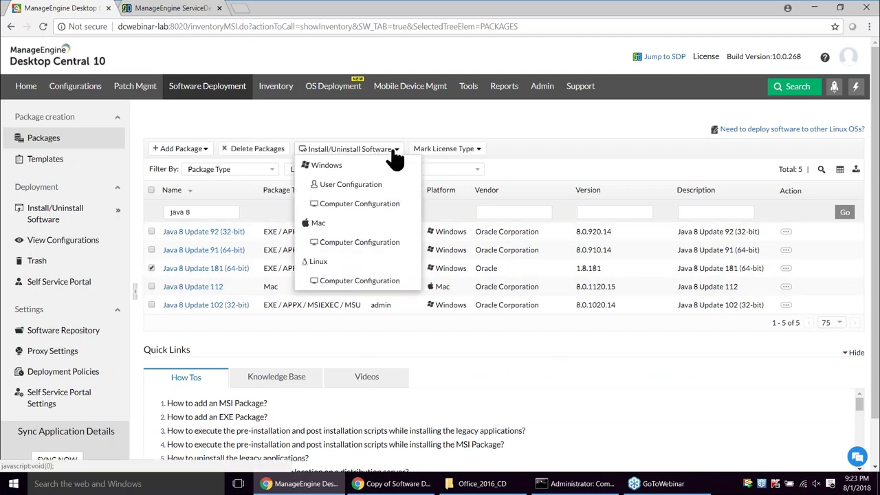
pyautogui.click(360, 205)
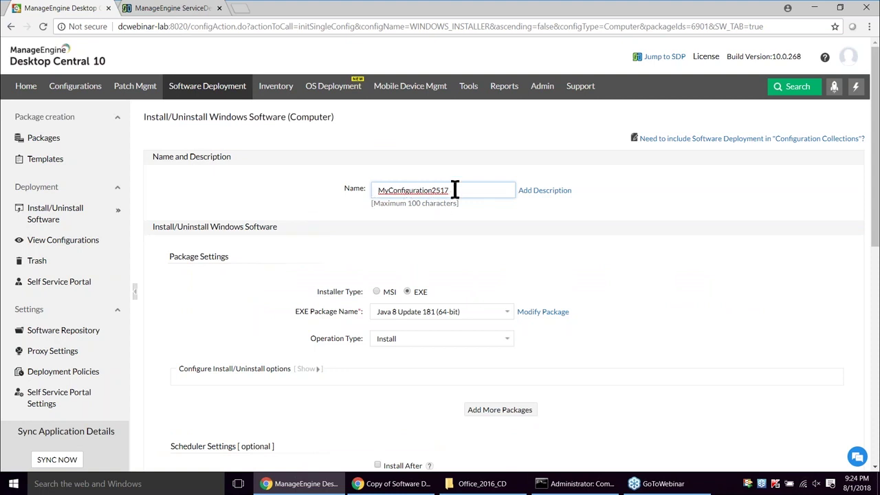
# Step: Name the configuration "Java 8 Deployment"
pyautogui.moveTo(454, 190); pyautogui.dragTo(306, 180)
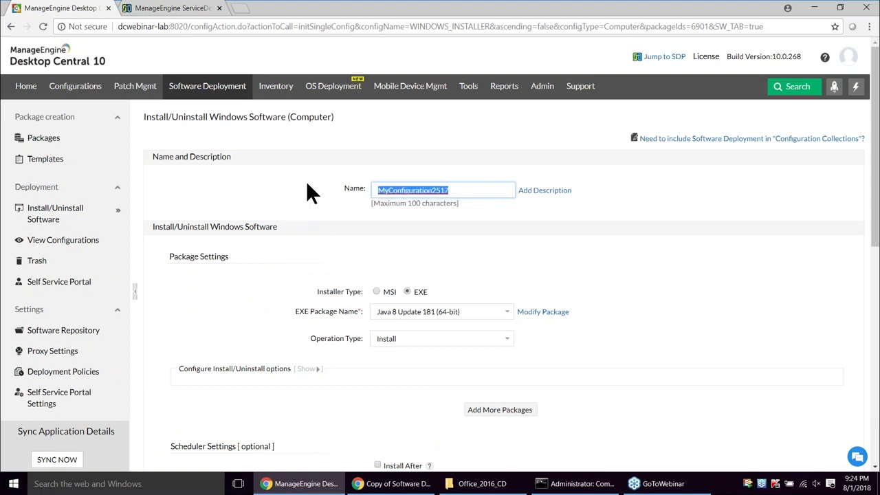
pyautogui.write('J')
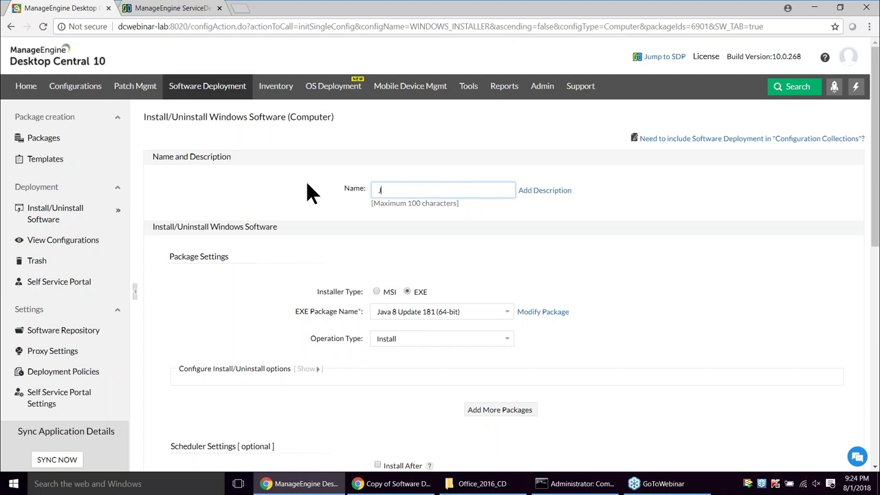
pyautogui.write('ava 8 Deployment')
# Step: Keep Java 8 Update 181 (64-bit) as the EXE package and choose Install as the operation type
pyautogui.scroll(-1, 210, 259)
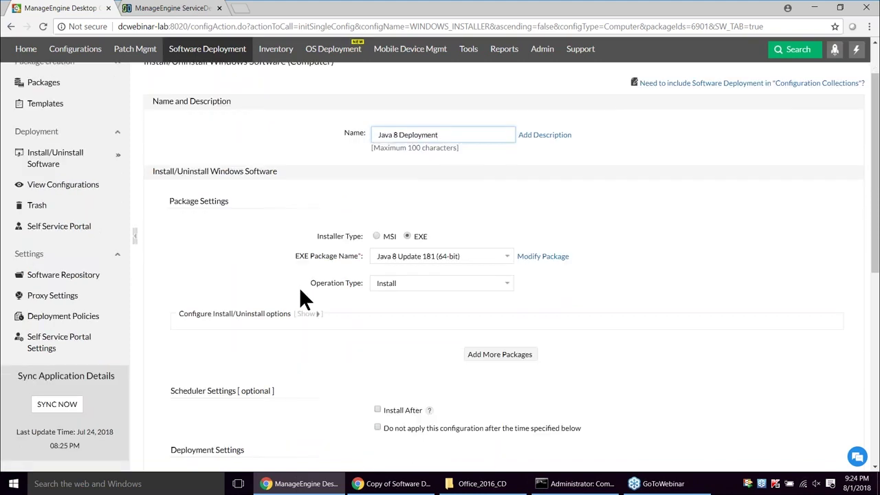
pyautogui.scroll(-1, 324, 312)
pyautogui.click(490, 206)
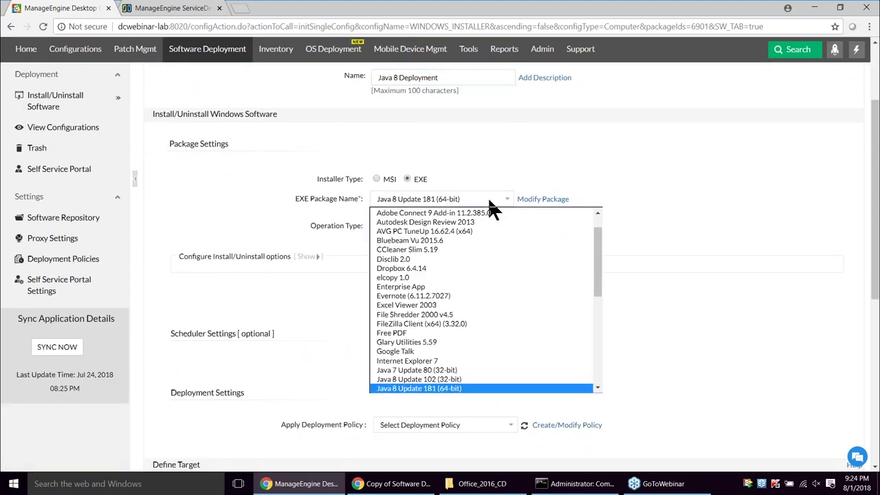
pyautogui.click(683, 212)
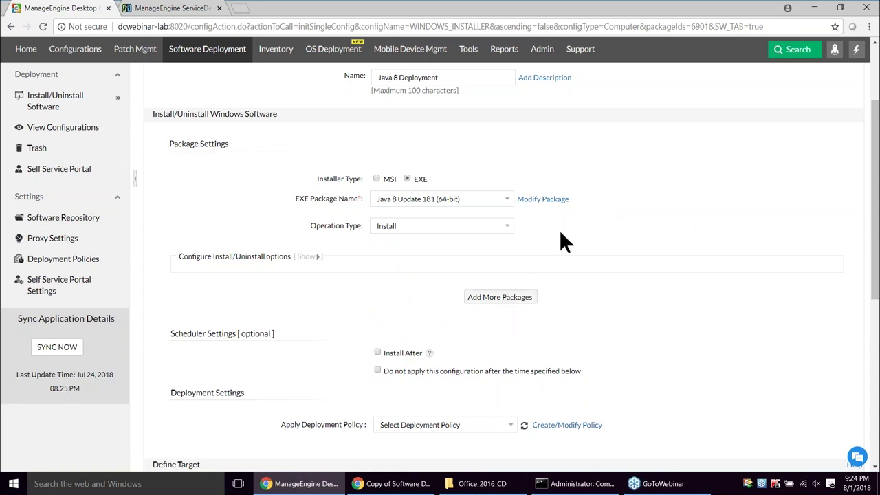
pyautogui.scroll(-1, 559, 229)
pyautogui.click(472, 171)
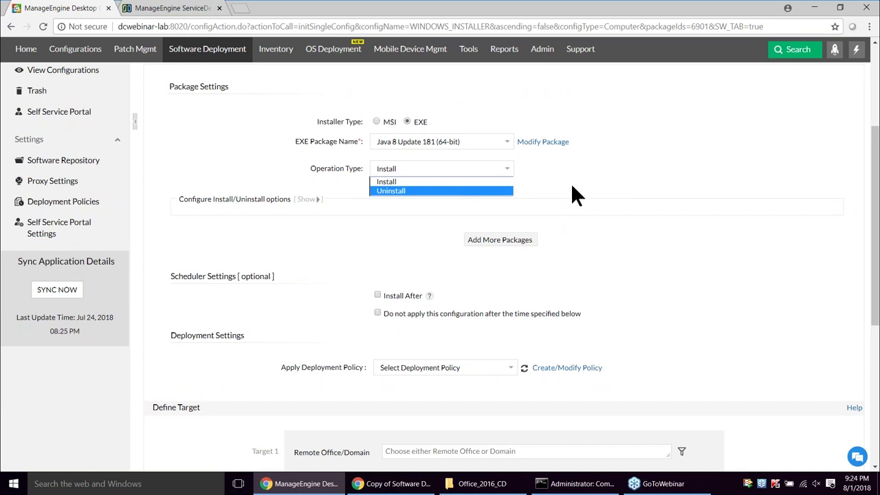
pyautogui.click(387, 182)
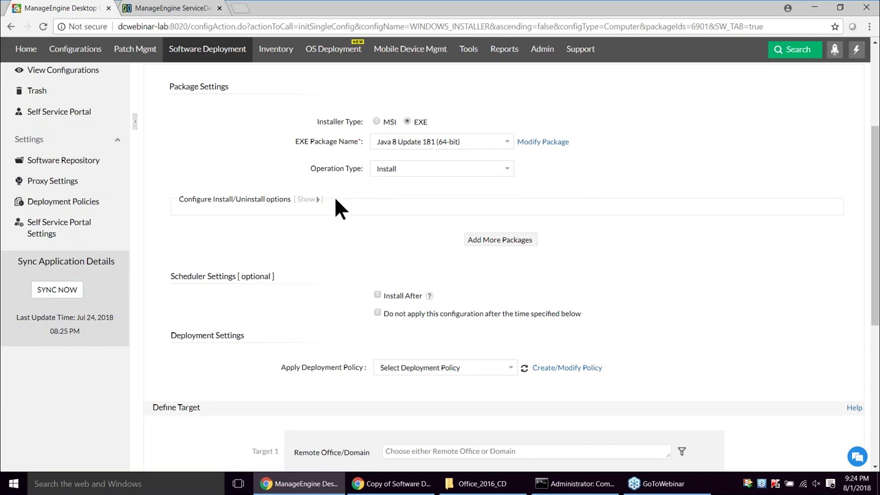
# Step: Expand the install/uninstall options, try Run As User with its domain credential list, and return Install As to System User
pyautogui.click(310, 199)
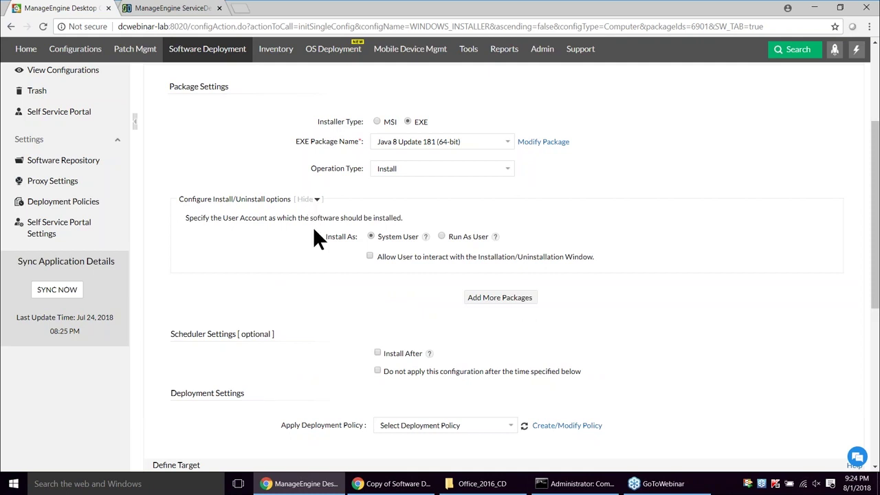
pyautogui.moveTo(416, 238); pyautogui.dragTo(383, 237)
pyautogui.click(383, 238)
pyautogui.click(442, 235)
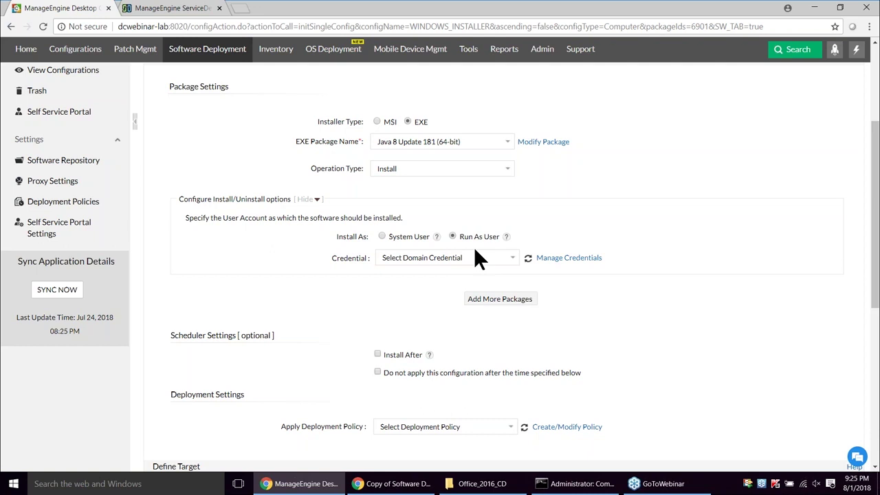
pyautogui.click(511, 259)
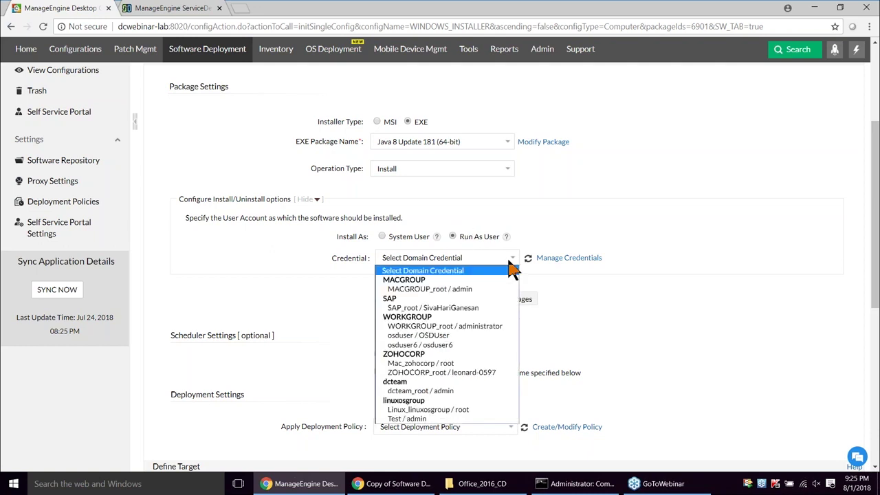
pyautogui.click(668, 245)
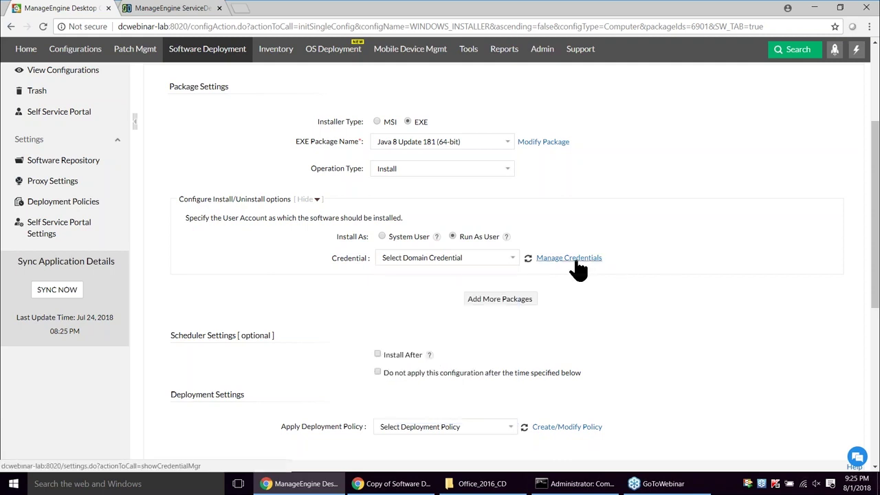
pyautogui.click(383, 236)
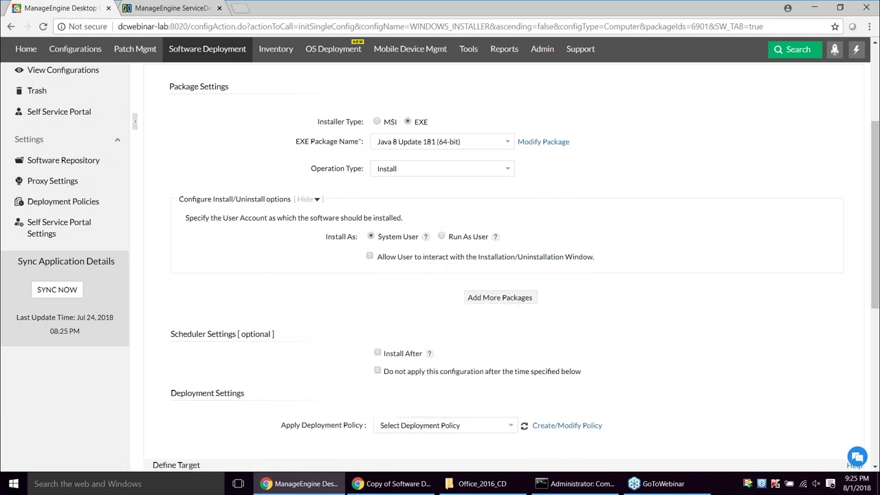
# Step: Try the scheduler settings by enabling Install After and an expiry date of 2018-08-31, and clear both options again
pyautogui.scroll(-1, 378, 242)
pyautogui.scroll(-1, 337, 237)
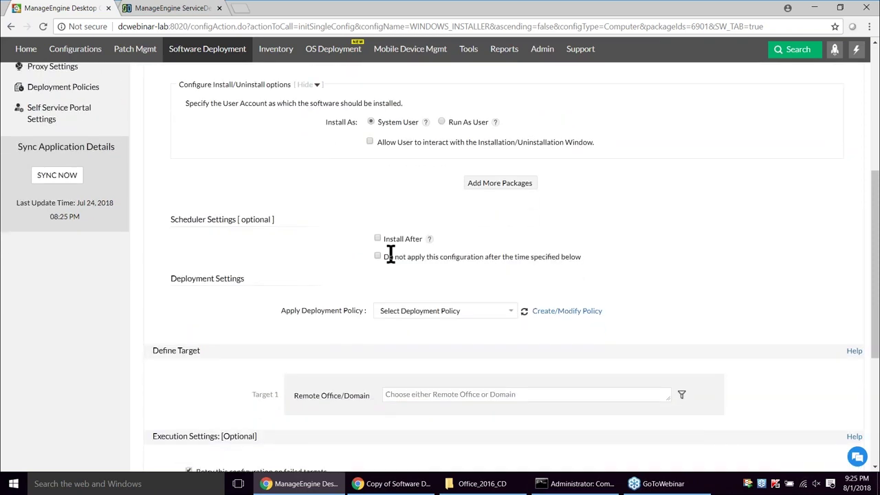
pyautogui.scroll(-1, 375, 231)
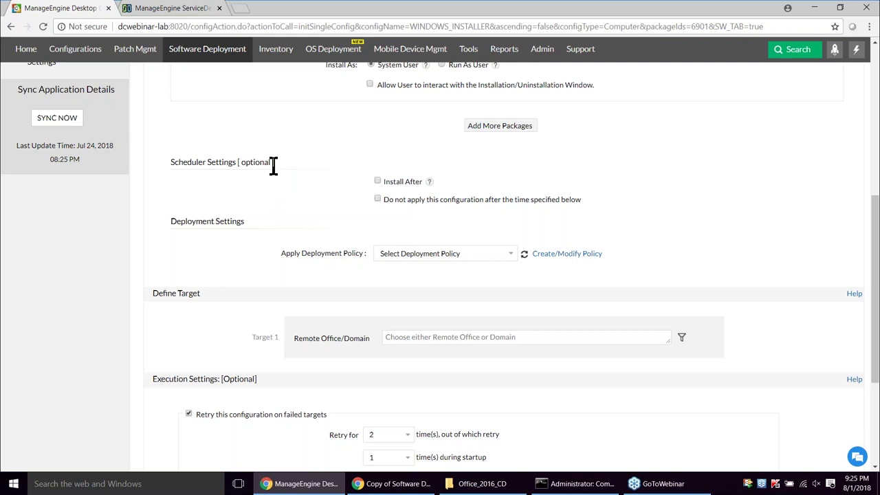
pyautogui.click(378, 199)
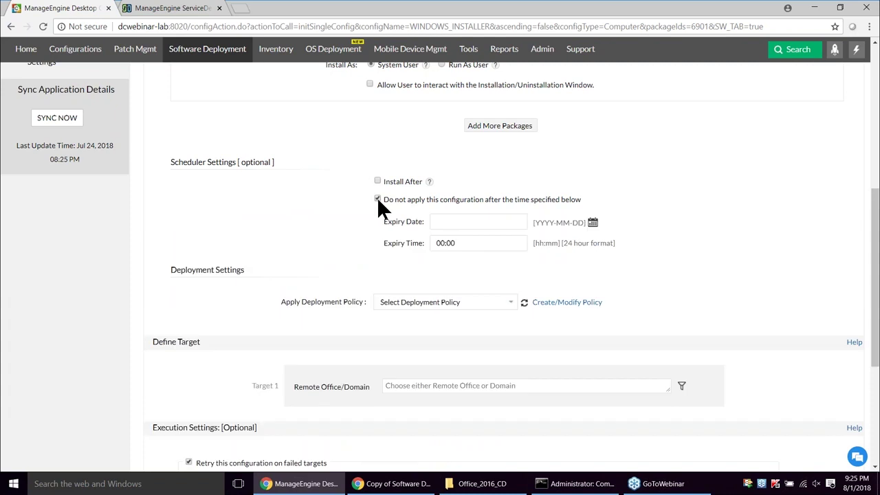
pyautogui.click(378, 182)
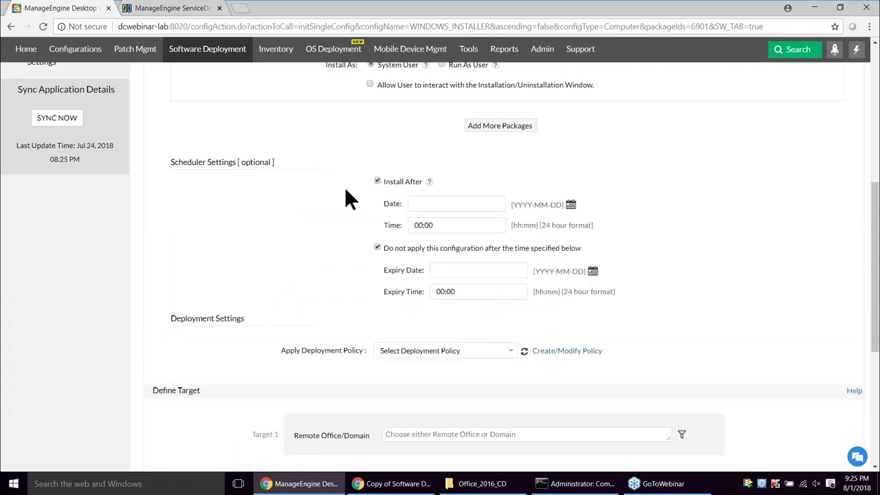
pyautogui.click(457, 271)
pyautogui.click(593, 271)
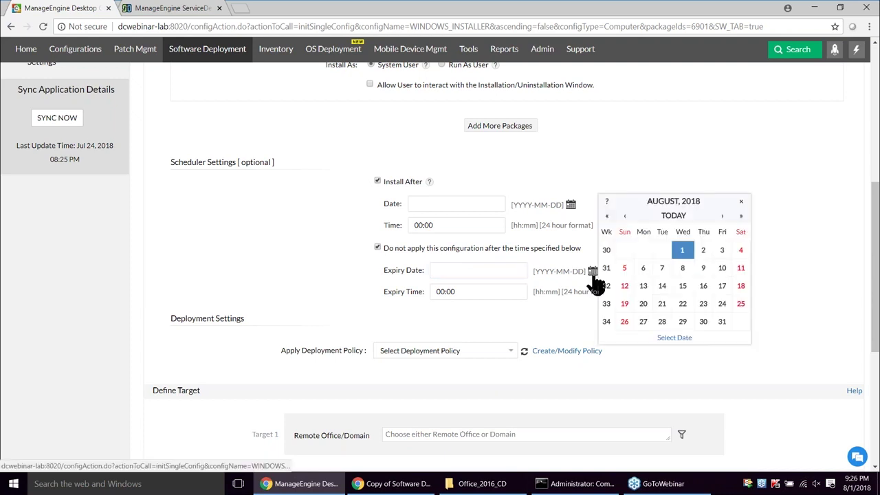
pyautogui.click(722, 323)
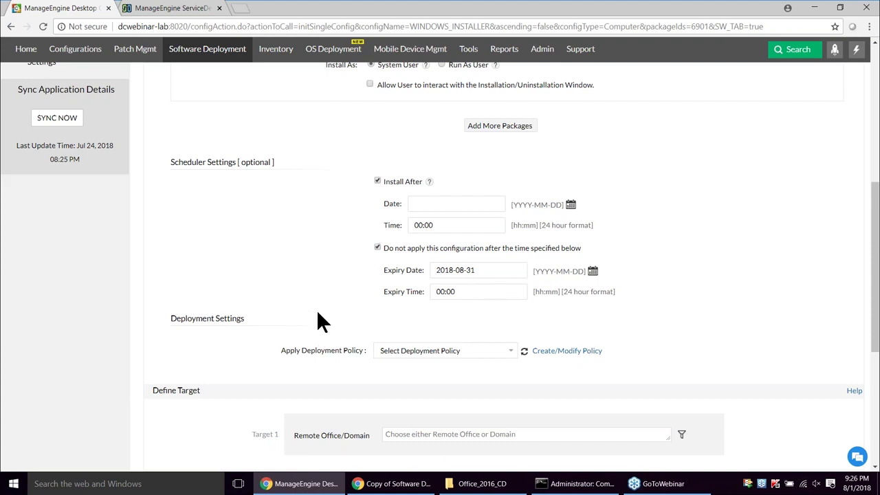
pyautogui.click(378, 247)
pyautogui.click(378, 181)
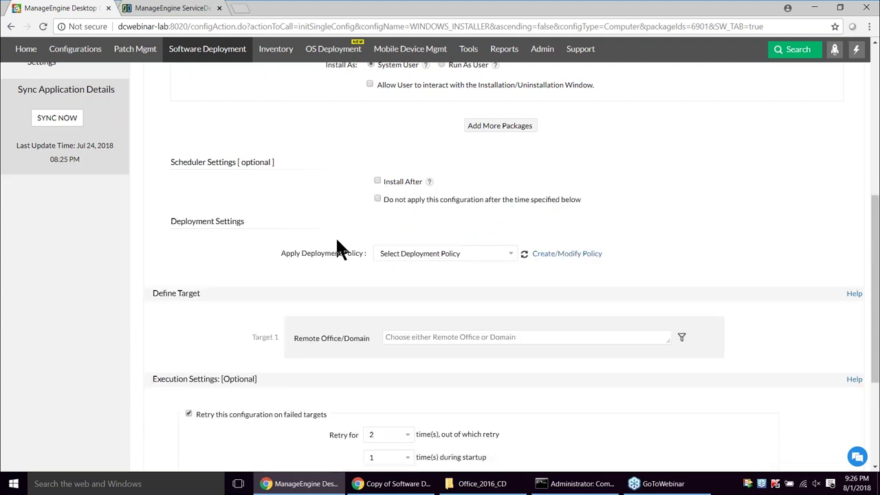
# Step: View the available deployment policies and start creating a new policy, dismissing its name and description entry
pyautogui.scroll(-1, 335, 236)
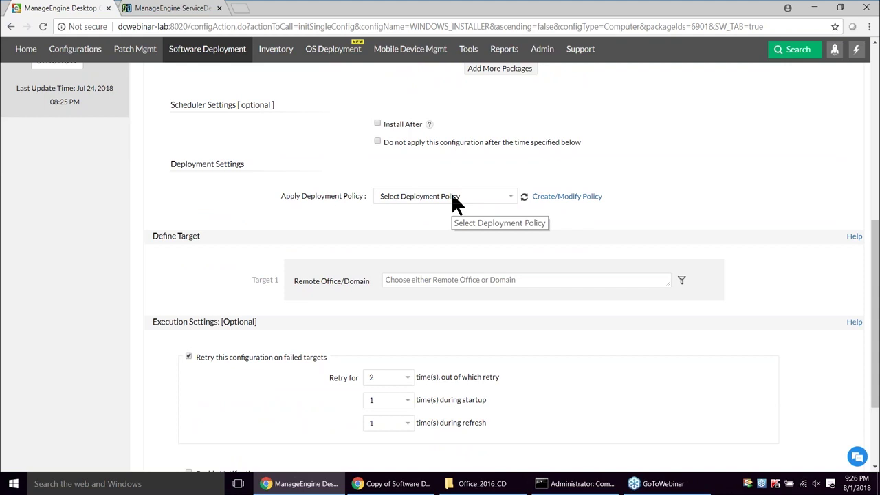
pyautogui.click(484, 196)
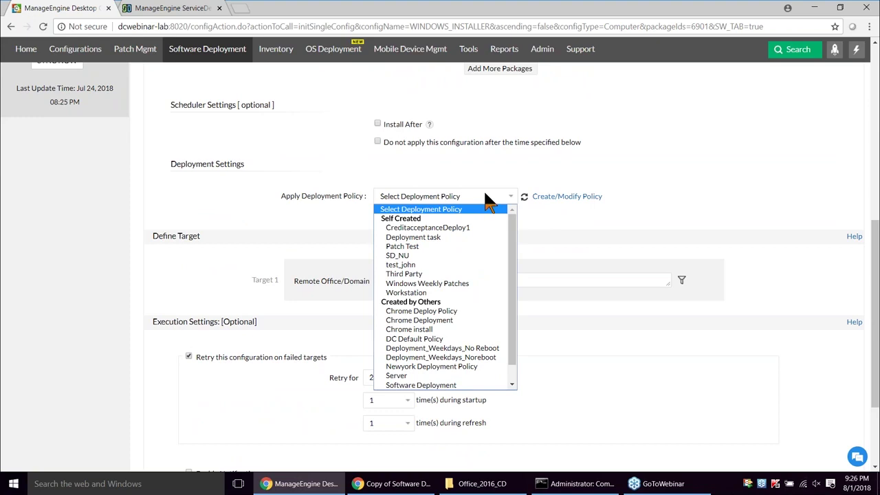
pyautogui.click(567, 200)
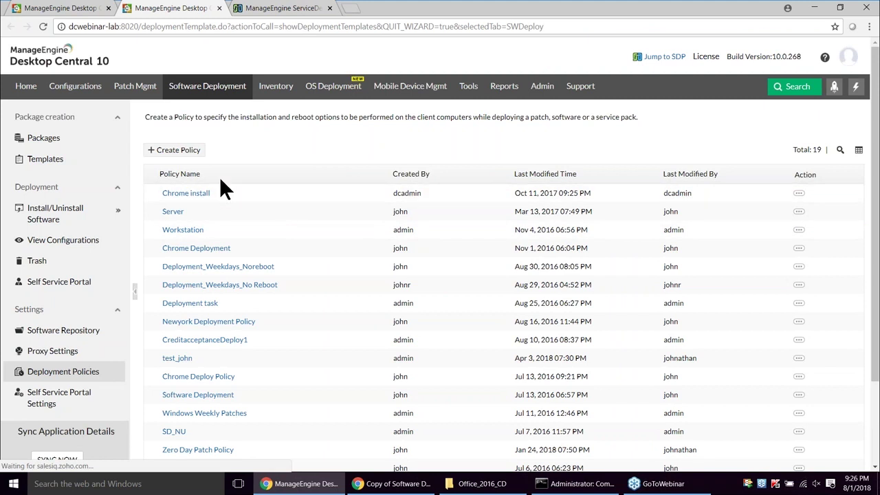
pyautogui.click(192, 154)
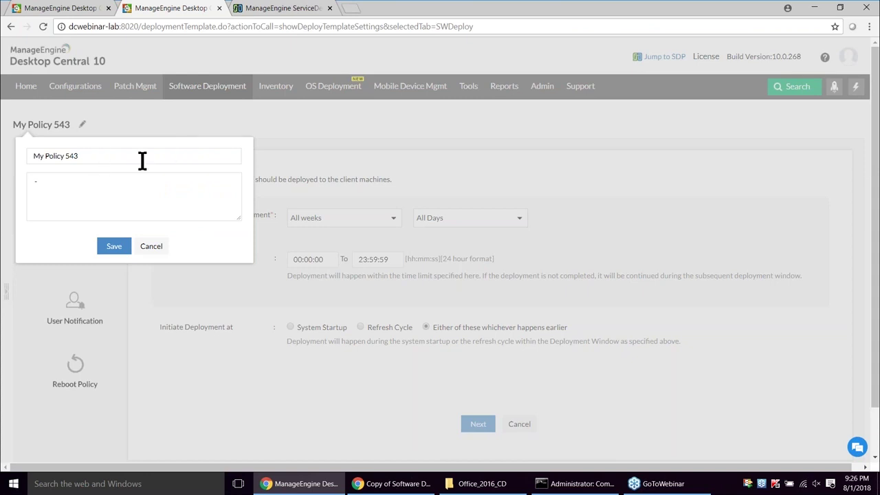
pyautogui.click(152, 247)
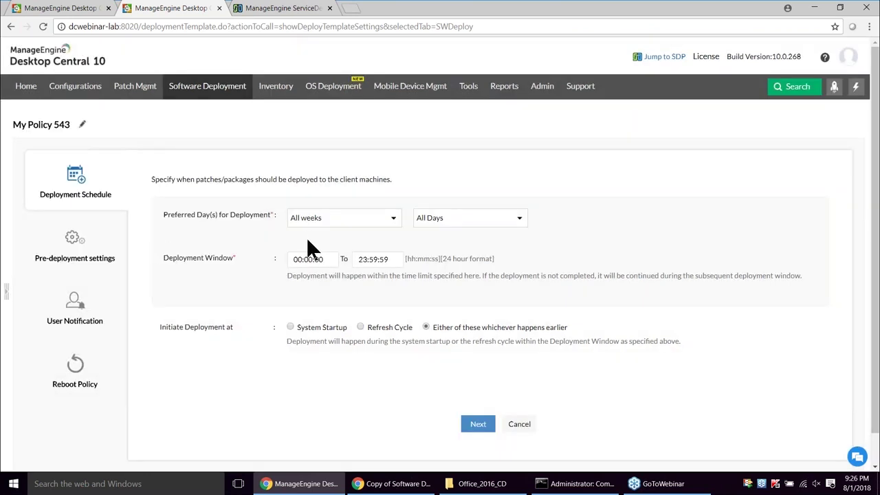
# Step: Review the policy's preferred weeks, days and deployment window, and try System Startup before restoring Either of these whichever happens earlier
pyautogui.click(384, 220)
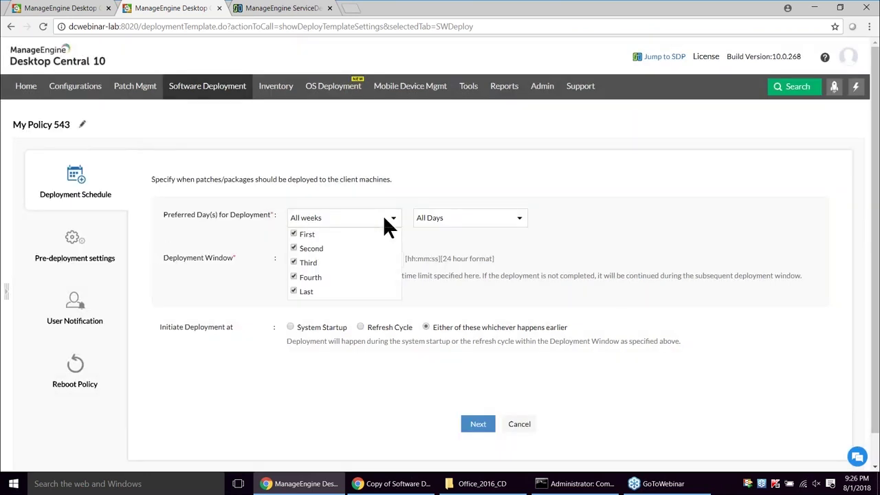
pyautogui.click(477, 219)
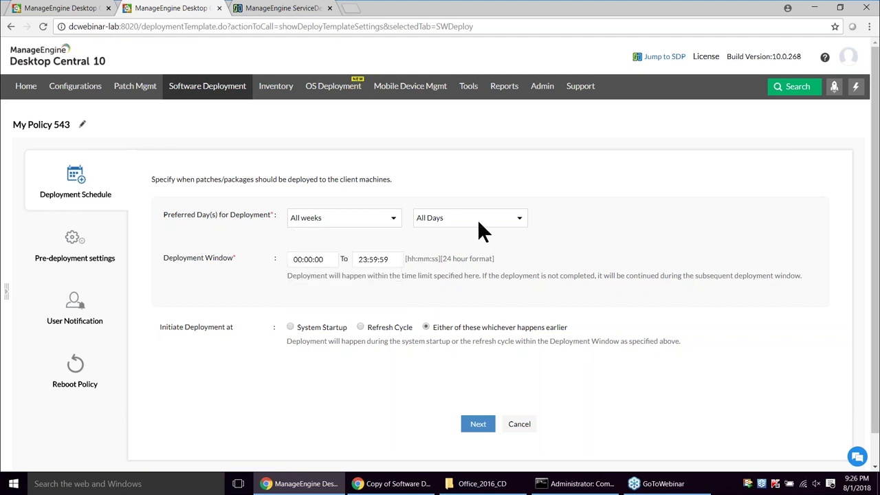
pyautogui.click(502, 219)
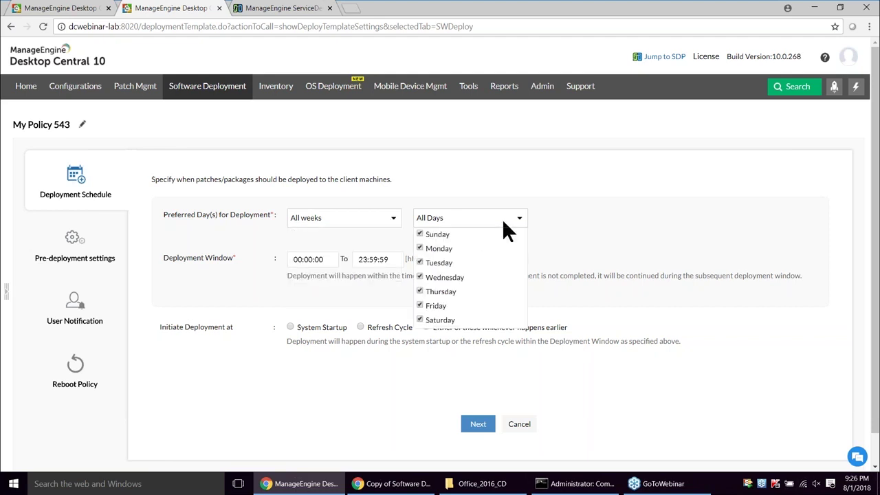
pyautogui.click(564, 215)
pyautogui.moveTo(324, 259); pyautogui.dragTo(289, 260)
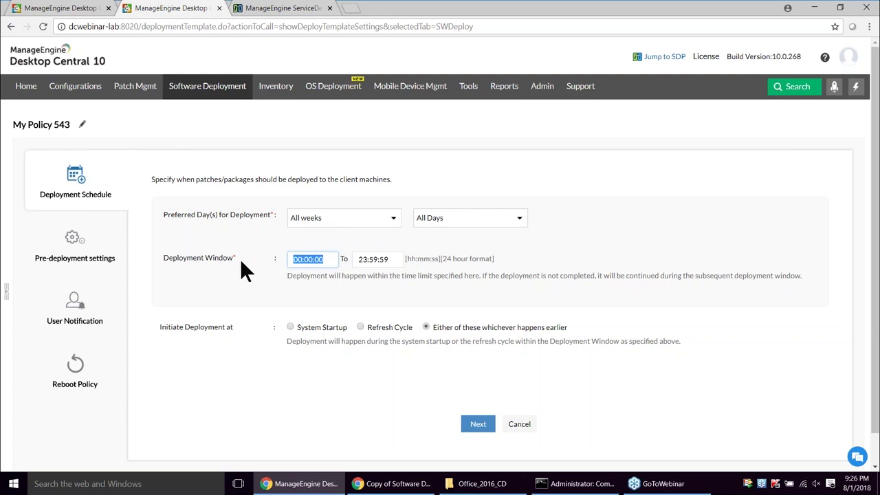
pyautogui.moveTo(392, 259); pyautogui.dragTo(338, 258)
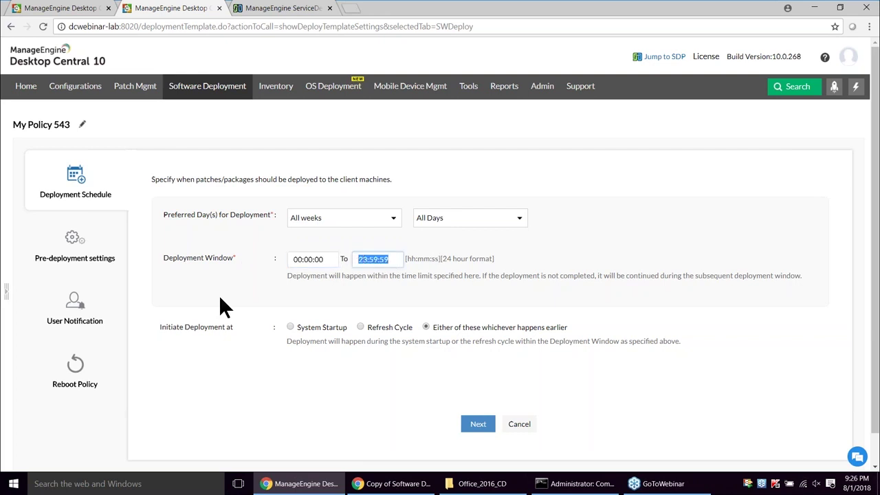
pyautogui.scroll(-1, 219, 294)
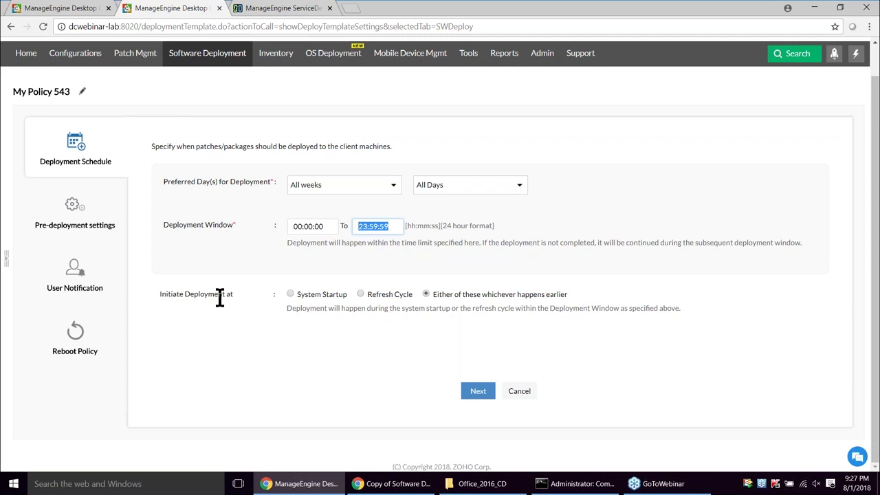
pyautogui.click(291, 294)
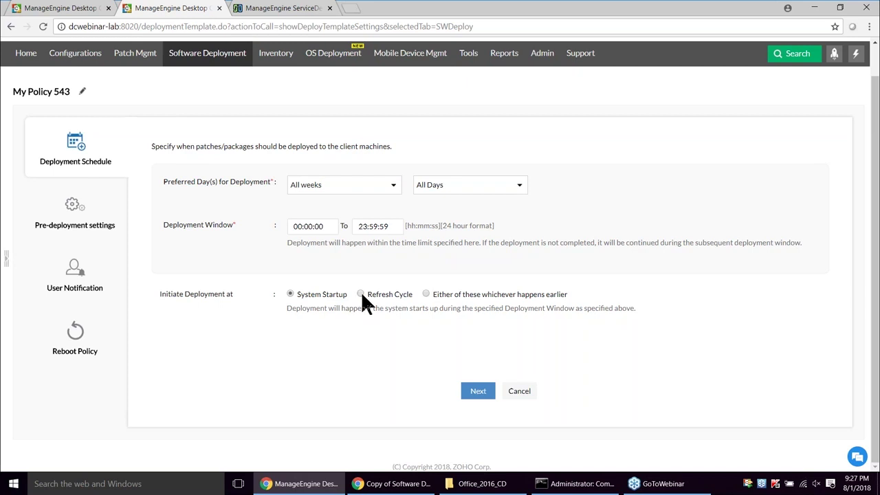
pyautogui.click(425, 294)
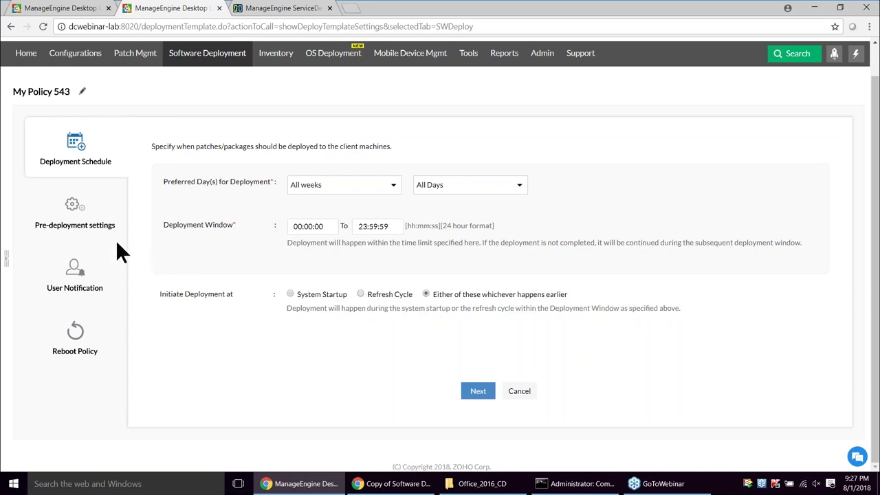
# Step: Examine the pre-deployment options for waking computers automatically and downloading patches or software during the subsequent refresh cycle
pyautogui.click(80, 222)
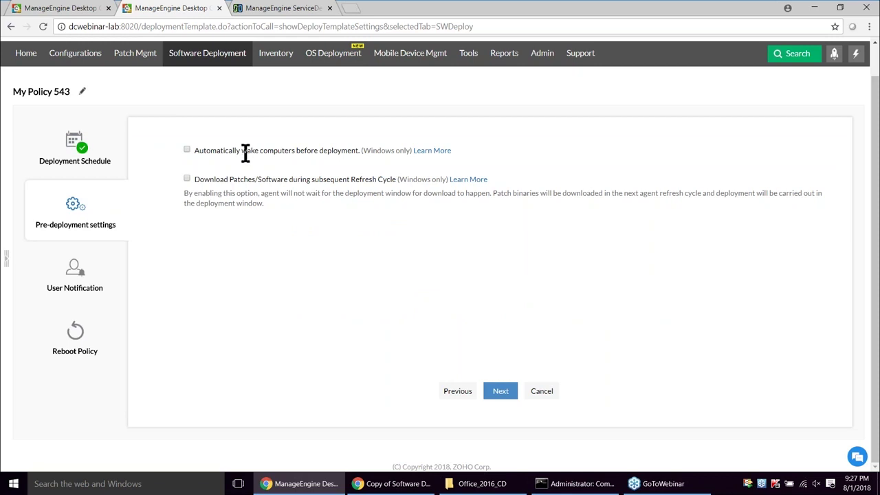
pyautogui.moveTo(204, 150); pyautogui.dragTo(356, 151)
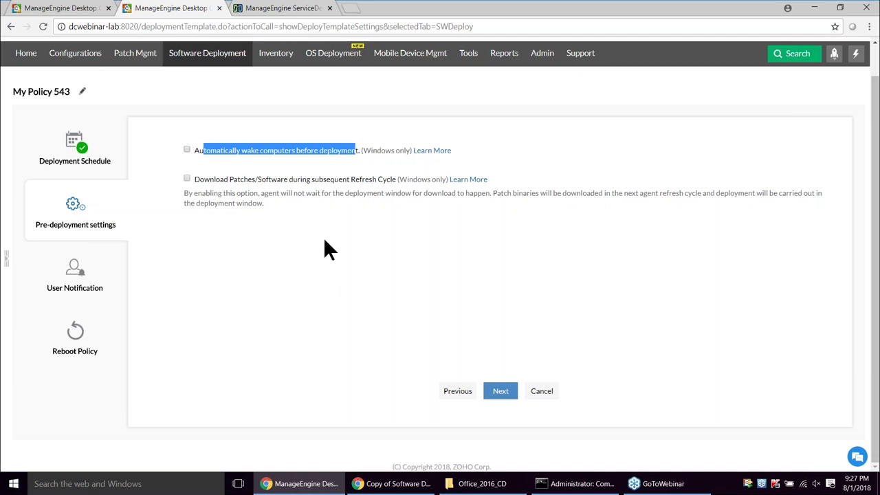
pyautogui.click(298, 153)
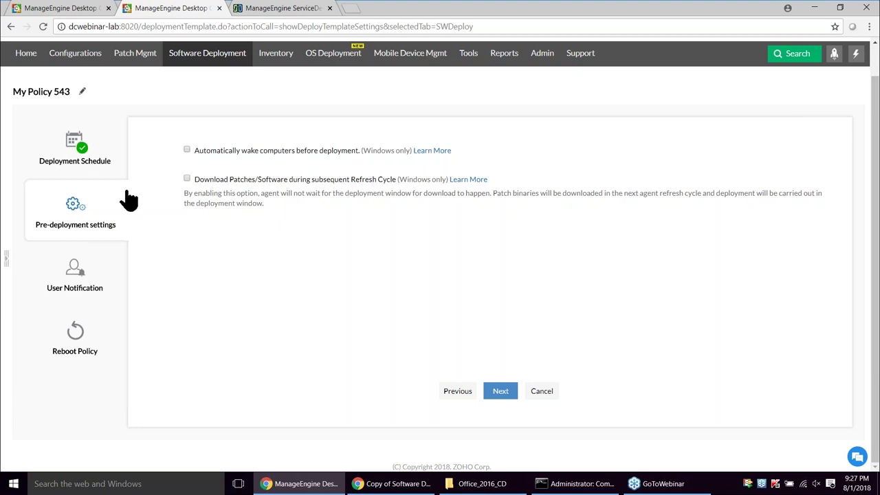
pyautogui.moveTo(196, 179); pyautogui.dragTo(396, 177)
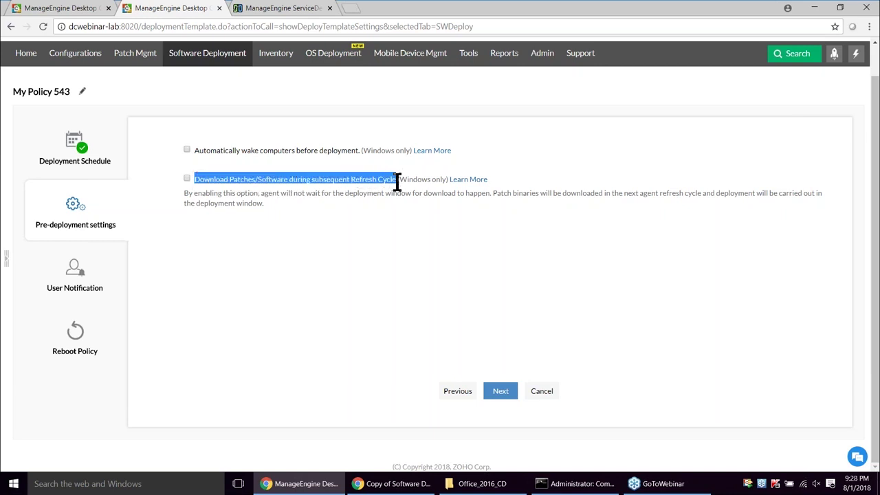
pyautogui.click(308, 200)
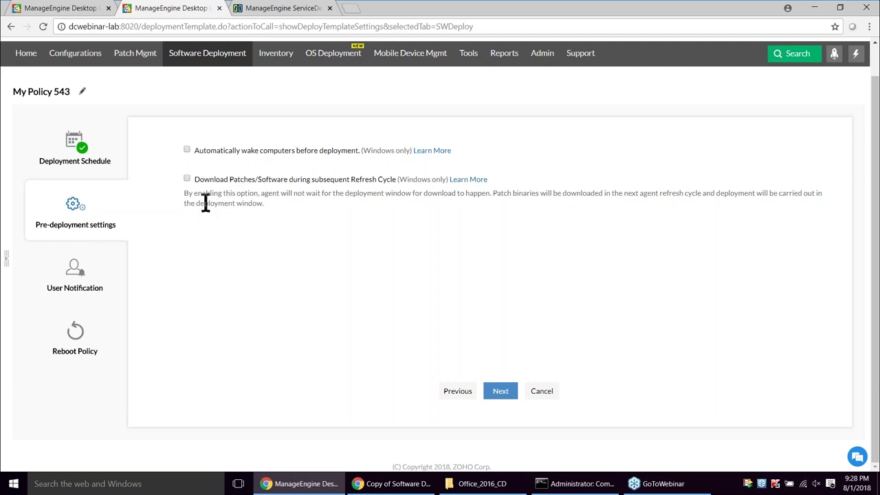
# Step: Try notifying users about deployment with skipping allowed and forced deployment after 3 days, and turn the user notification off again
pyautogui.click(72, 282)
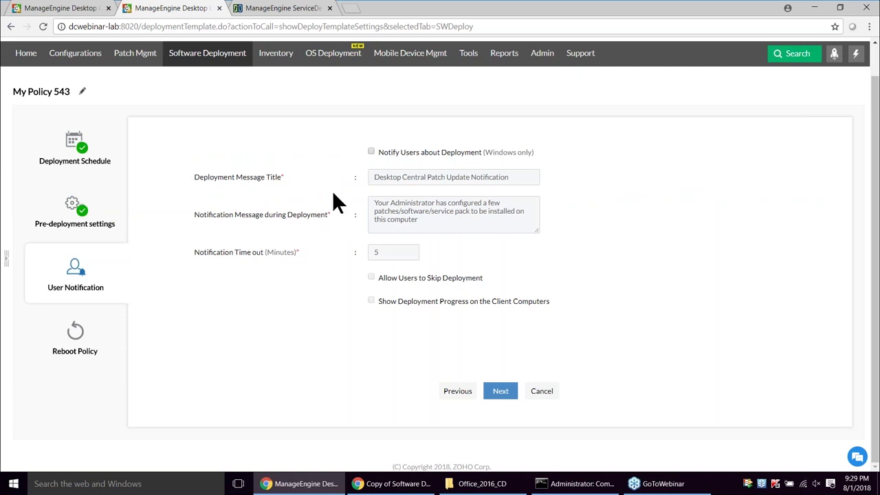
pyautogui.click(371, 152)
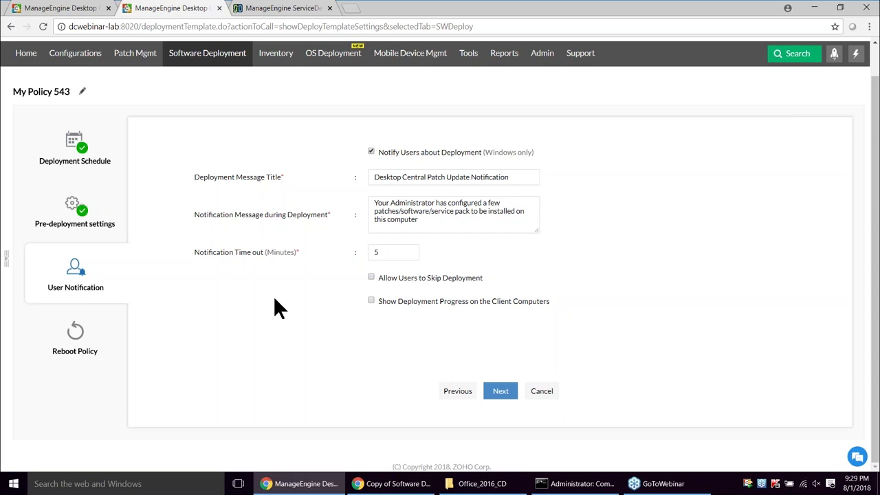
pyautogui.click(371, 278)
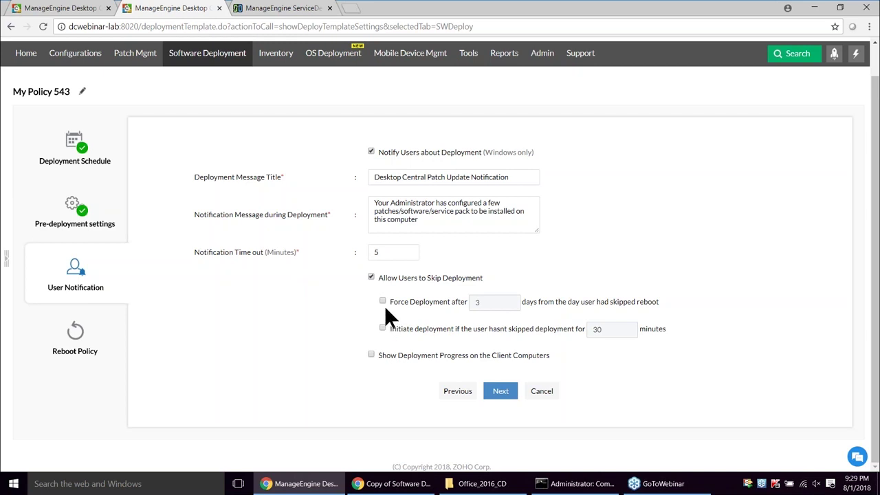
pyautogui.click(383, 300)
pyautogui.click(371, 152)
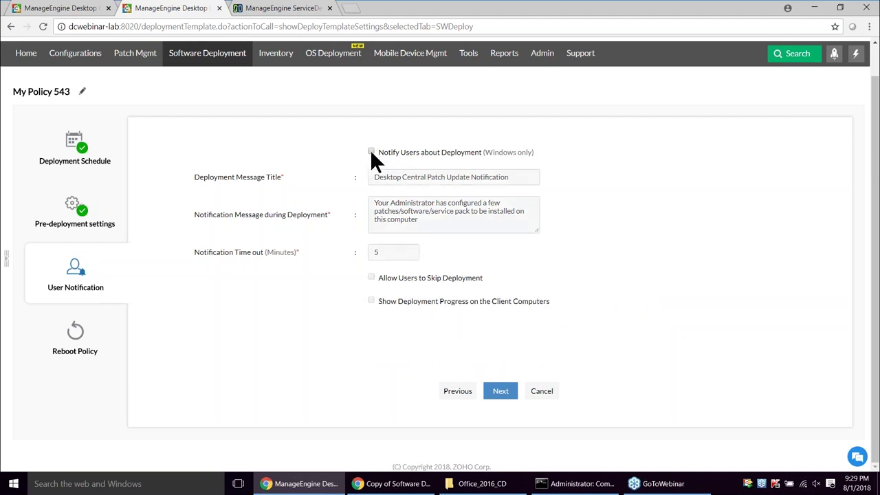
# Step: Try Postpone reboot with a forced reboot after 2 days, restore Do not Reboot/Shutdown, and return to the Java deployment configuration
pyautogui.click(78, 344)
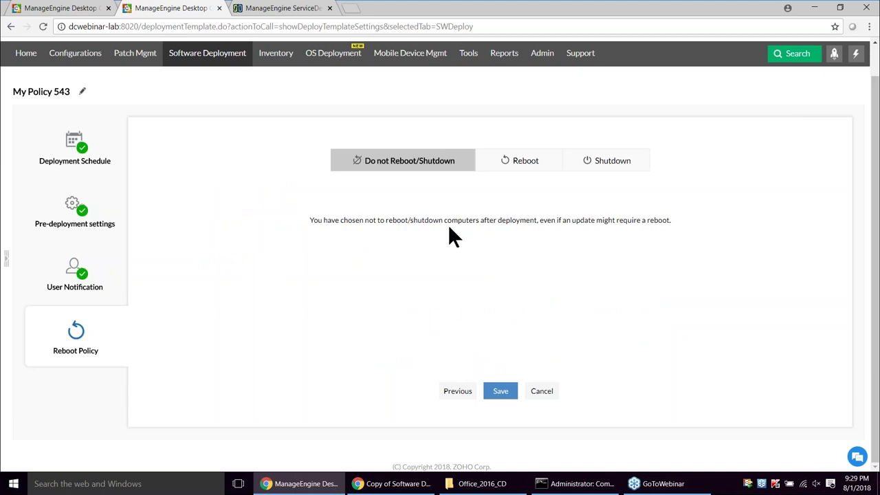
pyautogui.click(512, 167)
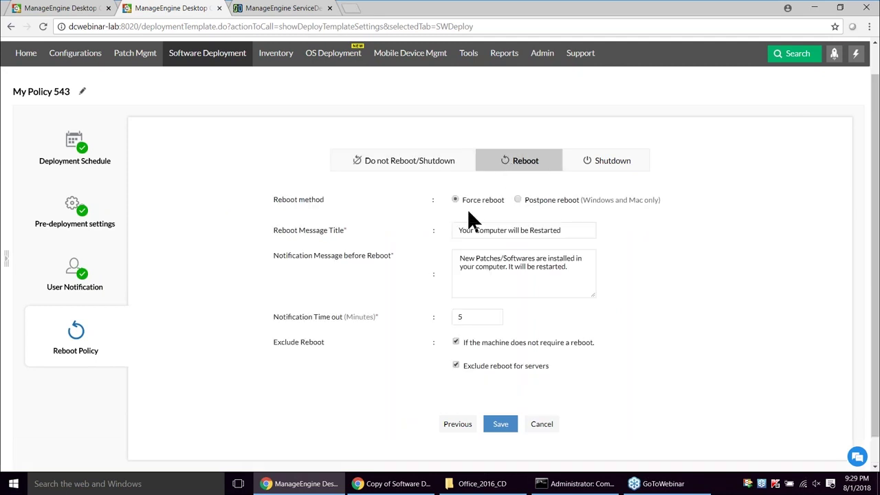
pyautogui.click(517, 200)
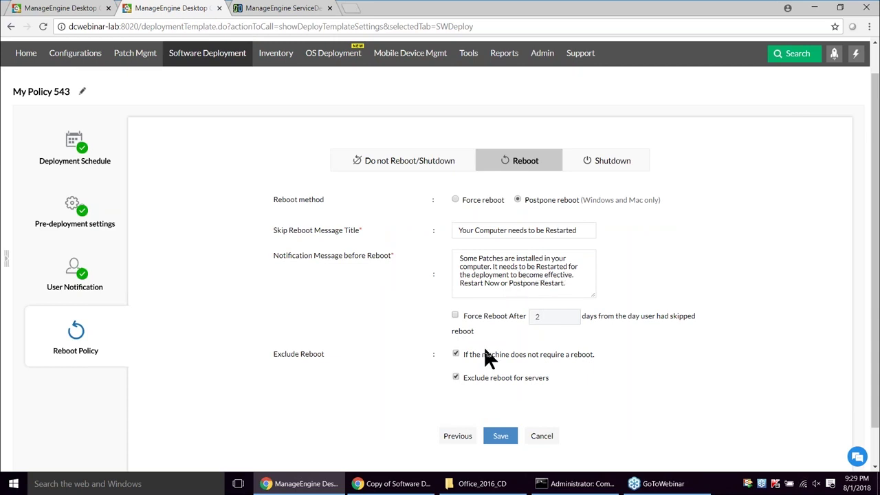
pyautogui.click(455, 316)
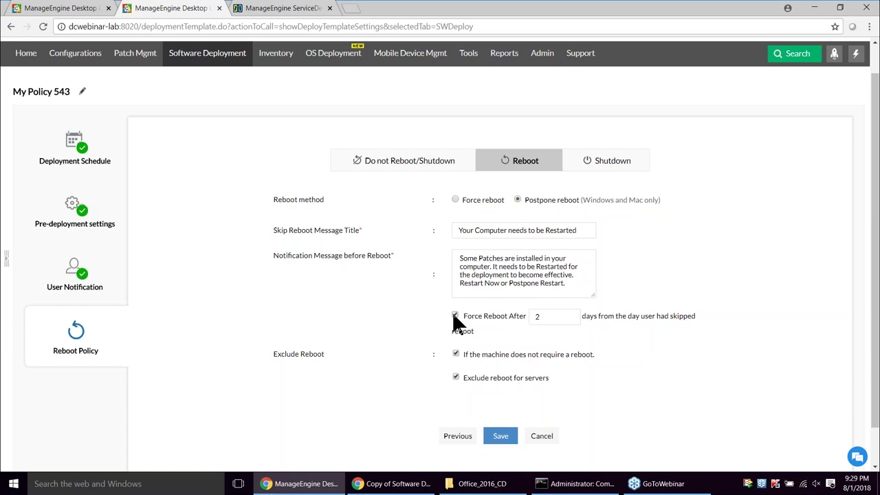
pyautogui.click(543, 318)
pyautogui.click(414, 170)
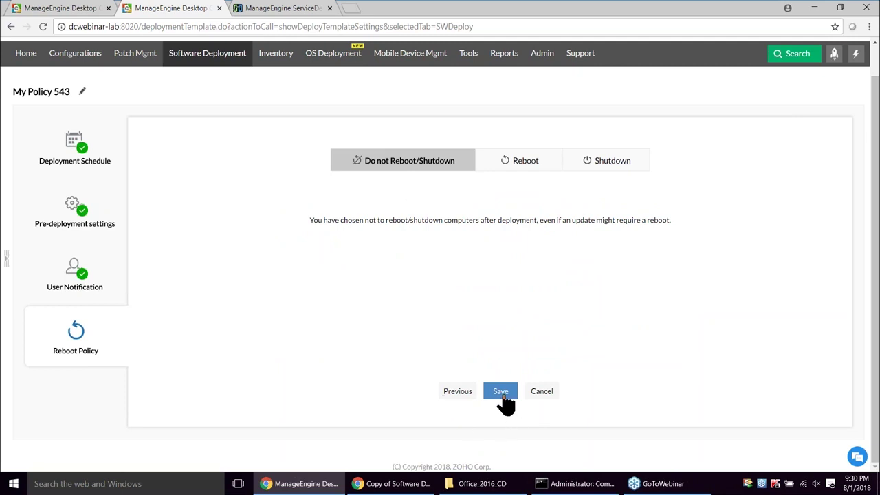
pyautogui.click(79, 12)
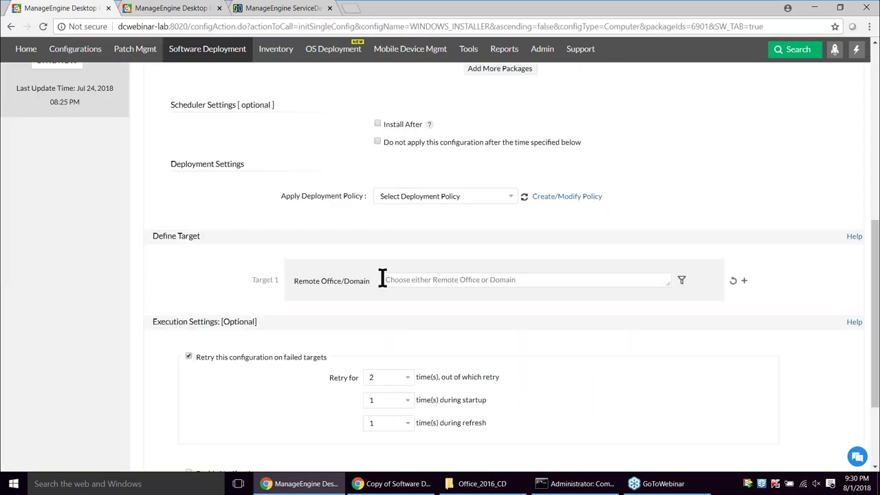
# Step: Apply the Workstation deployment policy to the Java configuration and select all remote offices as Target 1
pyautogui.click(435, 196)
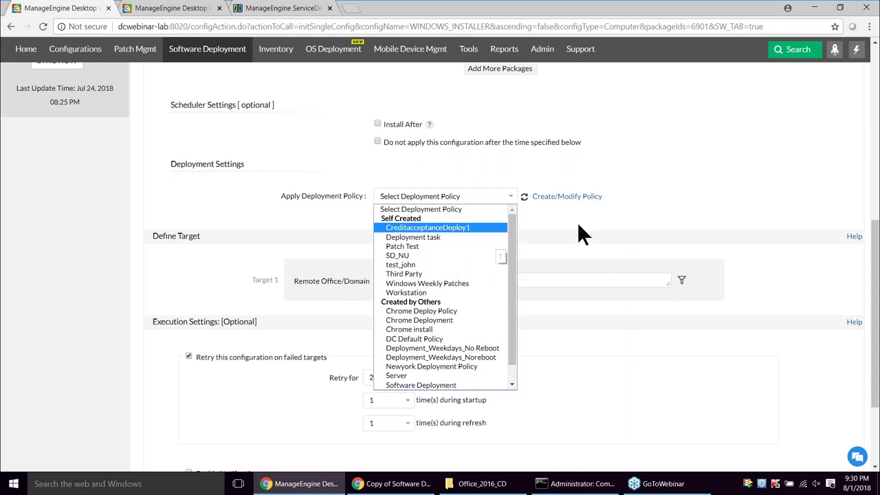
pyautogui.click(458, 292)
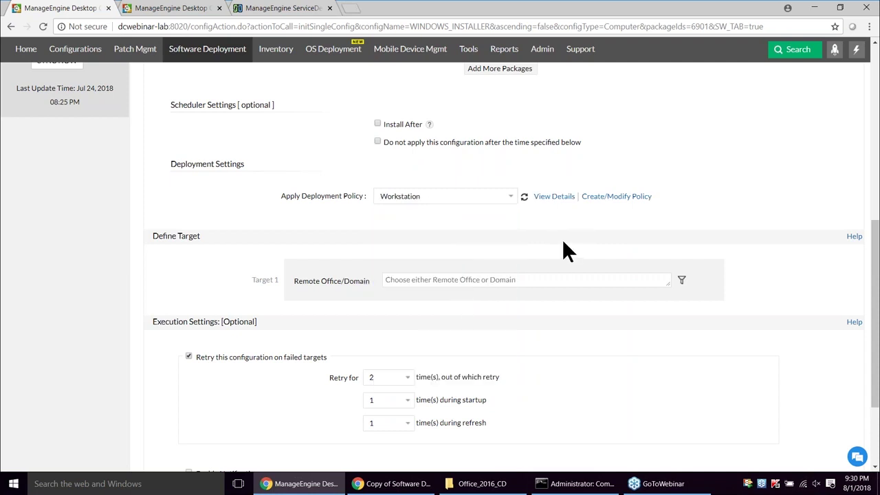
pyautogui.scroll(-1, 567, 238)
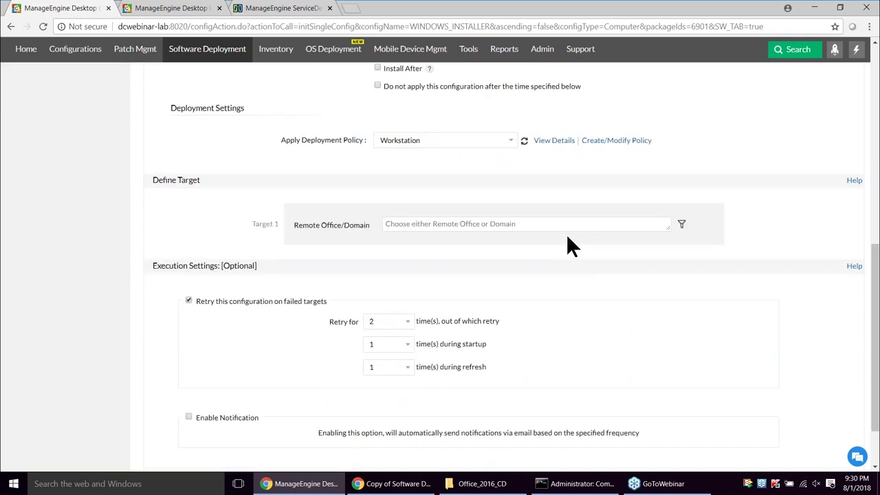
pyautogui.click(519, 222)
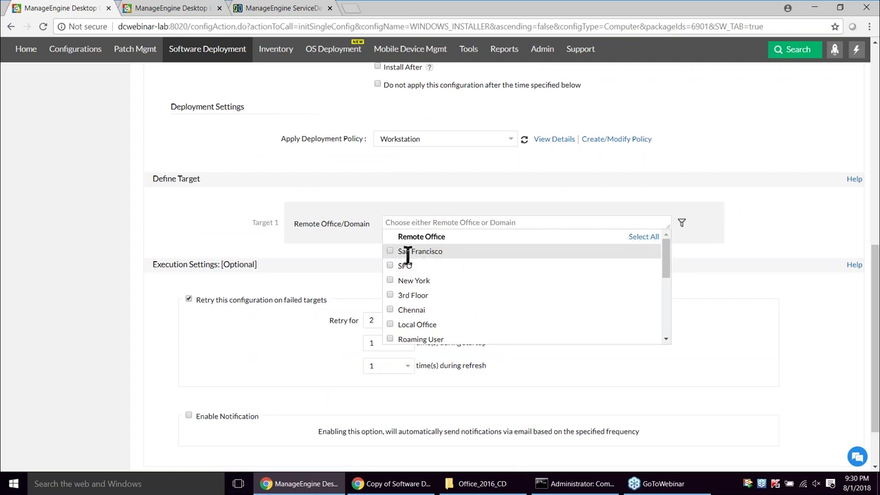
pyautogui.scroll(-3, 547, 301)
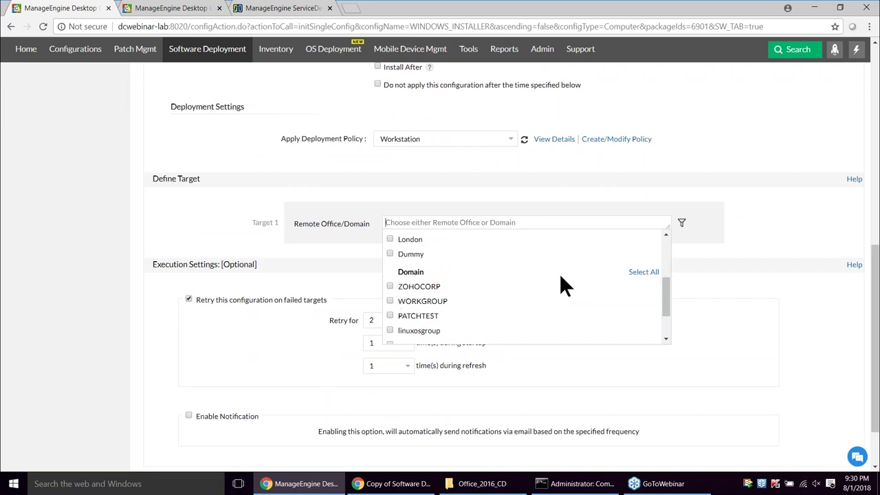
pyautogui.scroll(3, 577, 275)
pyautogui.click(640, 237)
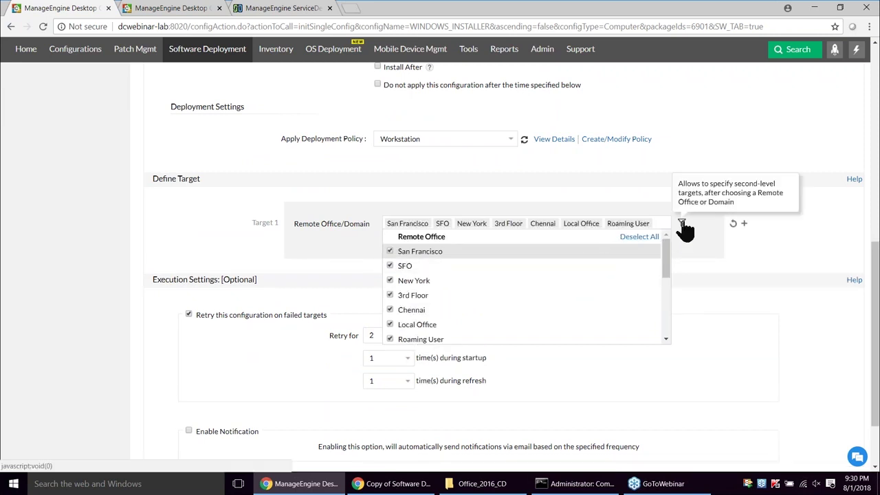
# Step: Show the second-level filter options for Target 1 and review the criteria available for filtering computers
pyautogui.click(681, 225)
pyautogui.click(352, 269)
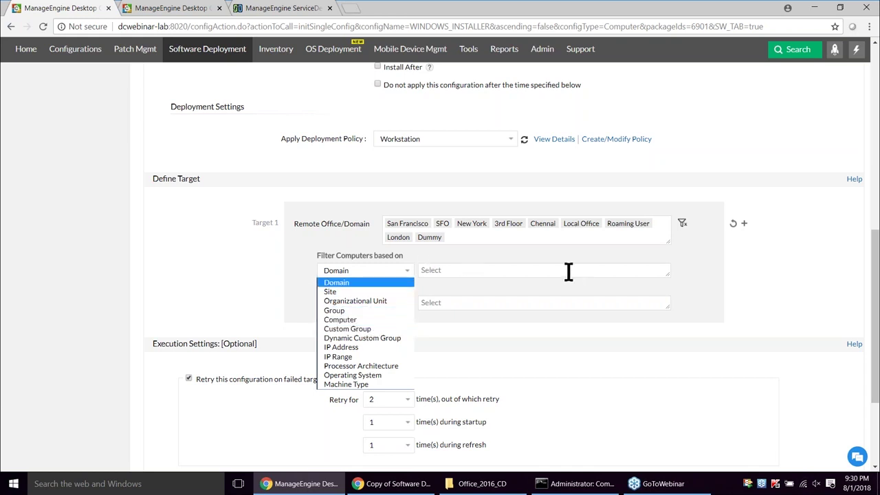
pyautogui.click(692, 256)
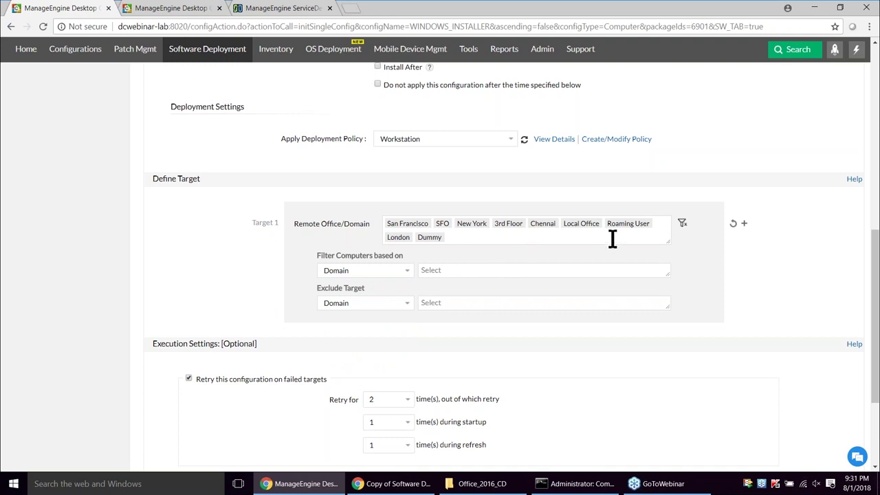
# Step: Enable e-mail notification in the execution settings of the Java deployment configuration
pyautogui.scroll(-2, 287, 271)
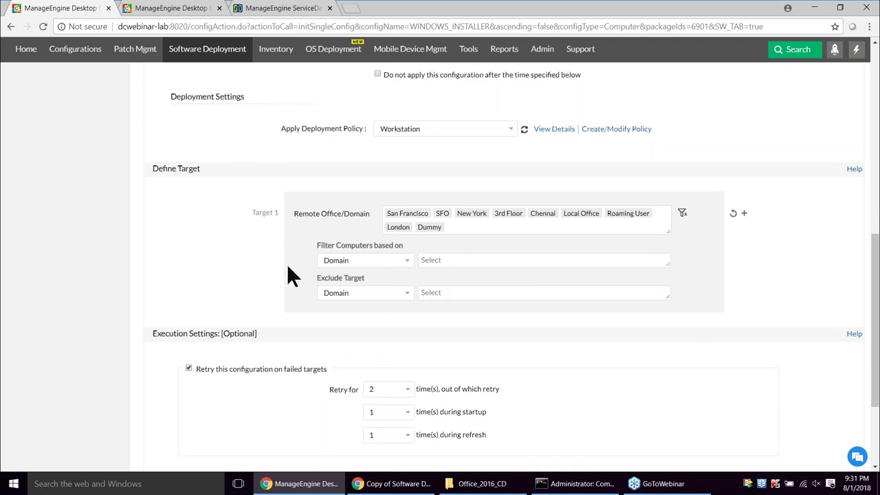
pyautogui.scroll(-1, 241, 330)
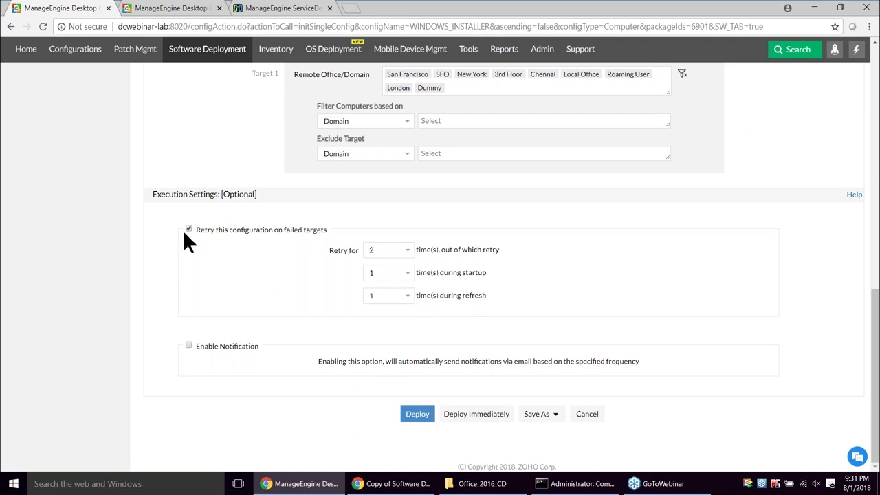
pyautogui.click(189, 347)
pyautogui.scroll(-2, 224, 395)
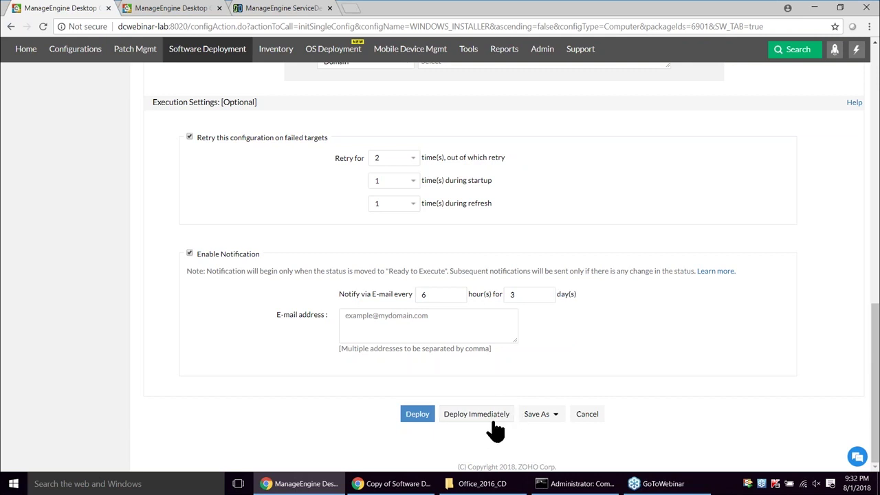
pyautogui.scroll(4, 491, 416)
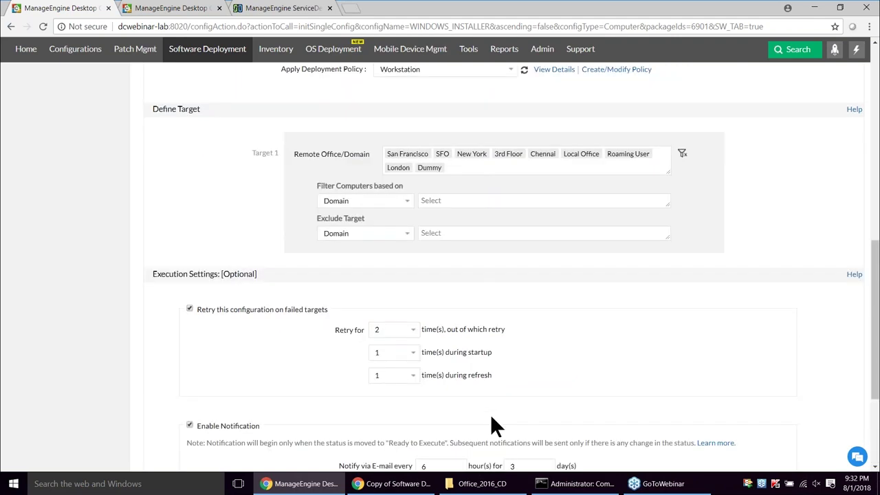
pyautogui.scroll(5, 489, 324)
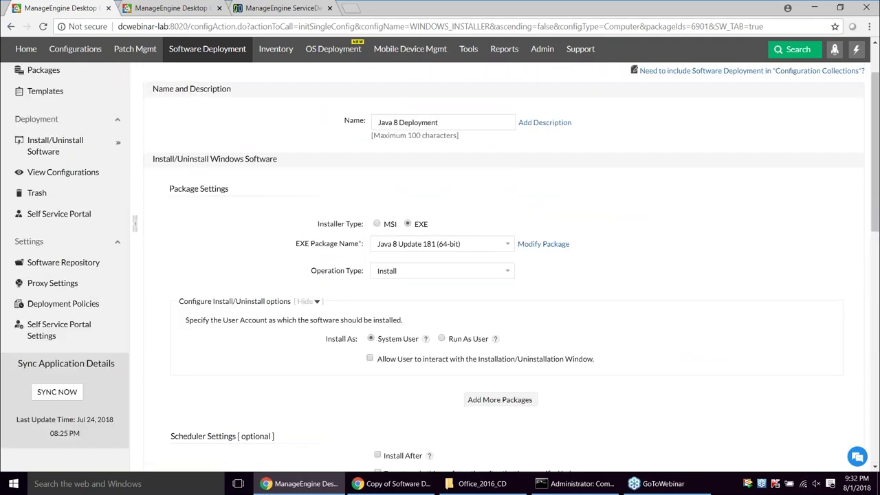
pyautogui.hotkey('alt', 'Tab')
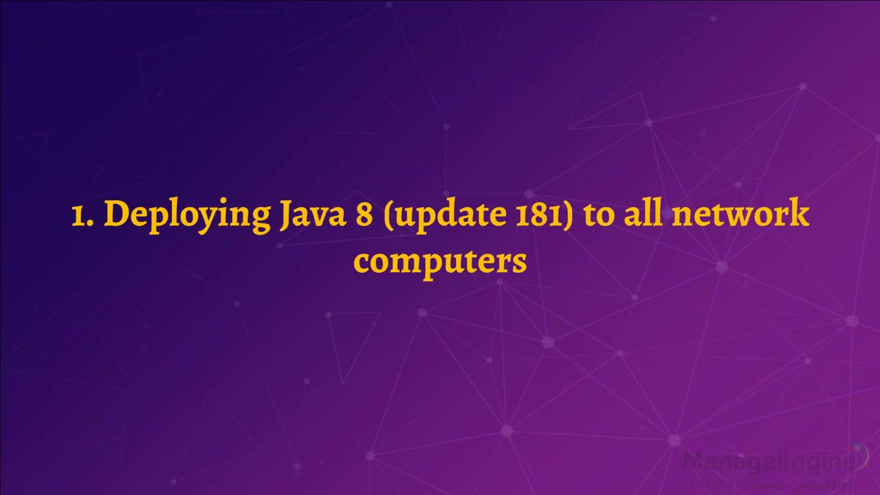
pyautogui.press('Right')
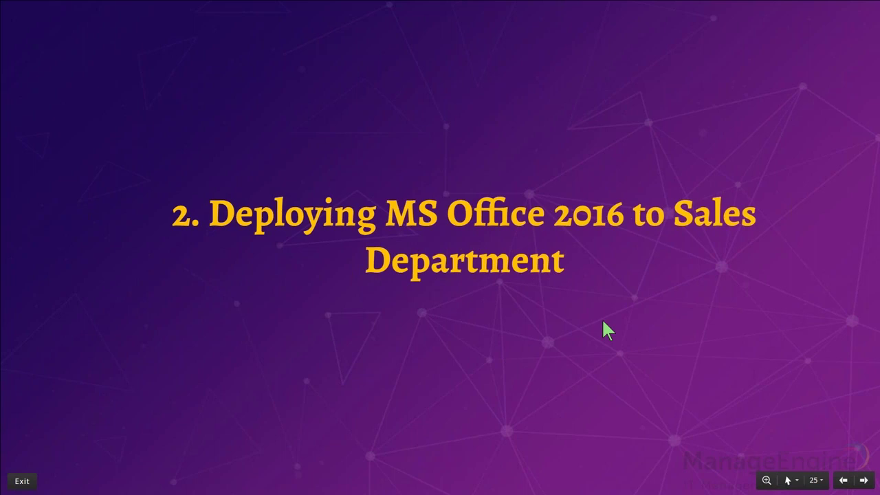
pyautogui.hotkey('alt', 'Tab')
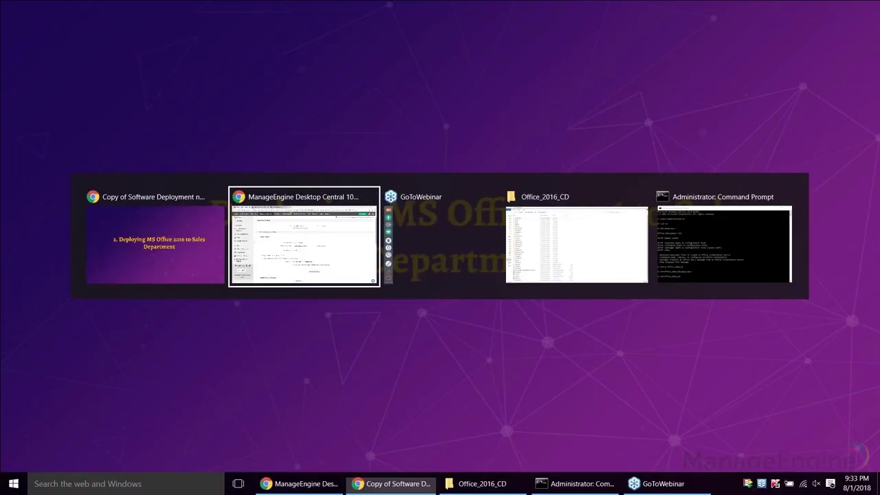
# Step: Search the software package templates by application name for "office 2016"
pyautogui.scroll(2, 314, 244)
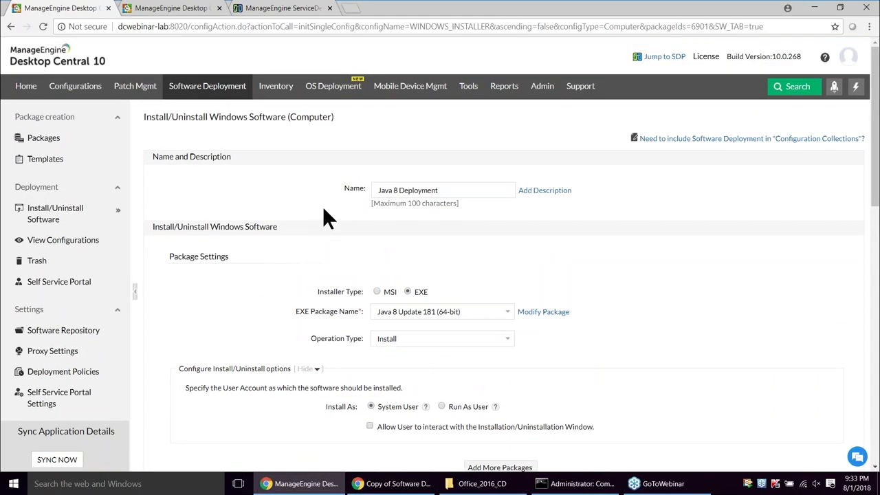
pyautogui.moveTo(26, 212)
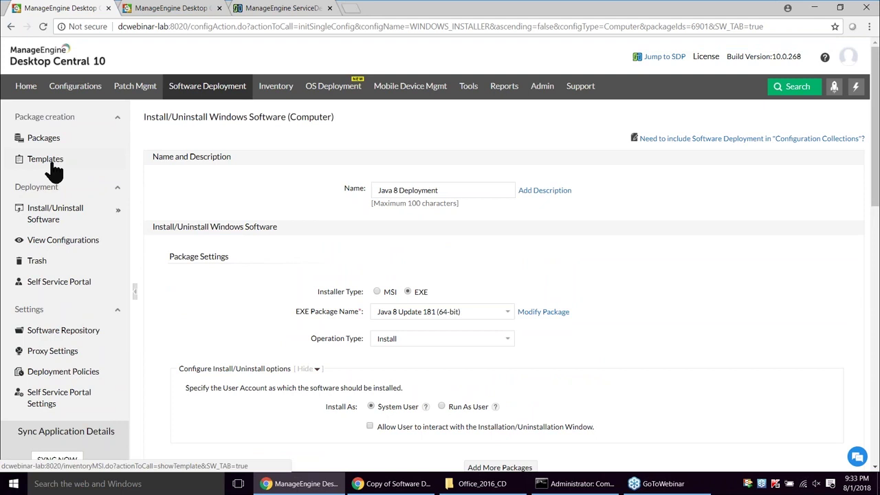
pyautogui.click(53, 165)
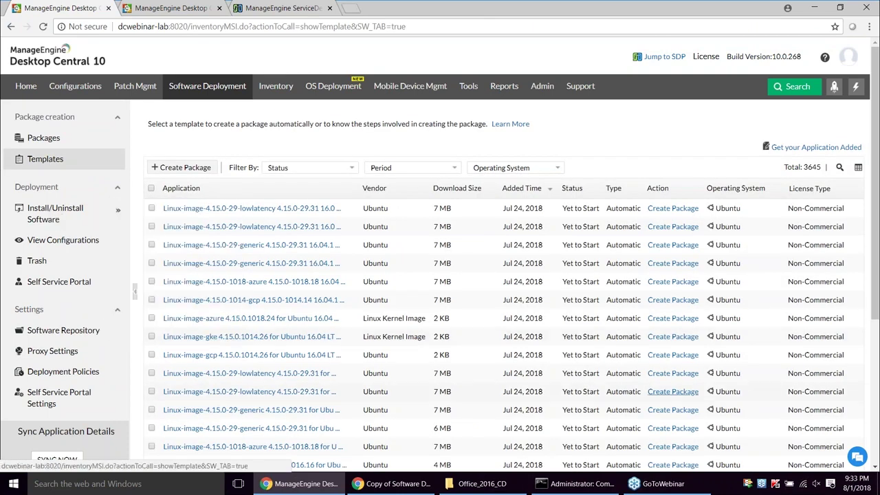
pyautogui.click(839, 168)
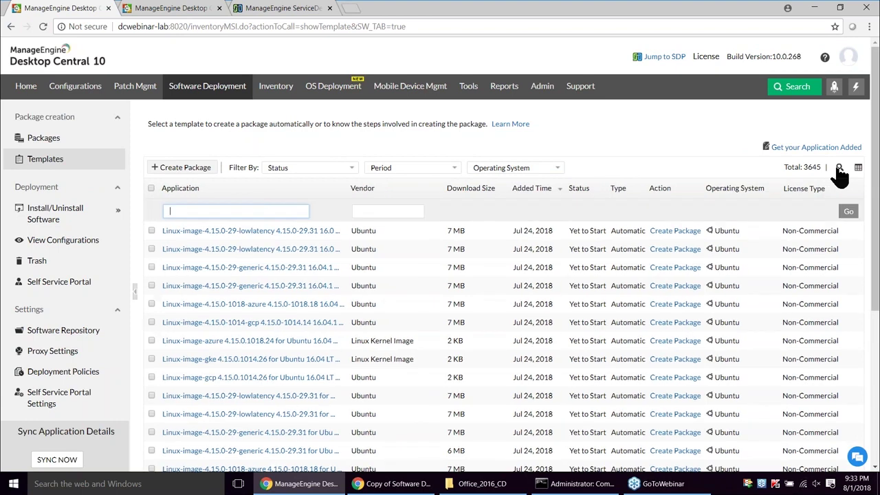
pyautogui.click(238, 213)
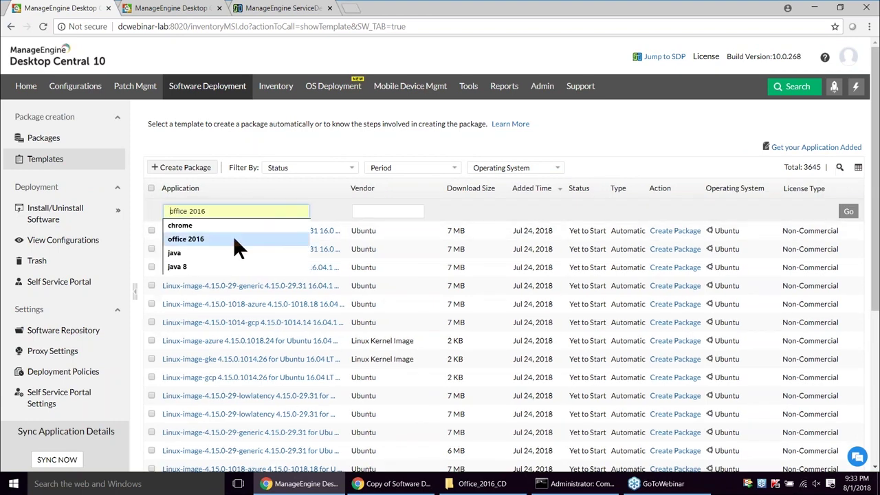
pyautogui.click(233, 237)
pyautogui.press('Return')
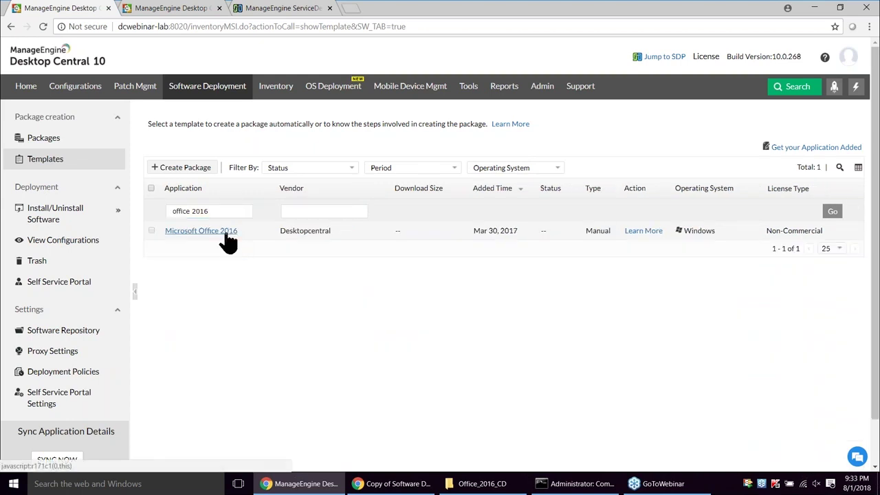
# Step: Open the How-To Doc from the Microsoft Office 2016 template's details and read its system requirements, download and extraction instructions
pyautogui.click(229, 234)
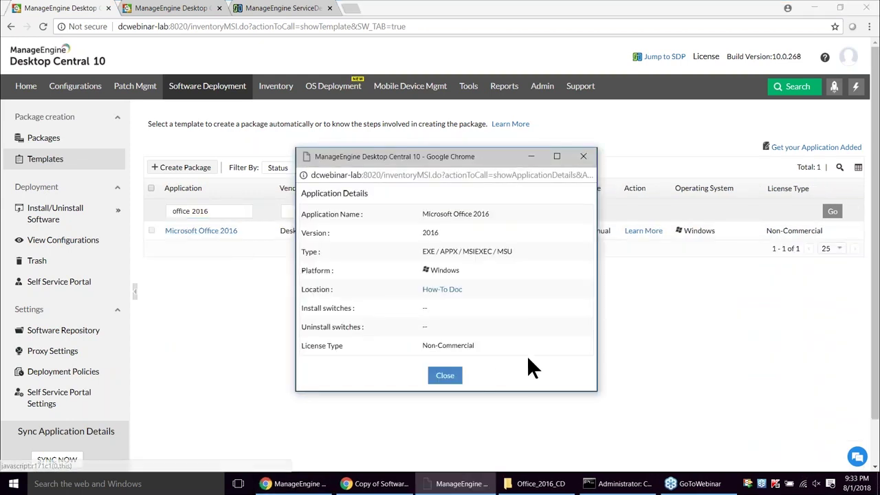
pyautogui.click(442, 290)
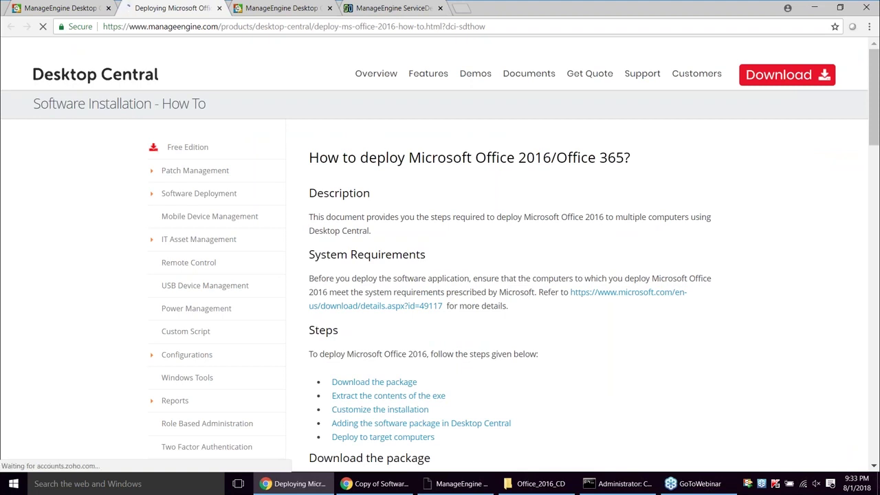
pyautogui.scroll(-1, 508, 310)
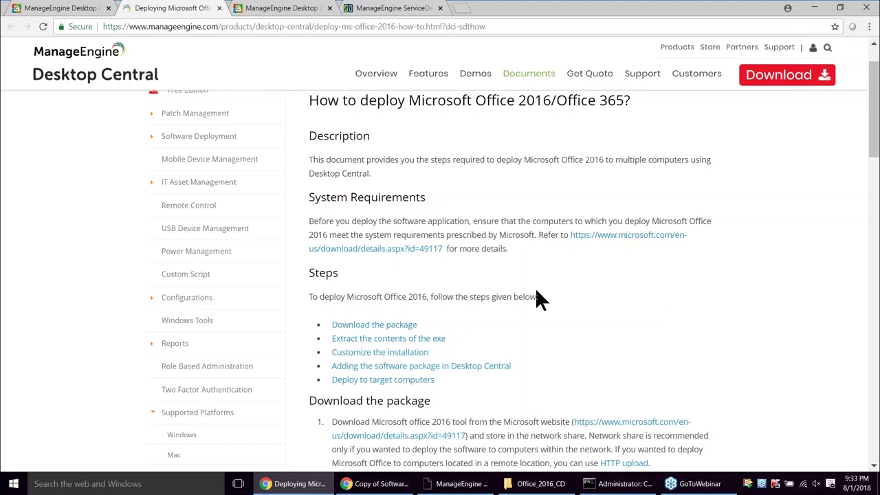
pyautogui.scroll(-1, 536, 290)
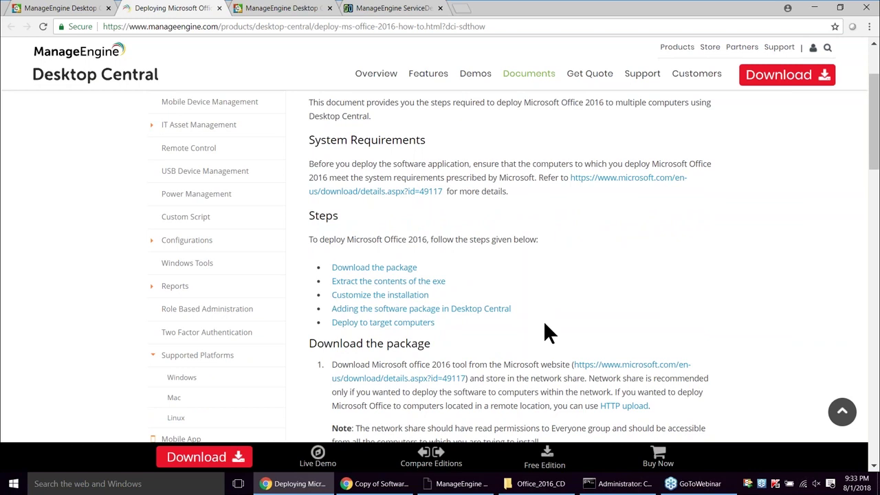
pyautogui.moveTo(570, 177); pyautogui.dragTo(586, 190)
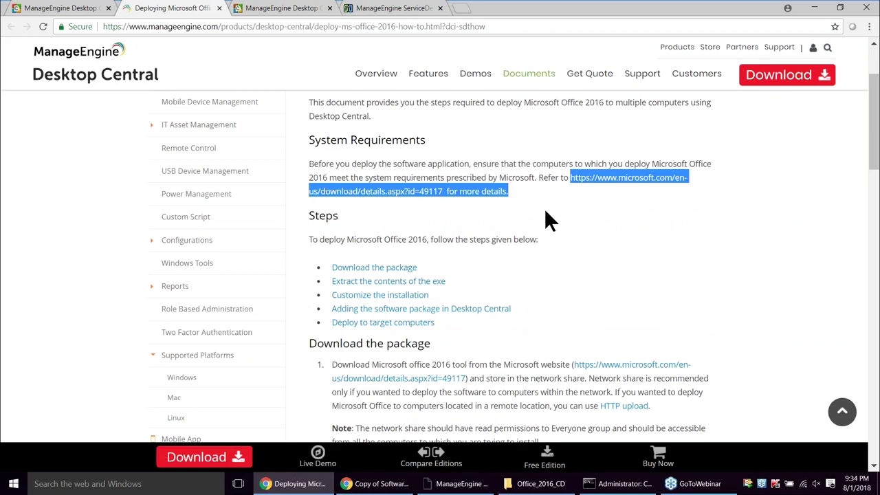
pyautogui.scroll(-1, 545, 212)
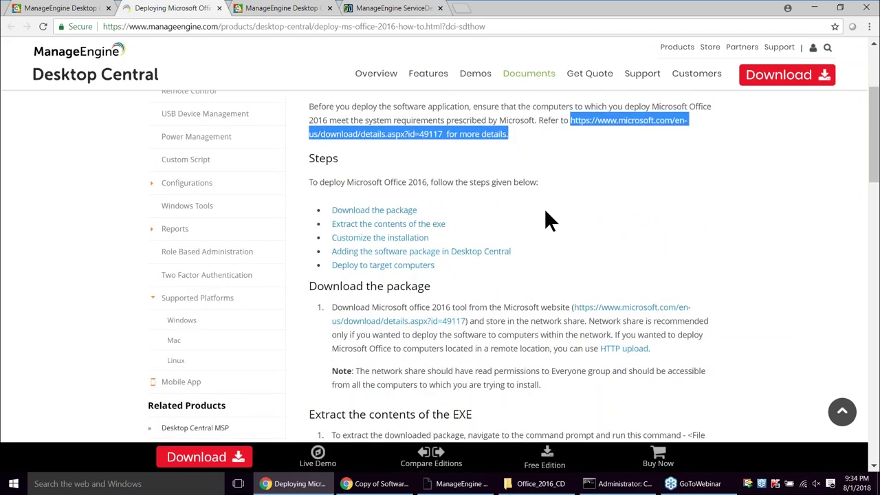
pyautogui.scroll(-1, 545, 212)
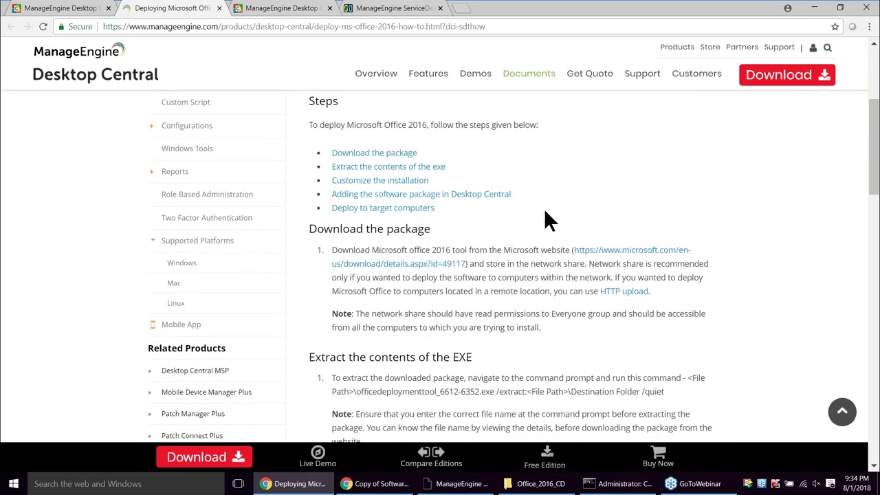
pyautogui.scroll(-3, 520, 265)
# Step: Examine the how-to document's sample Configuration.xml for customizing the installation, along with its notes on product ID, client edition, AutoActivate and ForceAppShutdown
pyautogui.scroll(-3, 518, 266)
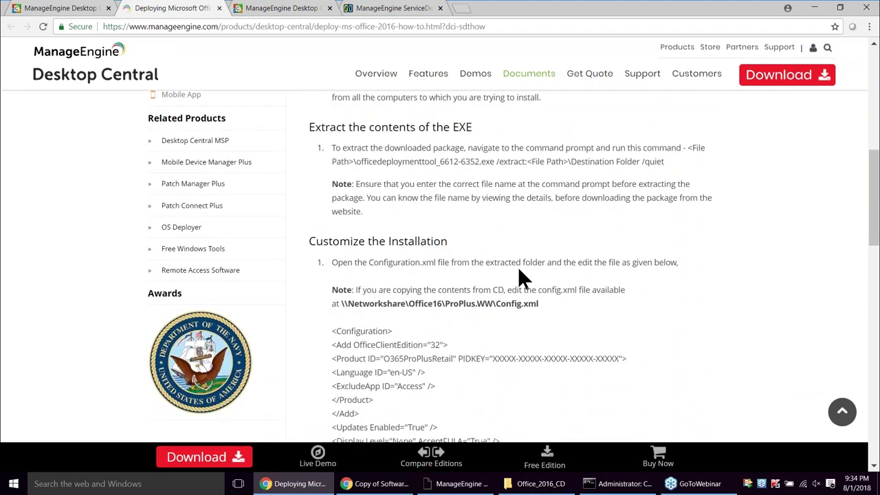
pyautogui.moveTo(336, 218); pyautogui.dragTo(426, 377)
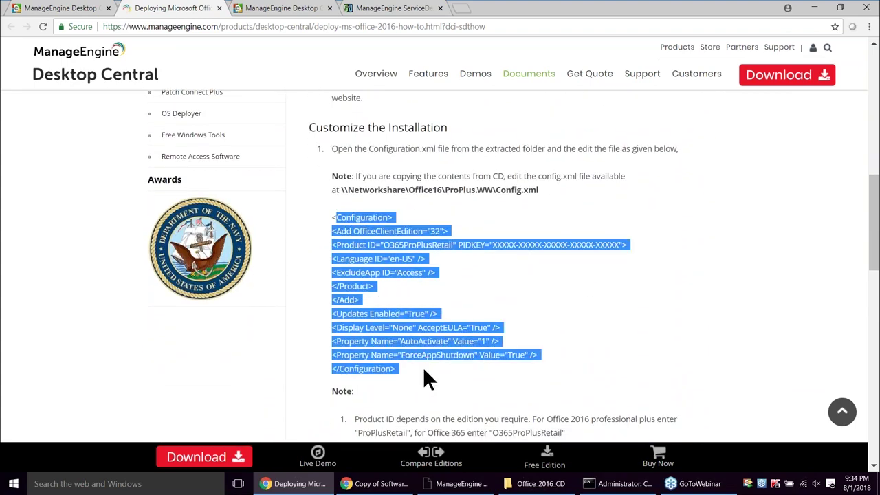
pyautogui.click(546, 318)
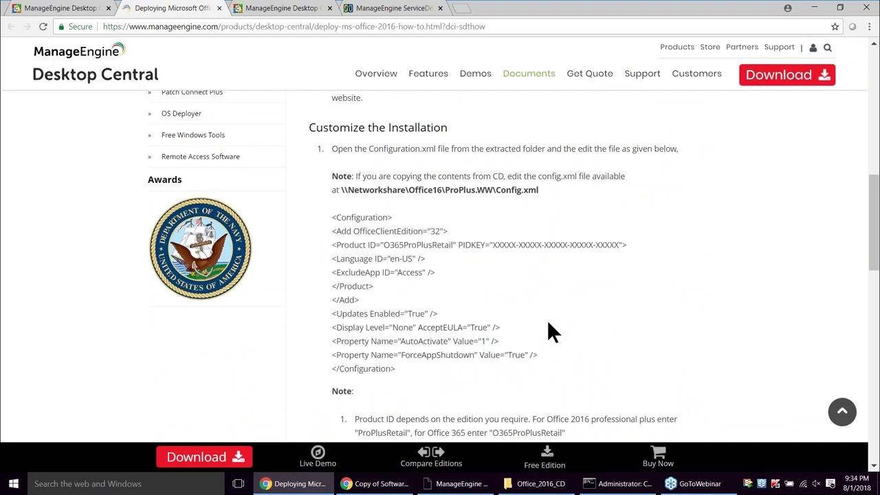
pyautogui.scroll(-2, 548, 338)
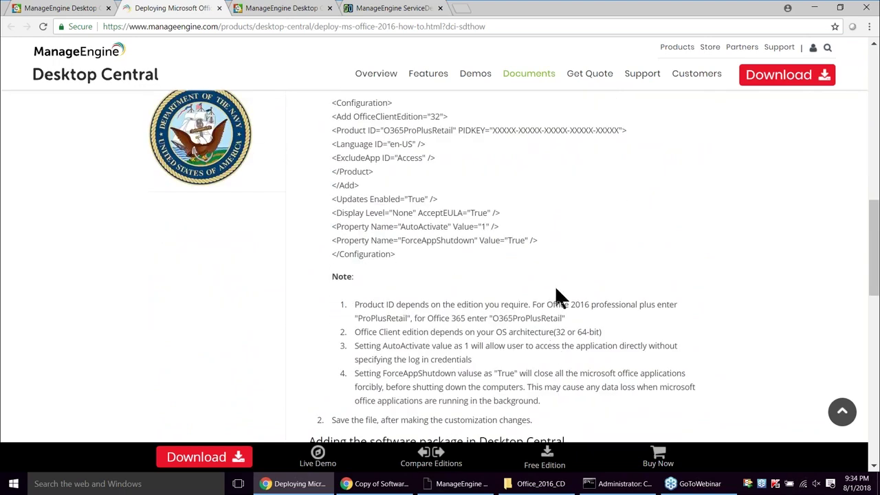
pyautogui.scroll(-1, 558, 279)
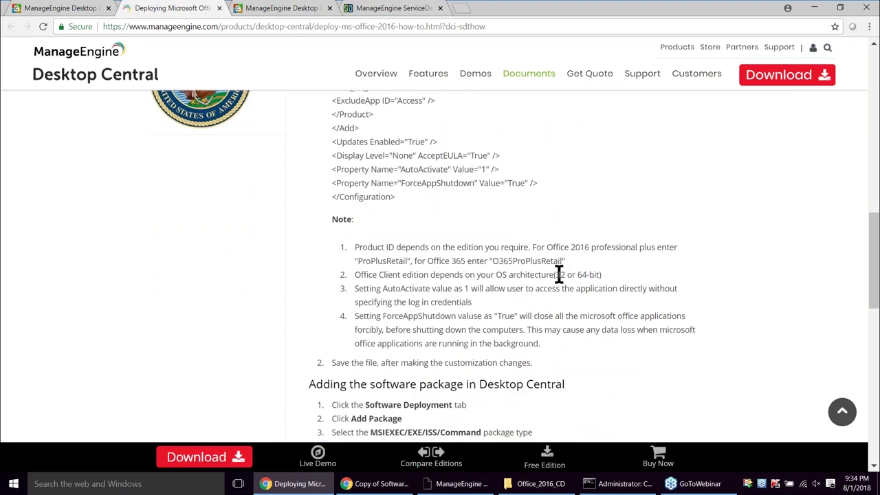
pyautogui.scroll(-1, 559, 274)
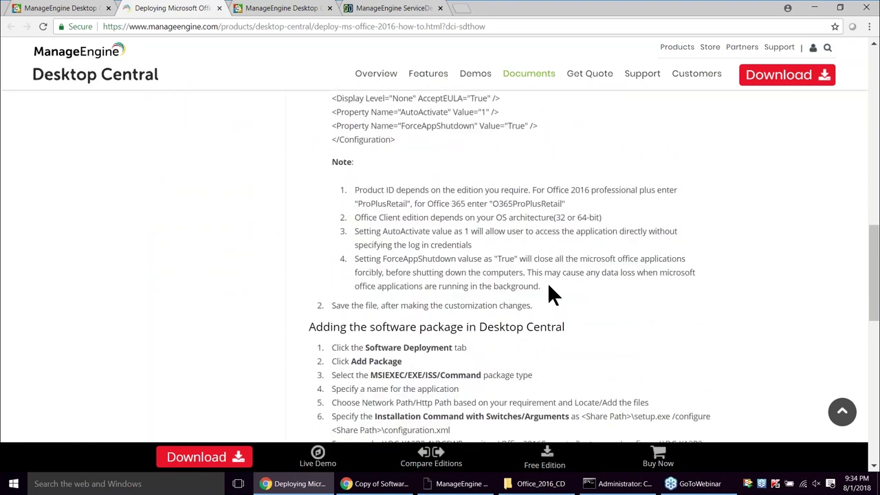
# Step: Read the how-to's package-adding instructions, then switch to File Explorer and locate Config1.xml and setup.exe in the SD folder
pyautogui.scroll(-2, 547, 282)
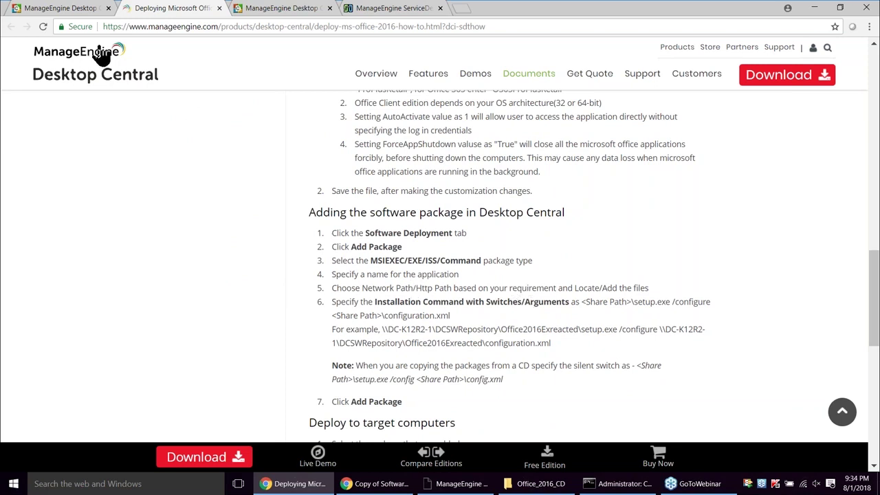
pyautogui.click(77, 8)
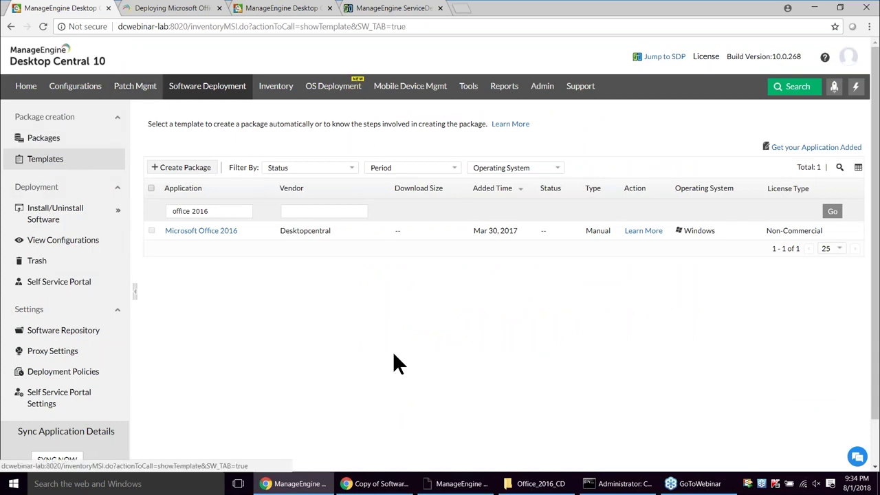
pyautogui.click(541, 484)
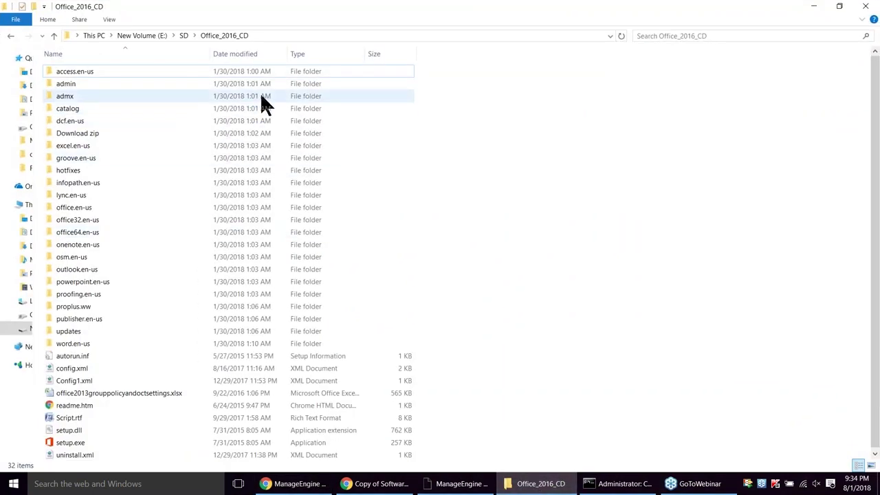
pyautogui.click(183, 35)
pyautogui.click(100, 115)
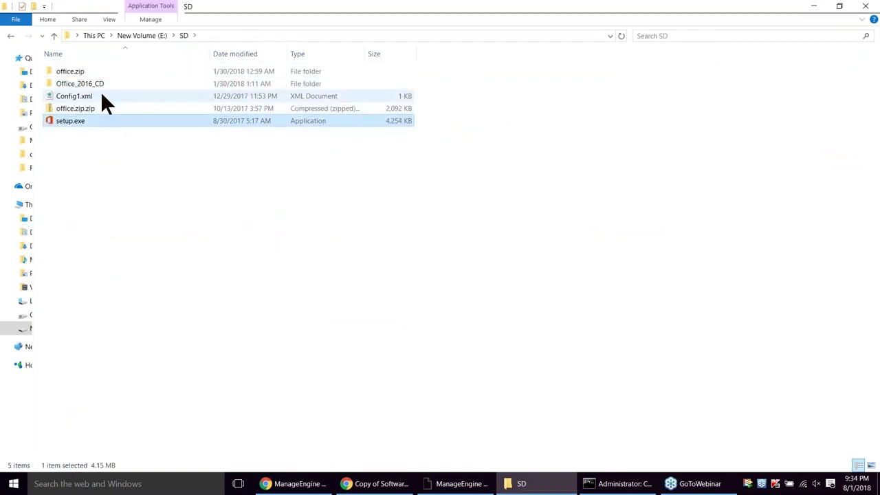
pyautogui.click(101, 98)
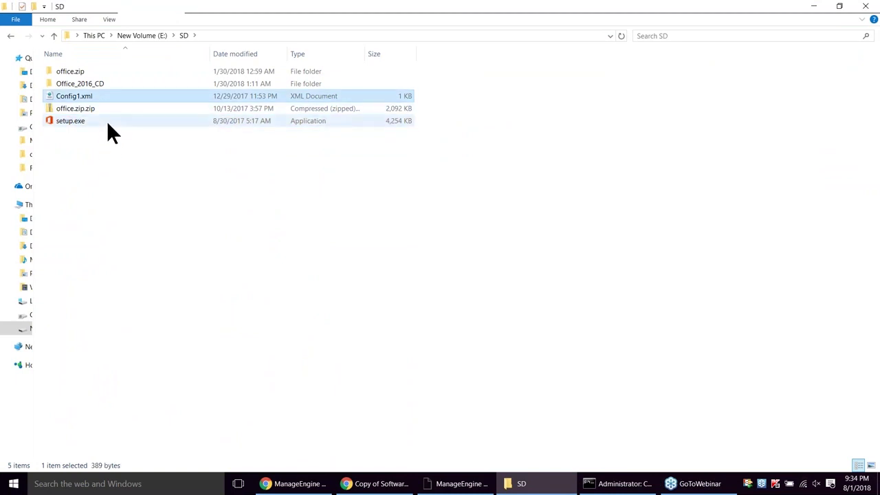
pyautogui.moveTo(108, 125)
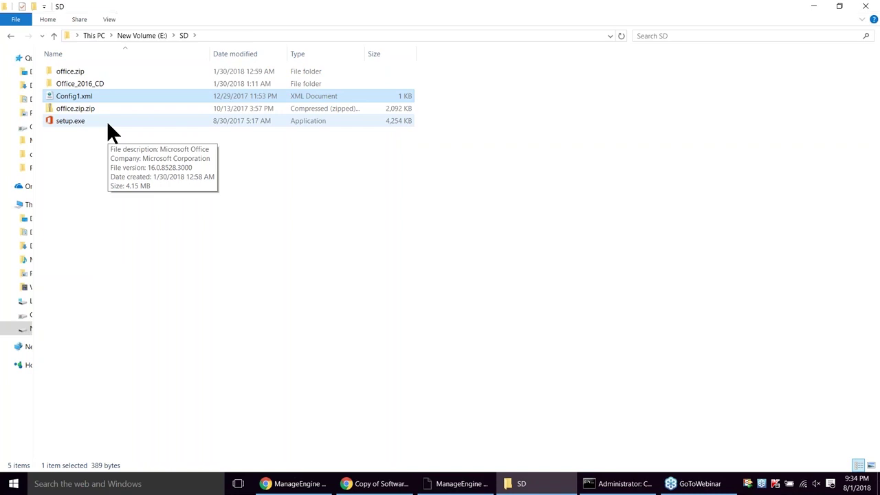
# Step: Switch back to Desktop Central and start adding a new Windows package from the software packages list
pyautogui.hotkey('alt', 'Tab')
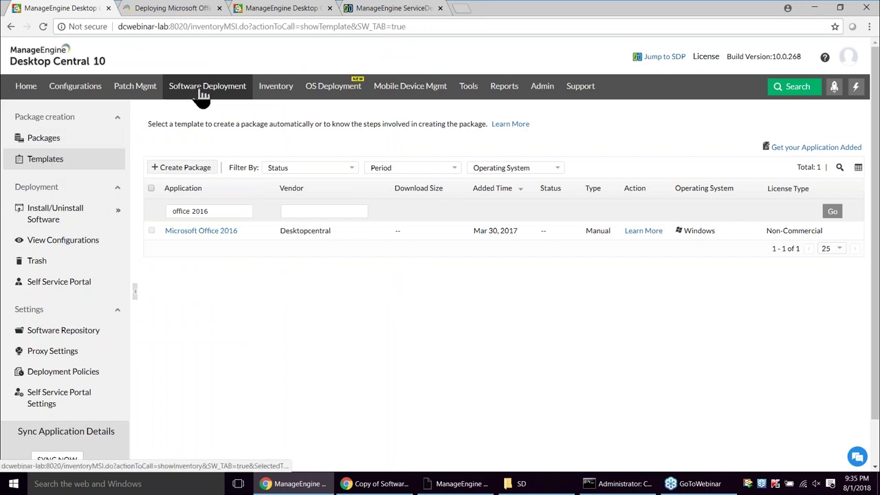
pyautogui.click(51, 139)
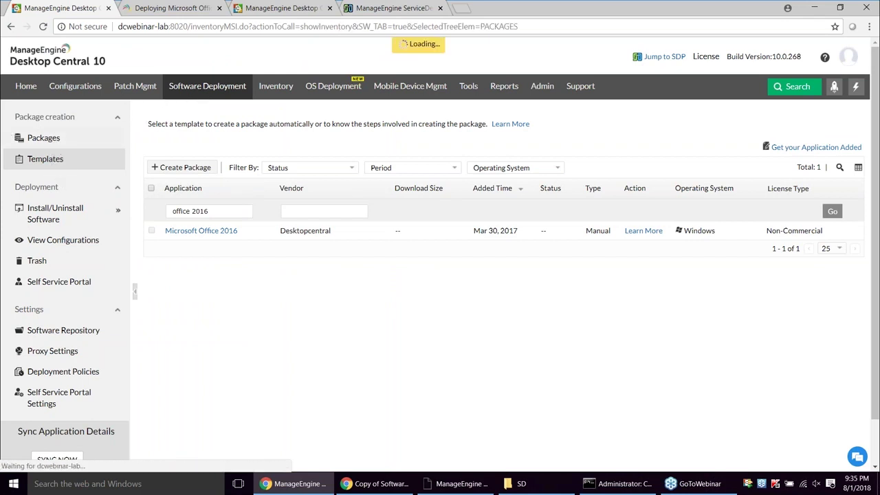
pyautogui.click(190, 149)
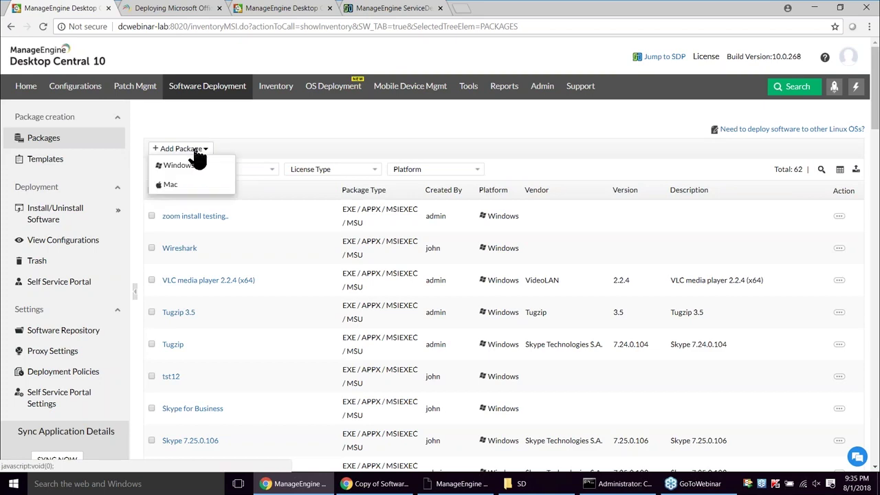
pyautogui.click(190, 171)
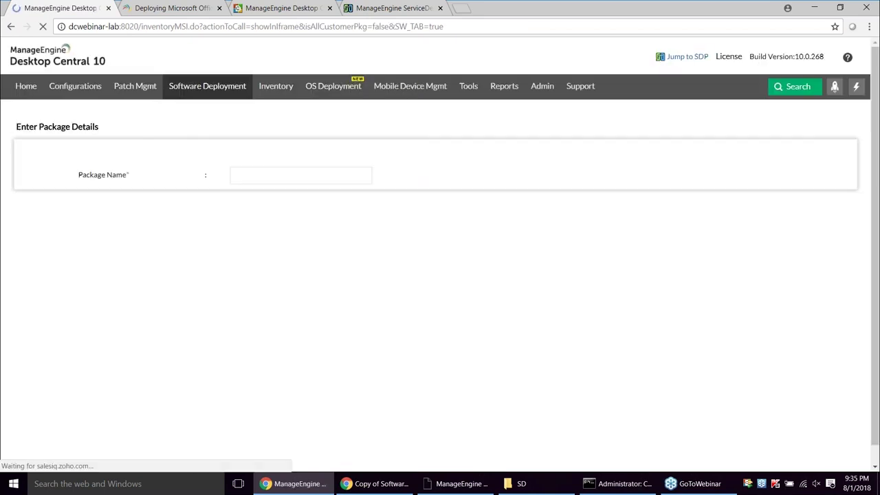
pyautogui.scroll(-1, 289, 261)
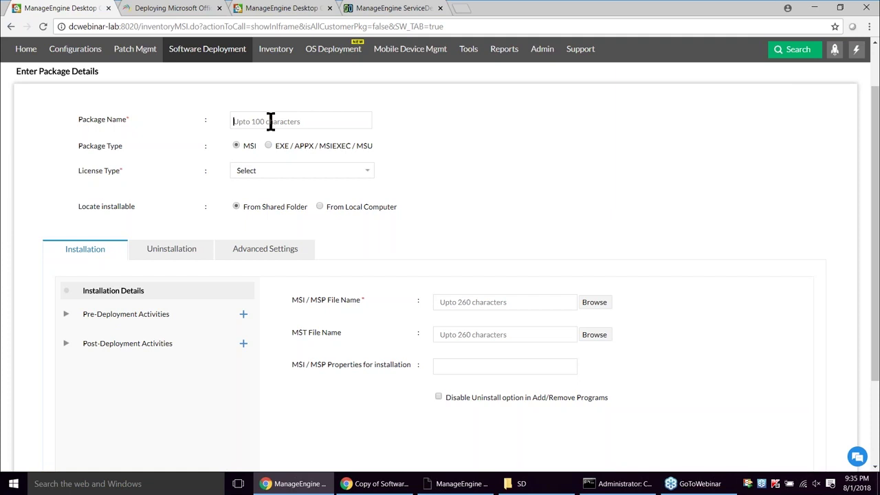
# Step: Name the package Office 2016, with package type EXE / APPX / MSIEXEC / MSU and license type Commercial
pyautogui.write('Office')
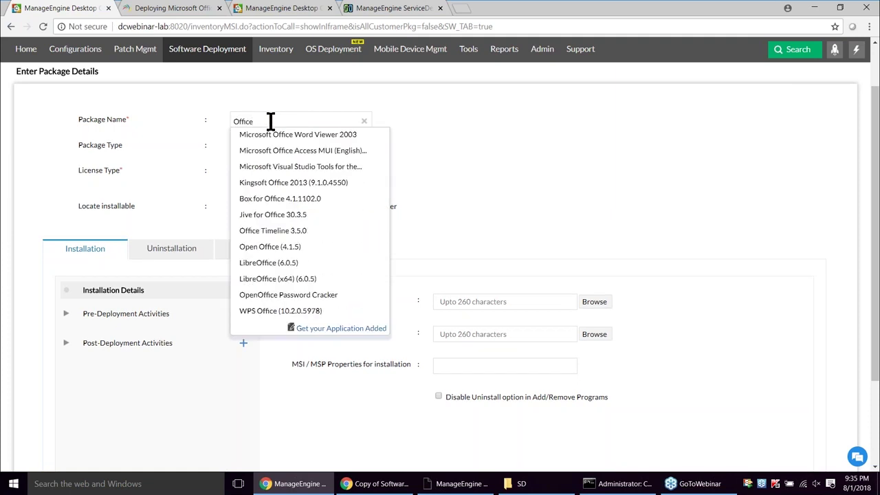
pyautogui.write(' 2016')
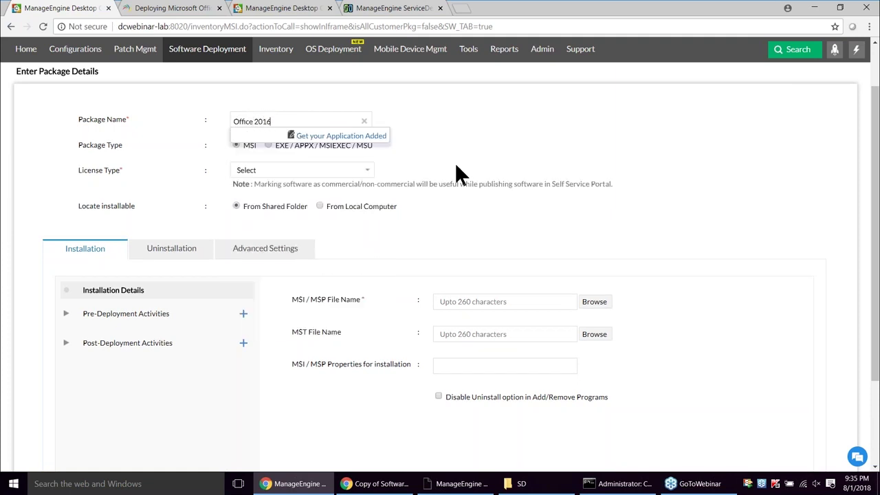
pyautogui.click(269, 145)
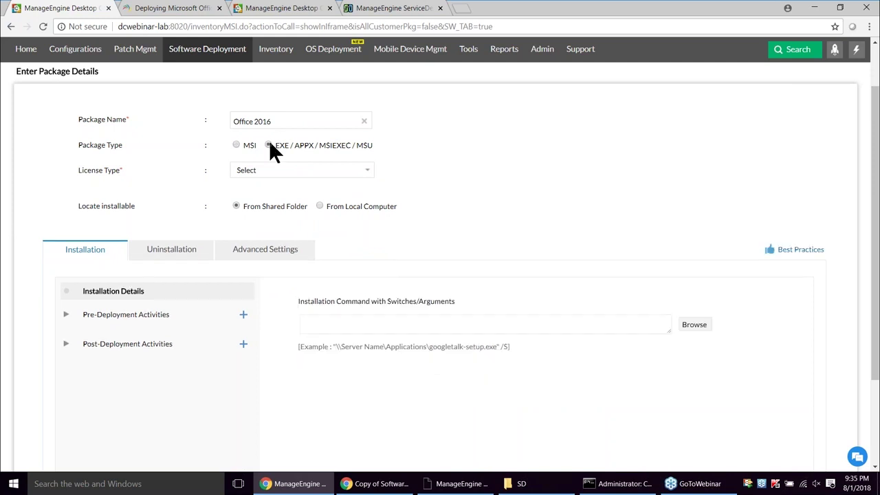
pyautogui.click(307, 173)
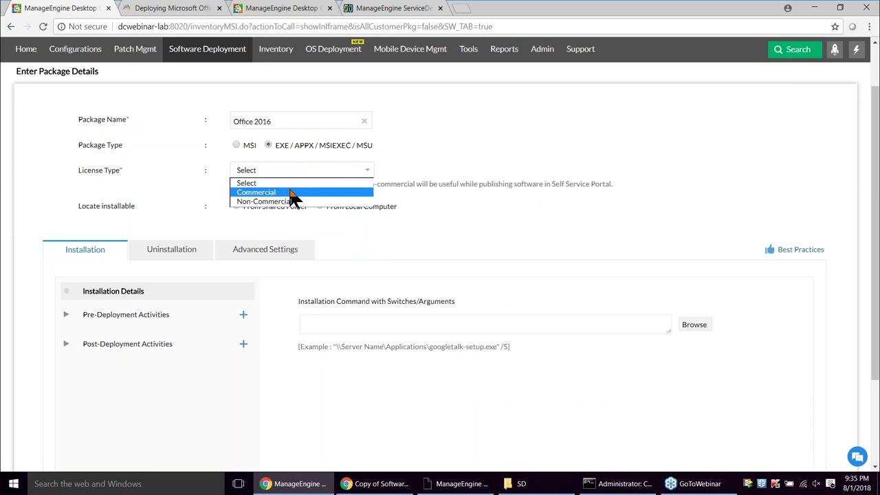
pyautogui.click(290, 192)
pyautogui.scroll(-1, 440, 178)
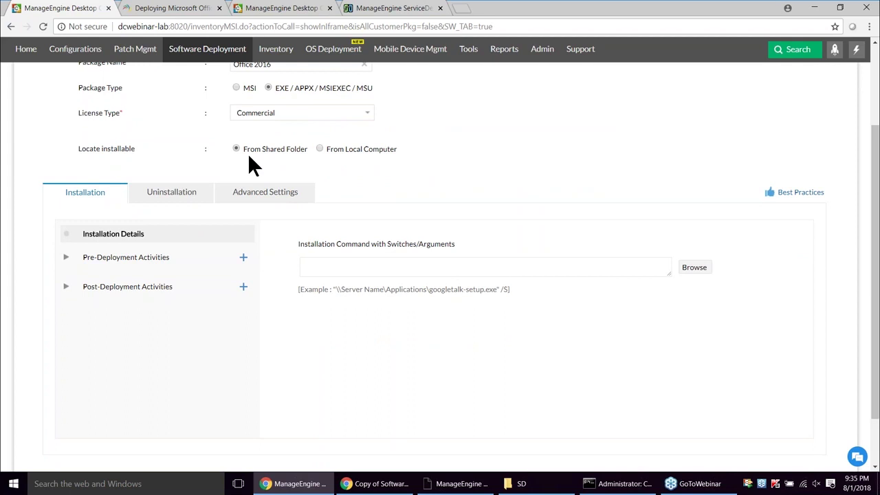
pyautogui.moveTo(295, 151); pyautogui.dragTo(305, 152)
pyautogui.click(387, 169)
pyautogui.moveTo(399, 150); pyautogui.dragTo(330, 154)
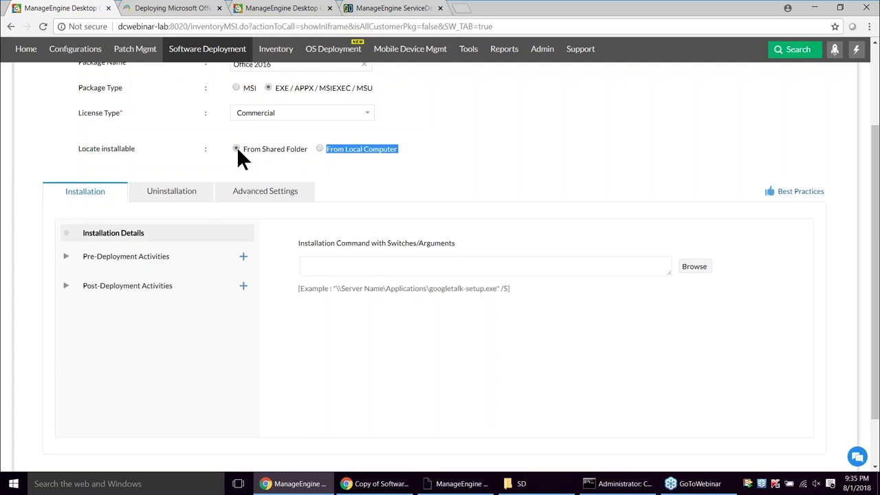
# Step: Choose setup.exe from the repository's MsOffice2016 folder as the package's installation command
pyautogui.click(343, 267)
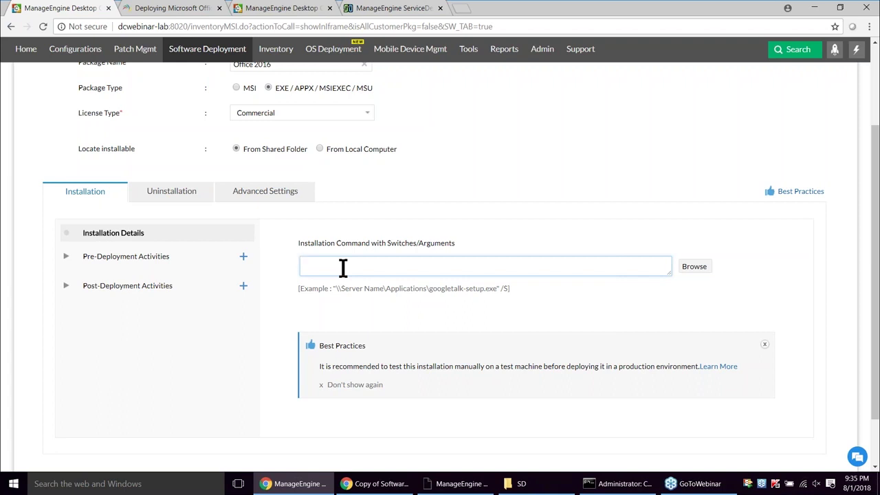
pyautogui.click(693, 267)
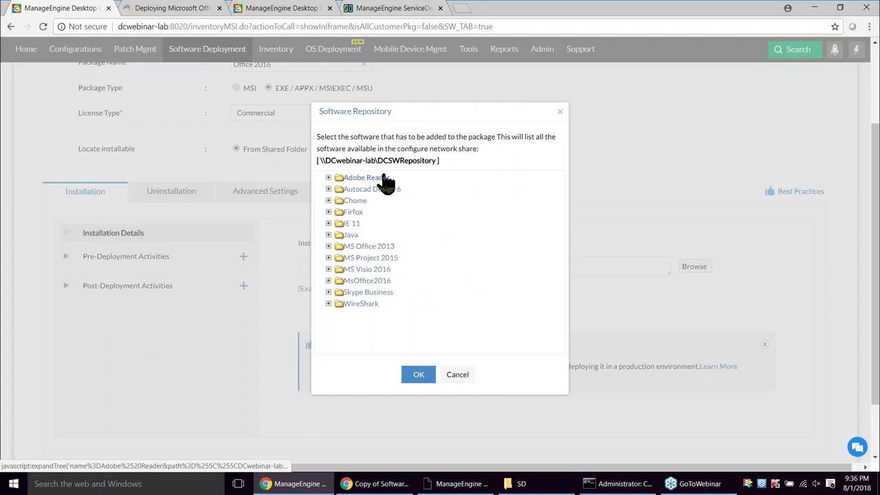
pyautogui.click(375, 281)
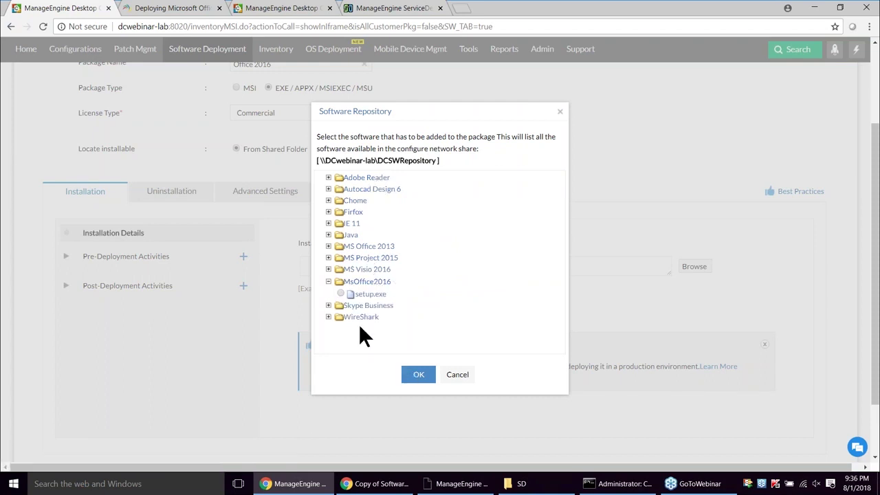
pyautogui.click(341, 295)
pyautogui.click(418, 375)
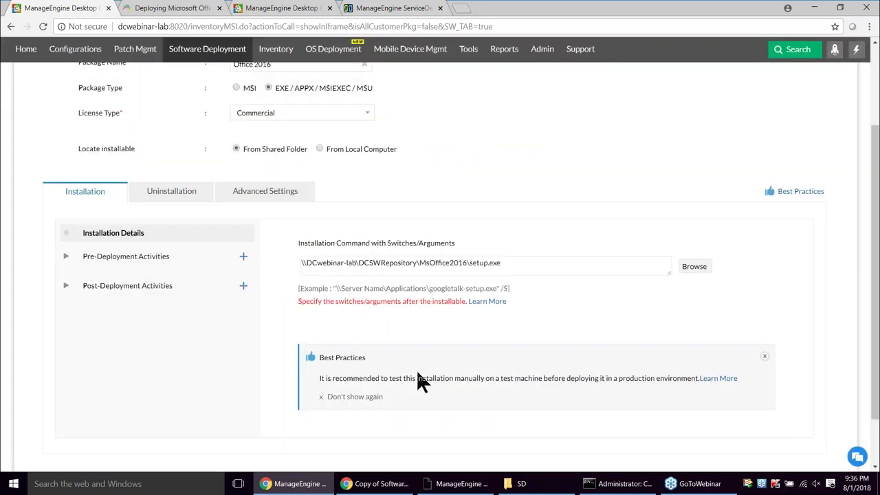
# Step: Review the sample configuration and its notes in the Office 2016 how-to document, then return to the package form
pyautogui.click(517, 267)
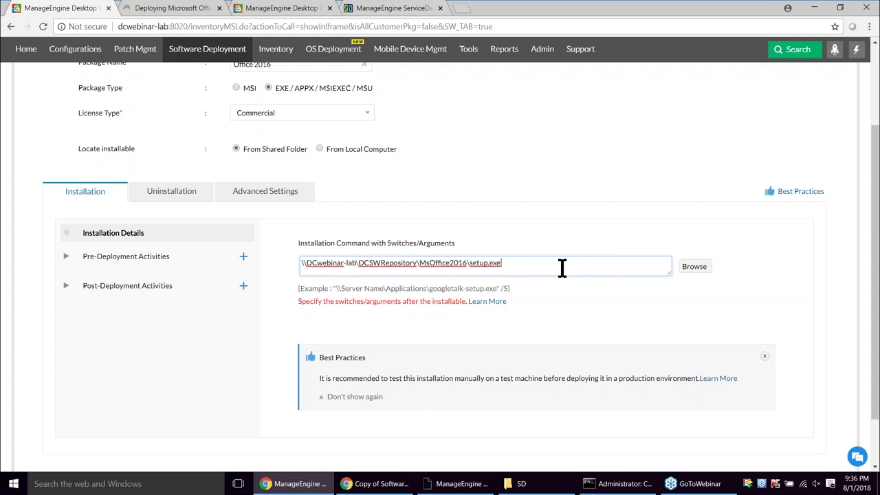
pyautogui.click(191, 10)
pyautogui.scroll(8, 386, 185)
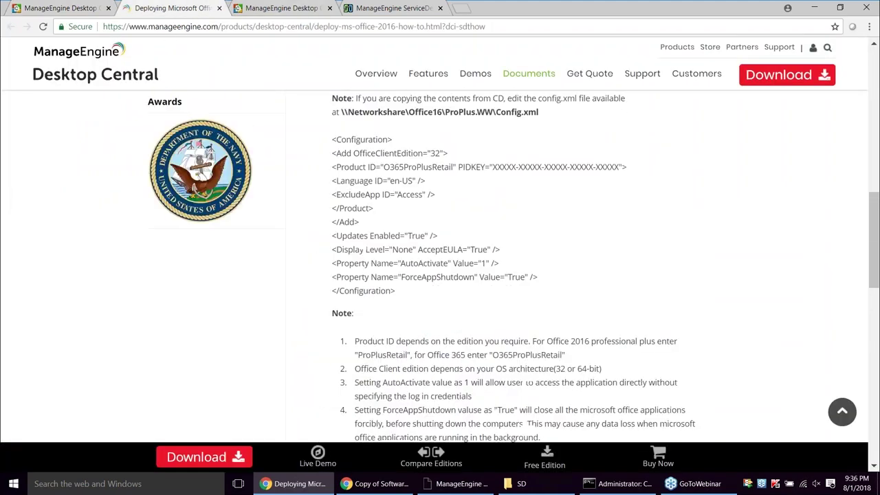
pyautogui.scroll(-5, 509, 268)
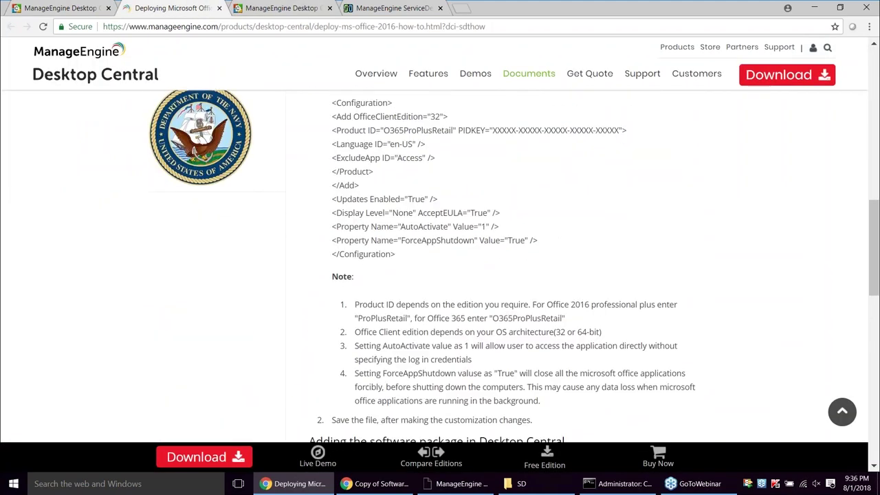
pyautogui.click(69, 13)
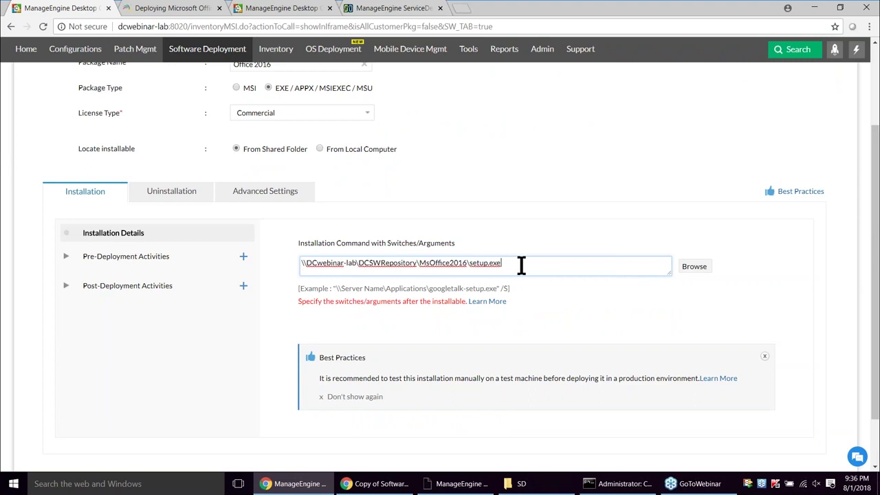
# Step: Open Config1.xml from the SD folder in Notepad, review its configuration settings and close it
pyautogui.click(521, 484)
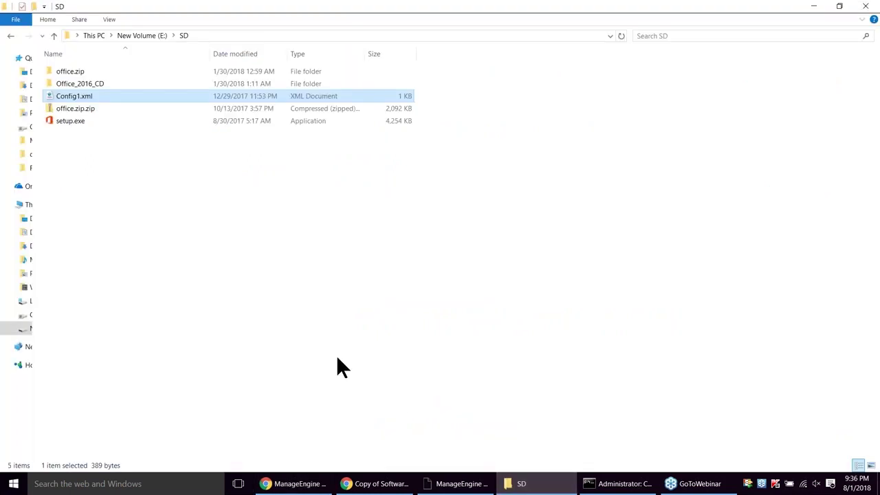
pyautogui.rightClick(77, 103)
pyautogui.click(107, 114)
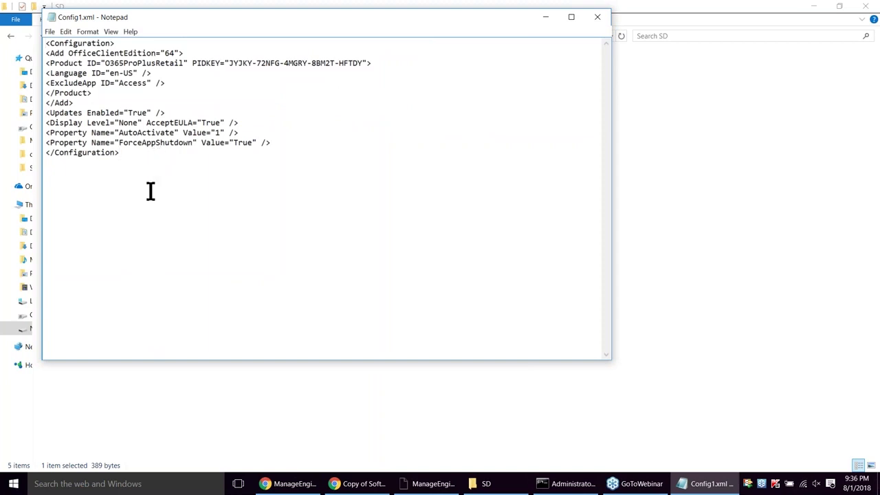
pyautogui.click(599, 19)
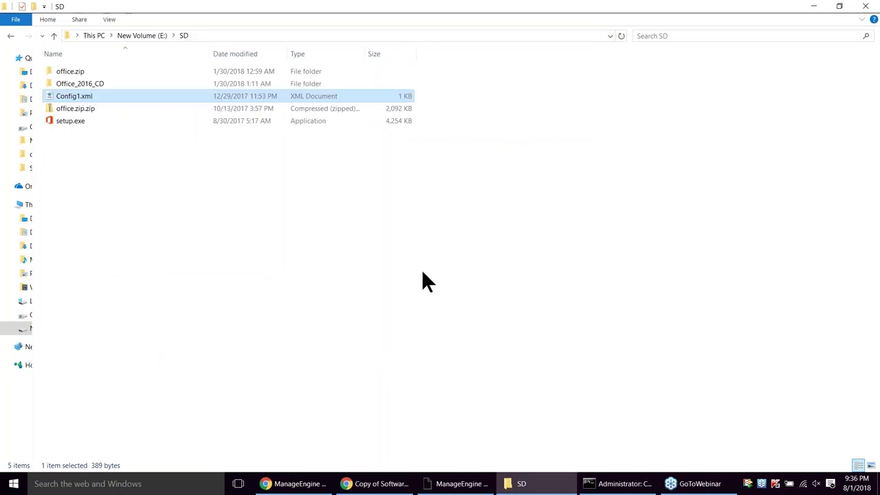
# Step: Back in the Desktop Central package form, append the /configure switch to the setup.exe installation command
pyautogui.hotkey('alt', 'Tab')
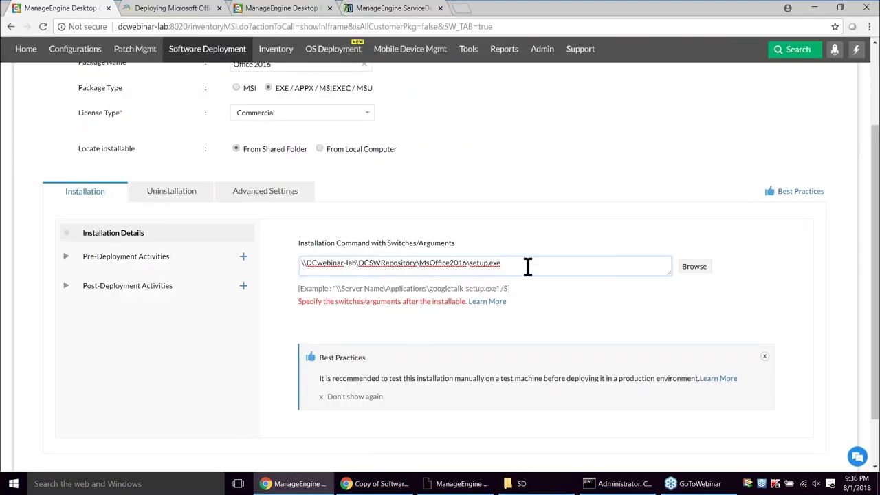
pyautogui.write('/configure')
pyautogui.press('BackSpace')
pyautogui.press('BackSpace')
pyautogui.press('BackSpace')
pyautogui.press('BackSpace')
pyautogui.press('BackSpace')
pyautogui.write('igure')
# Step: Complete the installation command by adding the path \\DCwebinar-lab\DCSWRepository\MsOffice2016\config1.xml after the /configure switch
pyautogui.moveTo(467, 262); pyautogui.dragTo(300, 269)
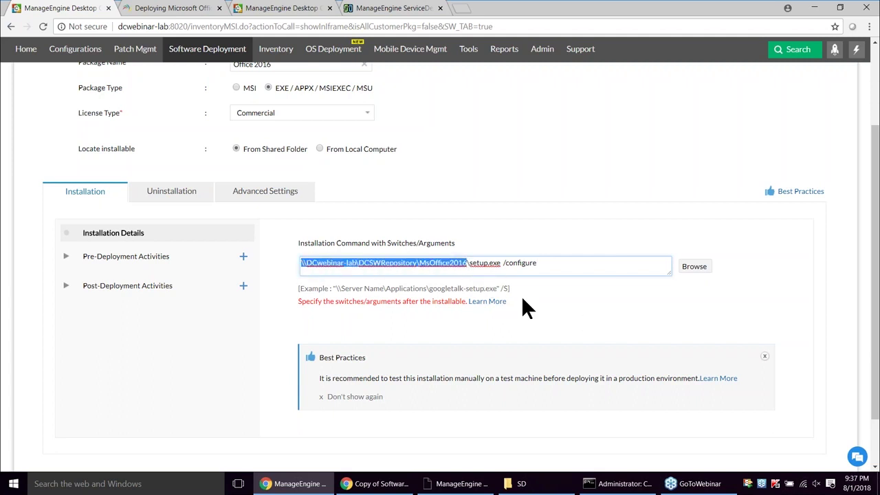
pyautogui.hotkey('ctrl', 'c')
pyautogui.click(581, 263)
pyautogui.hotkey('ctrl', 'v')
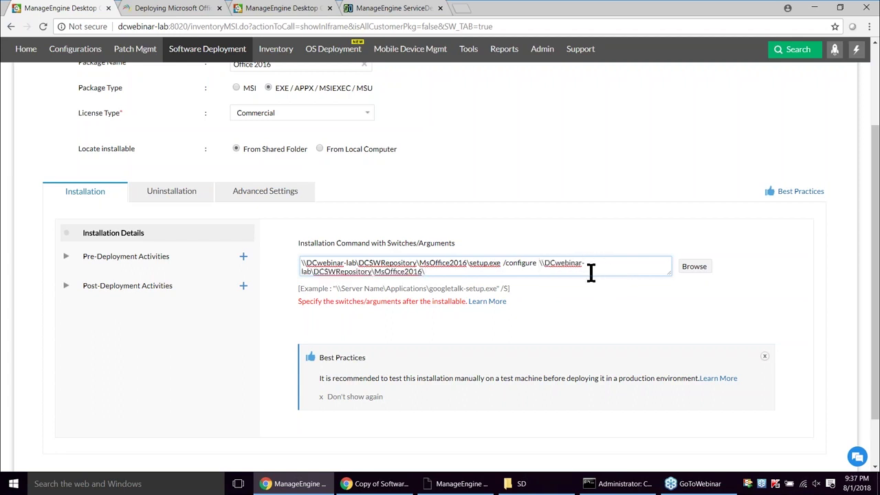
pyautogui.write('config1.xml')
pyautogui.moveTo(475, 271); pyautogui.dragTo(300, 264)
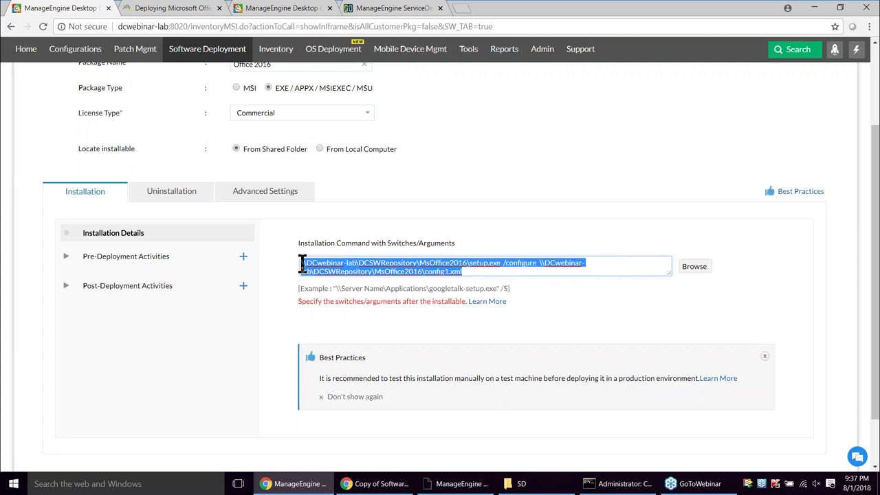
pyautogui.click(505, 269)
pyautogui.moveTo(503, 268); pyautogui.dragTo(534, 268)
pyautogui.click(533, 267)
# Step: Switch to the Command Prompt and review the Office Deployment Tool help for setup.exe, focusing on the /configure [path to configuration file] syntax
pyautogui.hotkey('alt', 'Tab')
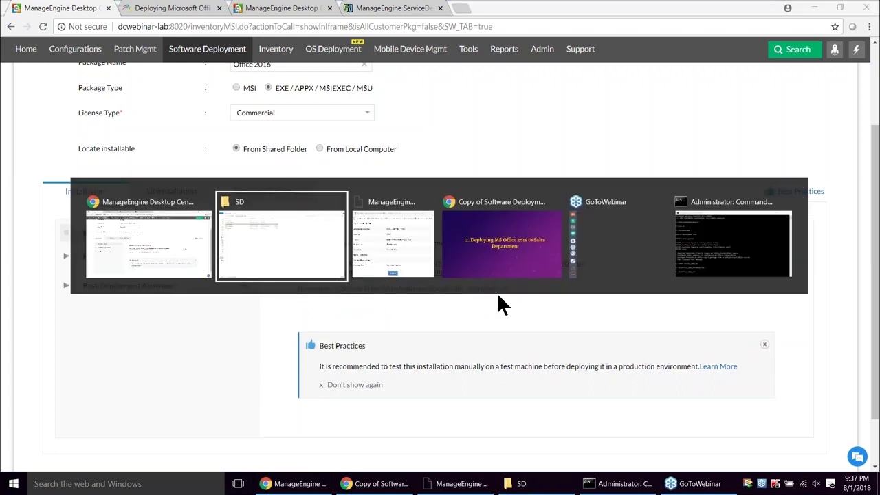
pyautogui.click(307, 271)
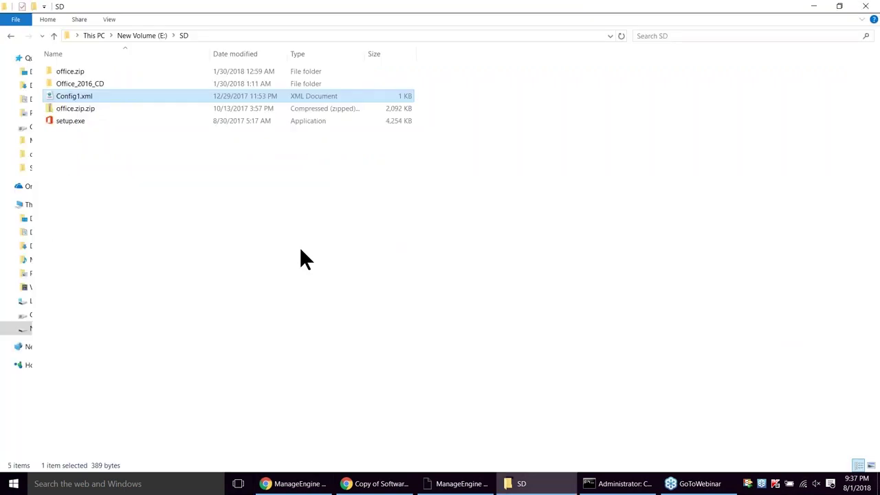
pyautogui.click(100, 178)
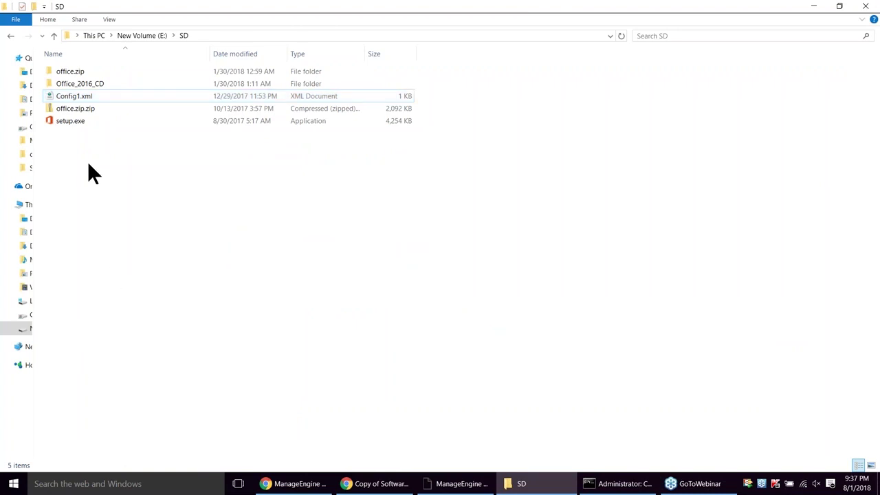
pyautogui.click(619, 484)
pyautogui.moveTo(302, 64); pyautogui.dragTo(378, 80)
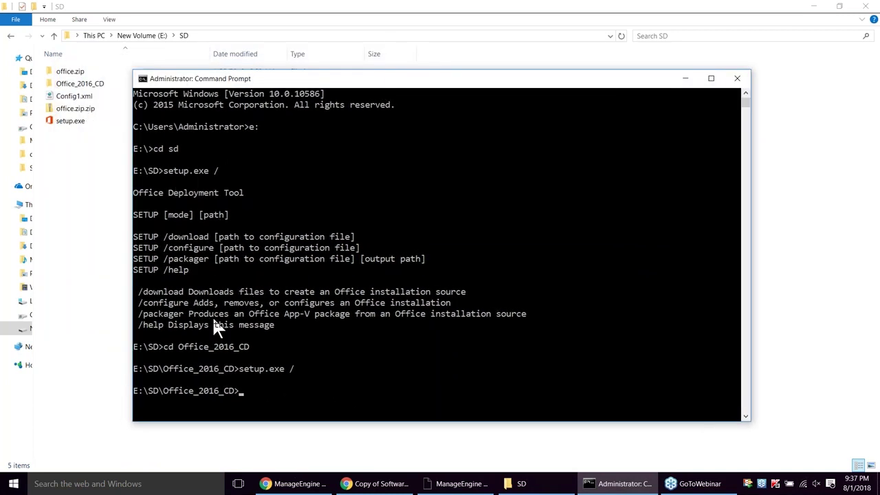
pyautogui.moveTo(220, 171); pyautogui.dragTo(167, 170)
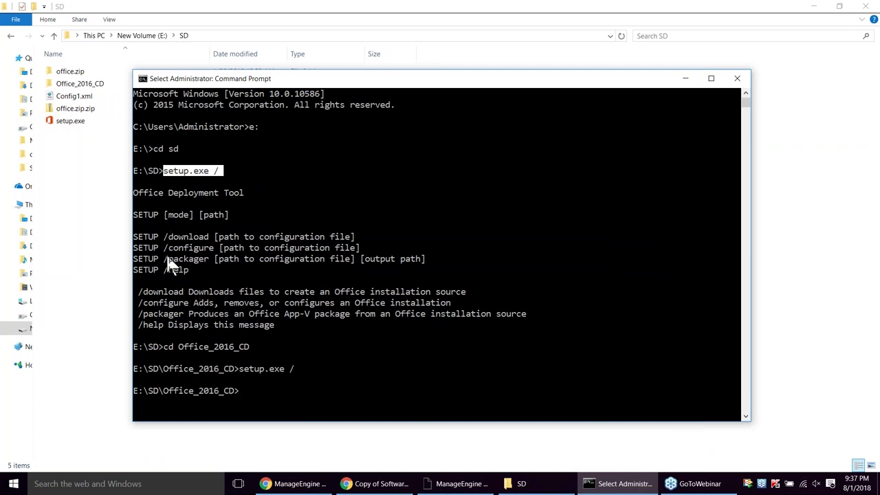
pyautogui.moveTo(135, 248); pyautogui.dragTo(196, 249)
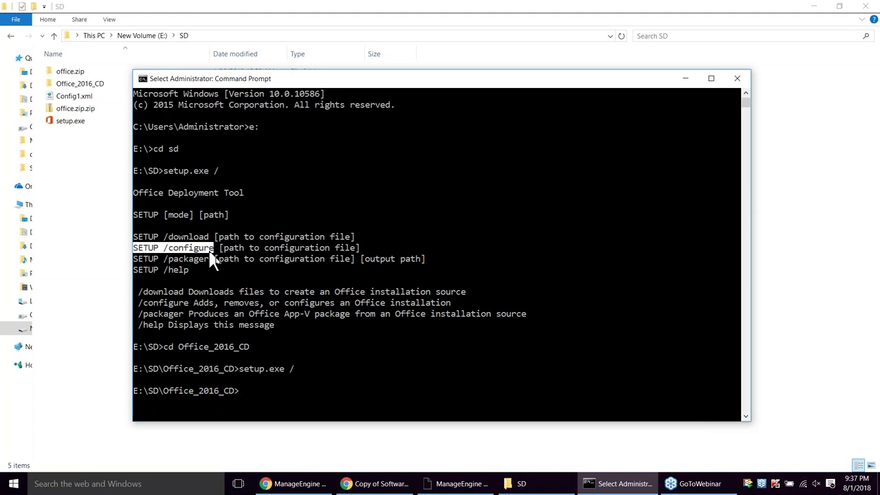
pyautogui.moveTo(245, 252); pyautogui.dragTo(287, 253)
pyautogui.moveTo(351, 258); pyautogui.dragTo(359, 248)
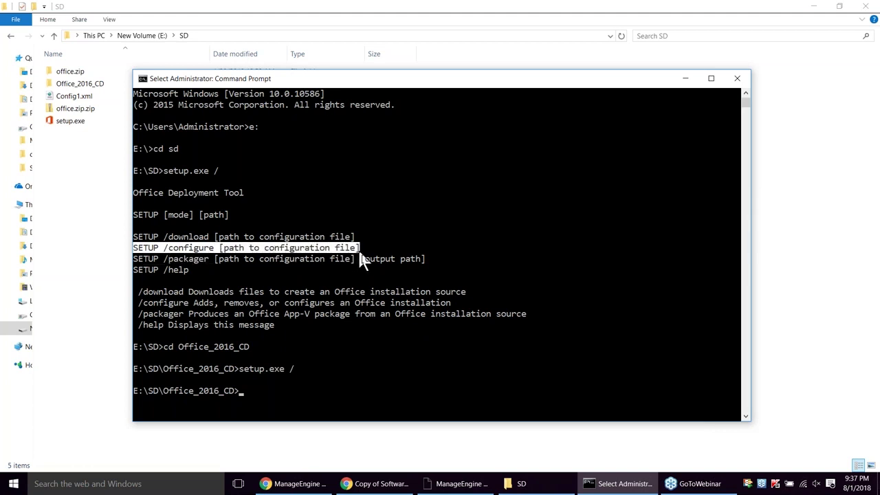
pyautogui.click(358, 248)
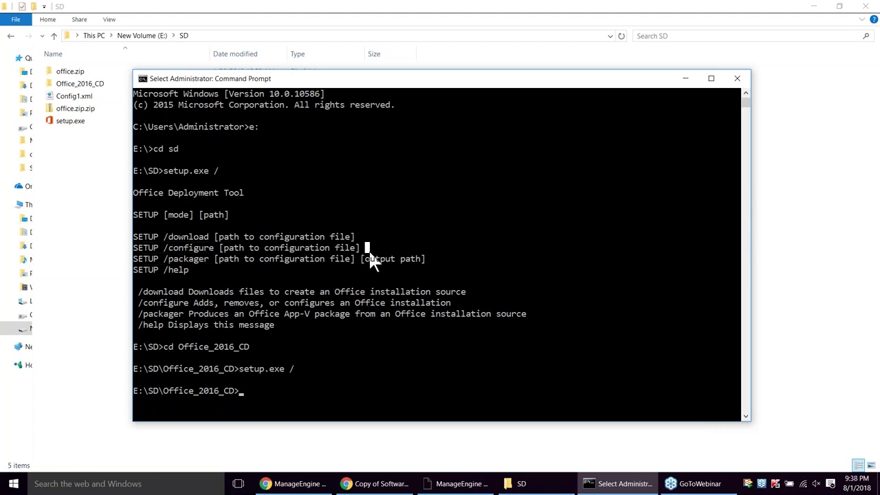
pyautogui.click(685, 79)
# Step: Locate setup.exe in the Office_2016_CD folder, run setup.exe / in the Command Prompt to examine its switches, and return to the package form
pyautogui.doubleClick(88, 84)
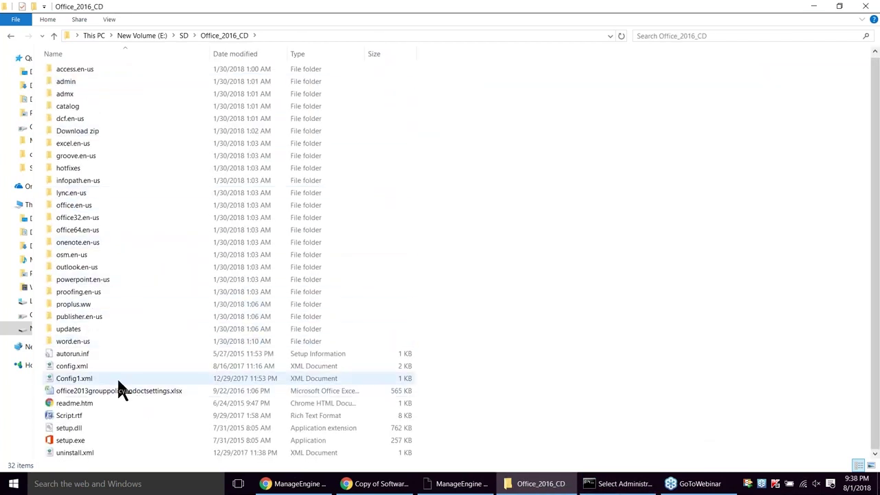
pyautogui.click(113, 439)
pyautogui.hotkey('alt', 'Tab')
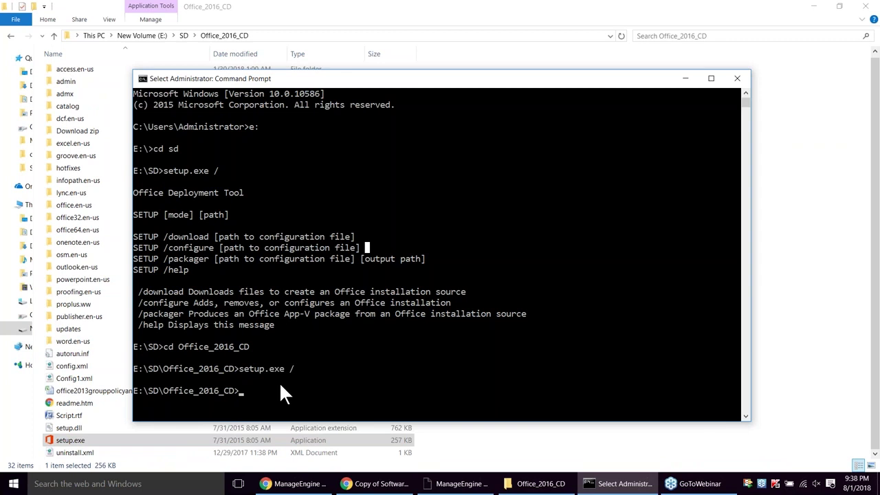
pyautogui.press('Escape')
pyautogui.press('Up')
pyautogui.press('Return')
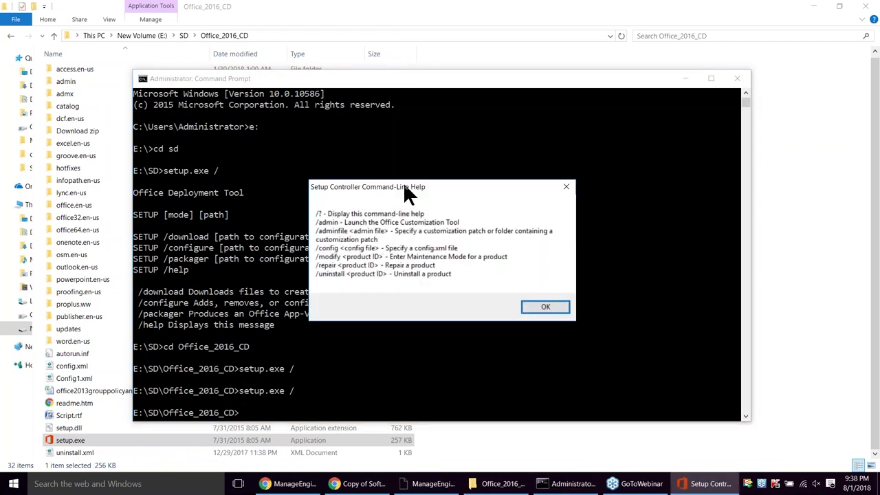
pyautogui.moveTo(405, 185); pyautogui.dragTo(418, 152)
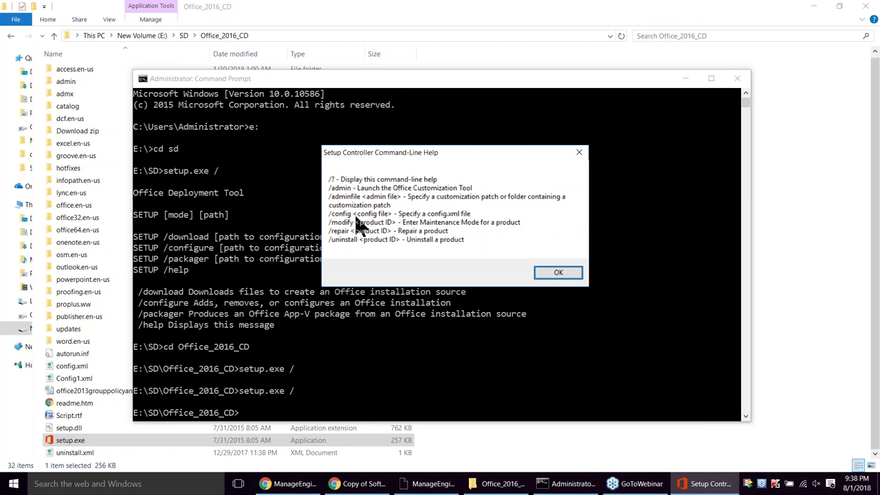
pyautogui.click(553, 275)
pyautogui.click(557, 273)
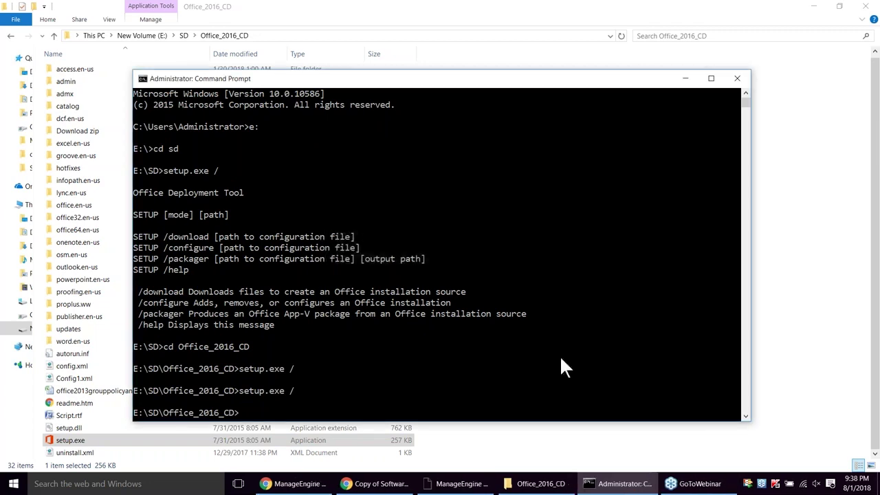
pyautogui.hotkey('alt', 'Tab')
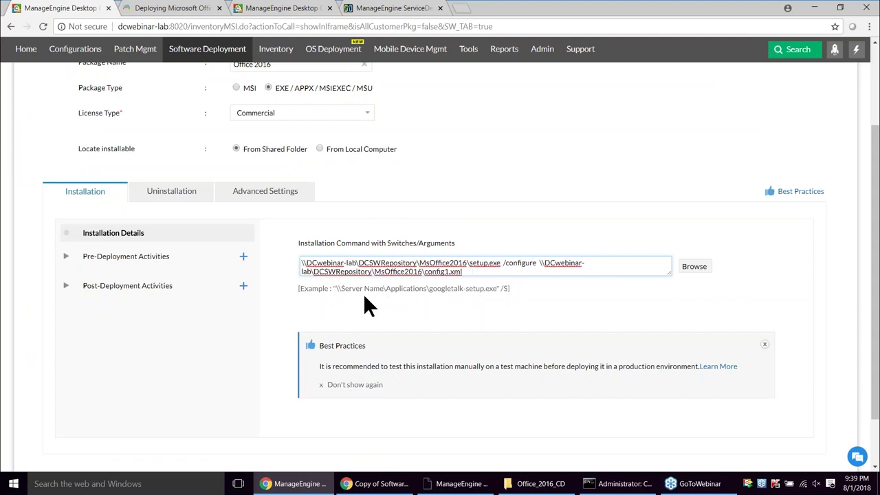
# Step: Add a Check Free Disk Space condition to the package's Pre-Deployment Activities and open its settings
pyautogui.click(163, 258)
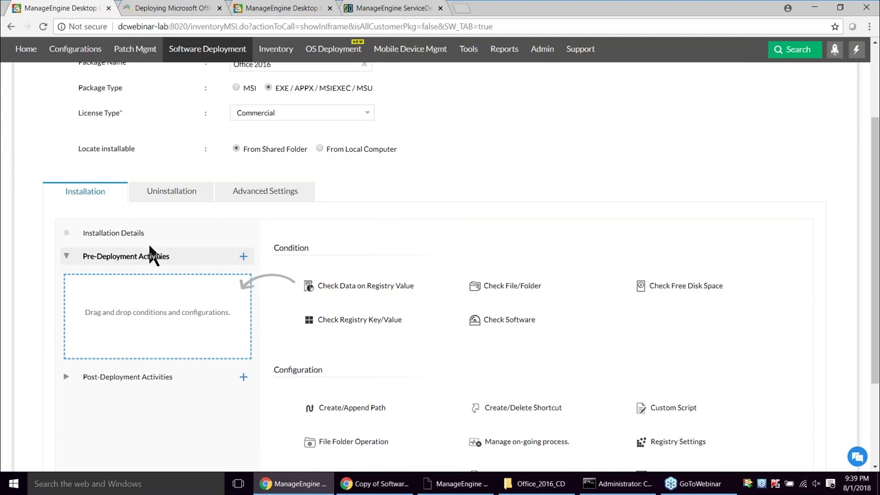
pyautogui.scroll(-1, 154, 316)
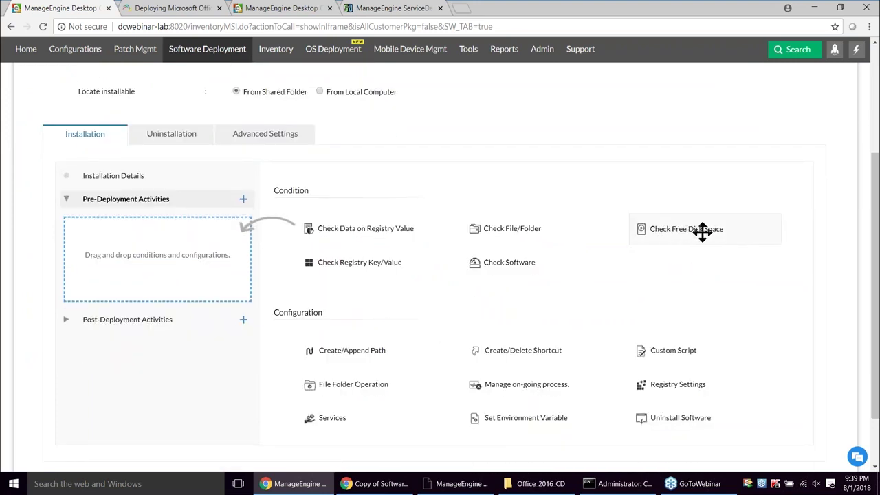
pyautogui.moveTo(703, 229); pyautogui.dragTo(135, 243)
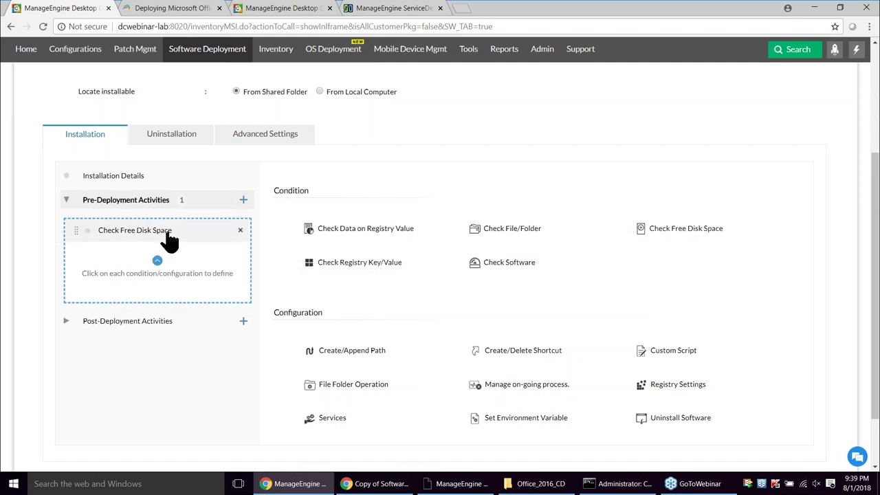
pyautogui.click(166, 232)
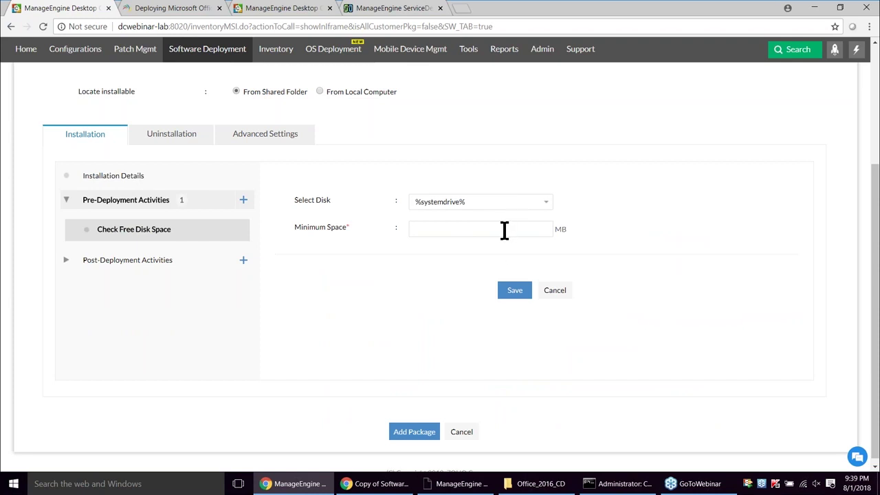
# Step: Review the other available pre-deployment conditions and configurations, including Check Software and Check Registry Key/Value
pyautogui.click(242, 201)
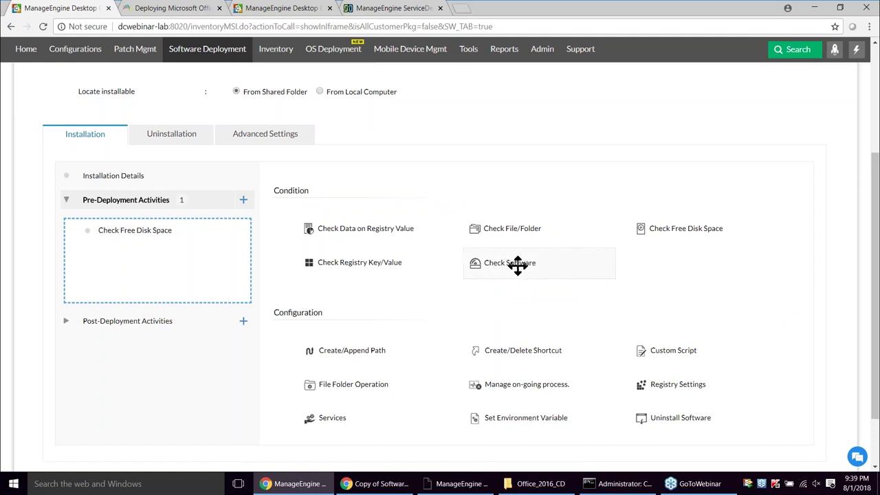
pyautogui.moveTo(517, 263); pyautogui.dragTo(185, 289)
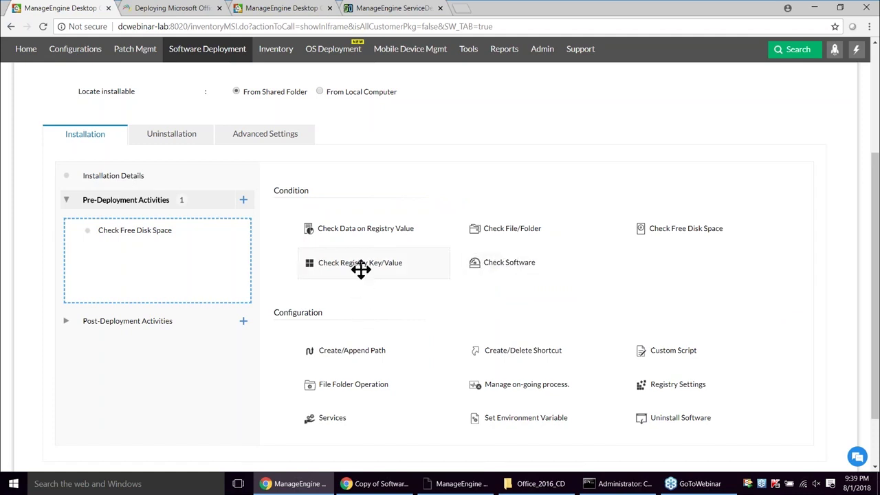
pyautogui.moveTo(322, 269); pyautogui.dragTo(334, 269)
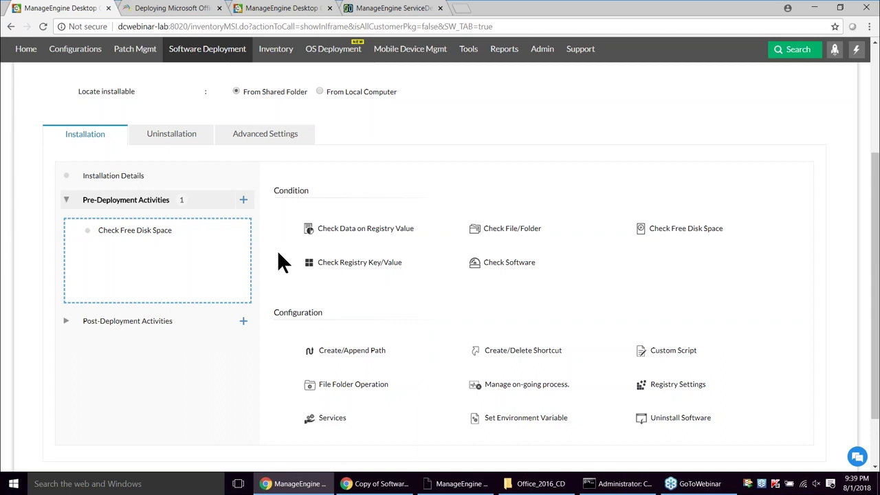
pyautogui.scroll(-1, 289, 346)
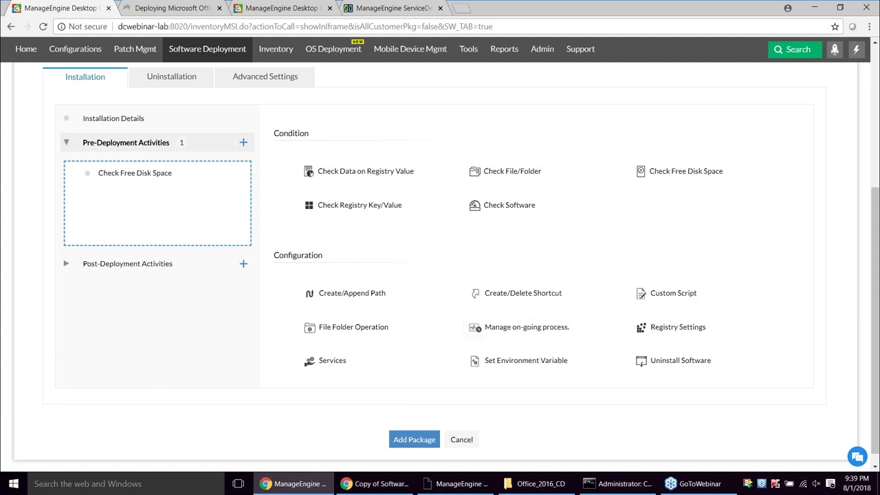
# Step: Add a Services configuration to the package's Post-Deployment Activities and open its settings
pyautogui.click(183, 266)
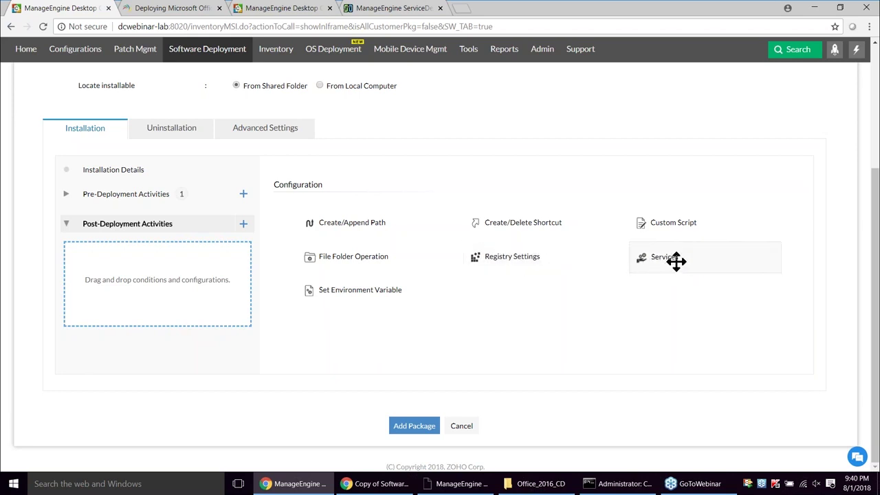
pyautogui.moveTo(675, 257); pyautogui.dragTo(123, 261)
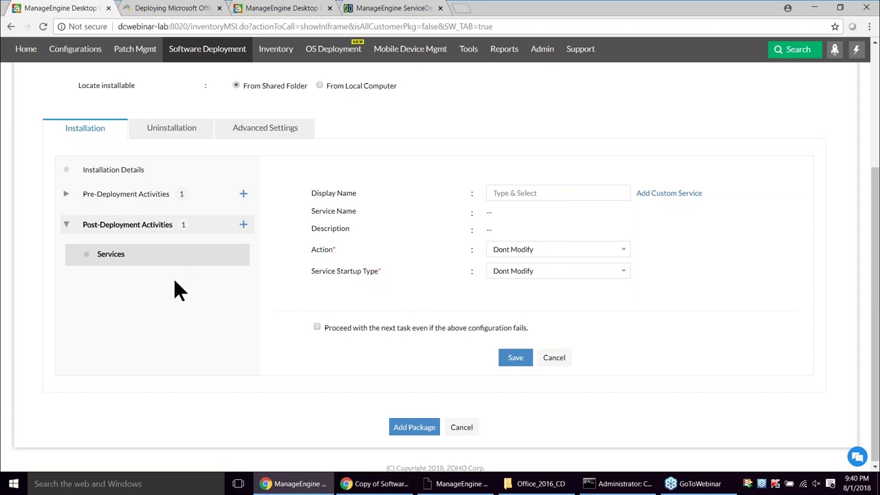
# Step: Examine the package's Advanced Settings, including EXE root path, exit code, the architecture and installation time limit choices, and package properties
pyautogui.scroll(2, 218, 370)
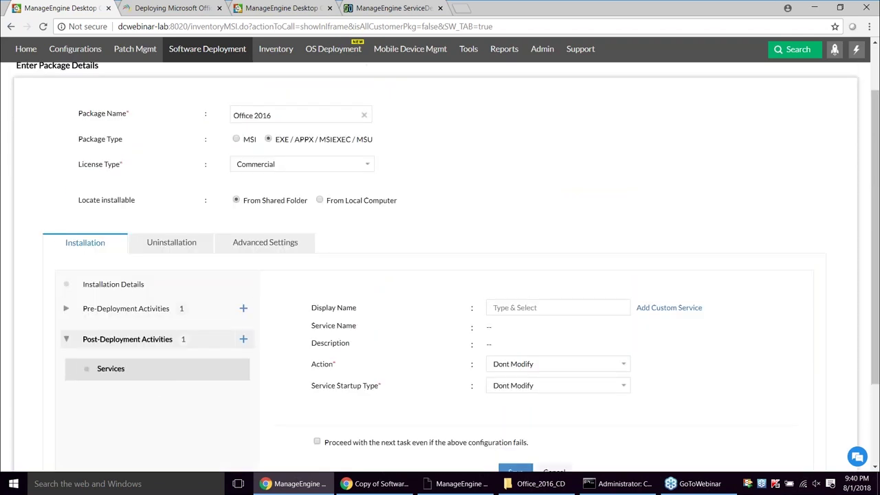
pyautogui.click(288, 249)
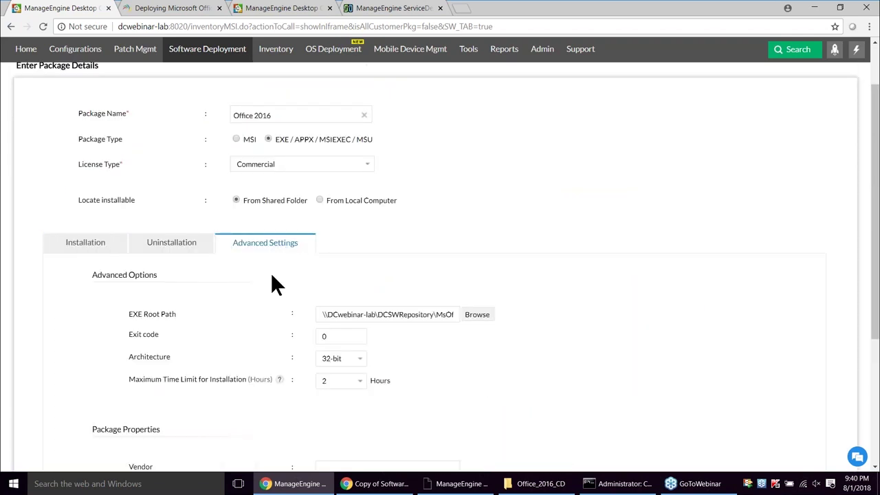
pyautogui.scroll(-1, 269, 279)
pyautogui.scroll(1, 267, 284)
pyautogui.scroll(-1, 172, 323)
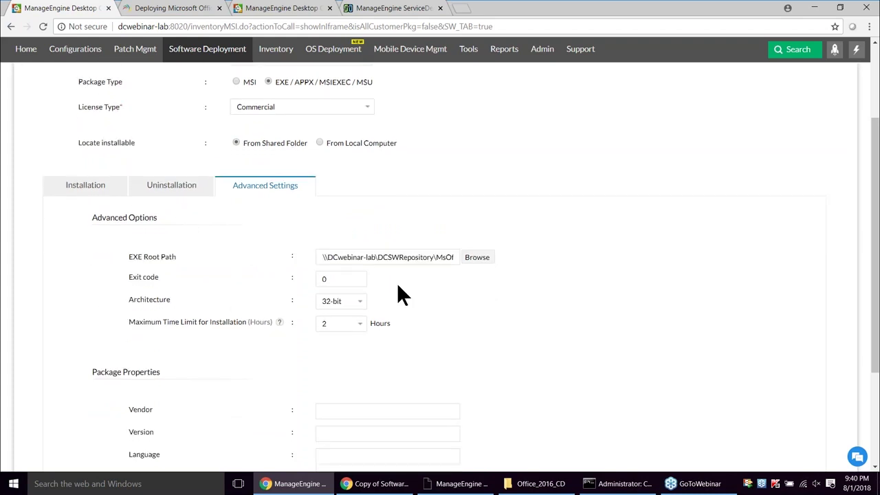
pyautogui.scroll(-2, 275, 221)
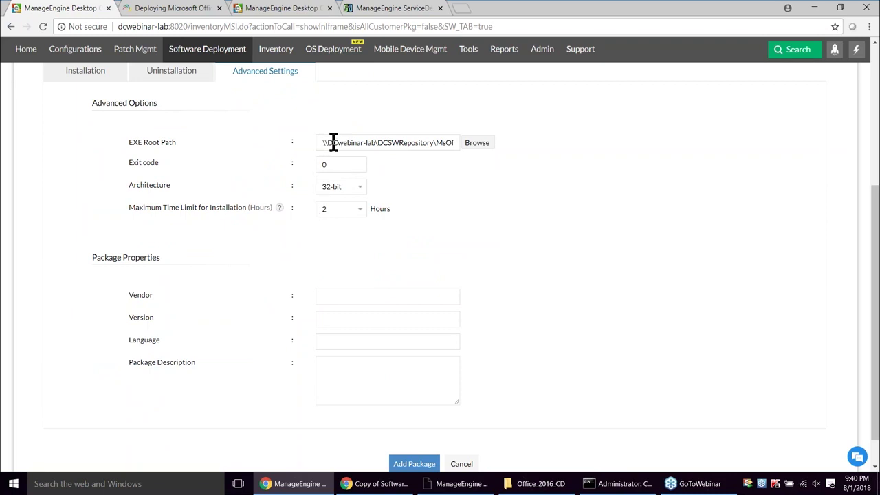
pyautogui.click(360, 164)
pyautogui.click(353, 185)
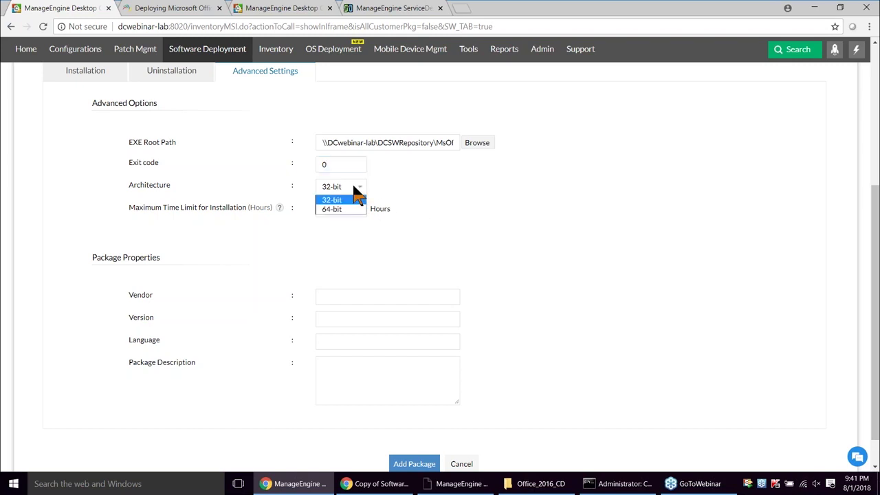
pyautogui.click(424, 185)
pyautogui.click(357, 210)
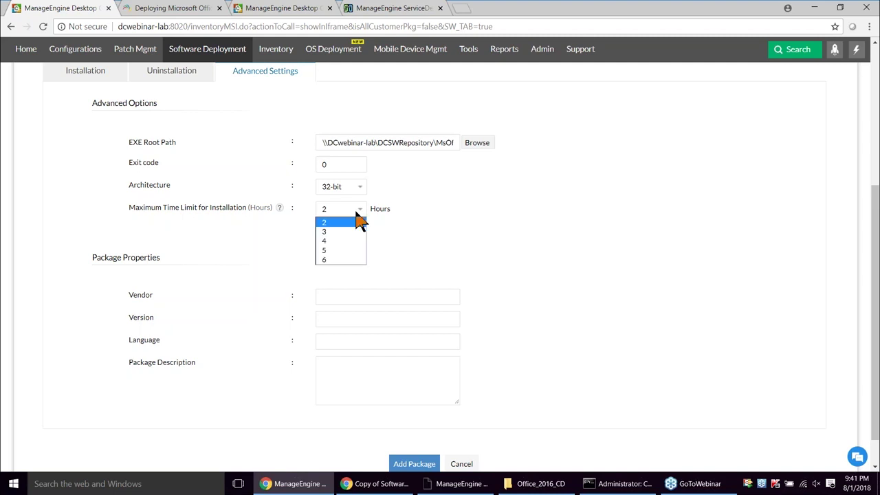
pyautogui.click(432, 220)
pyautogui.scroll(-1, 431, 213)
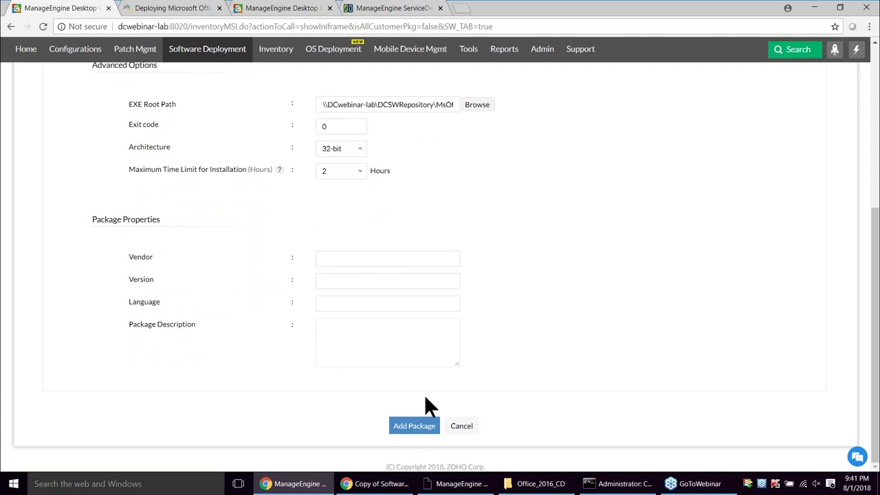
# Step: Review the package's uninstallation command and activity options, and return to the installation details
pyautogui.scroll(5, 501, 364)
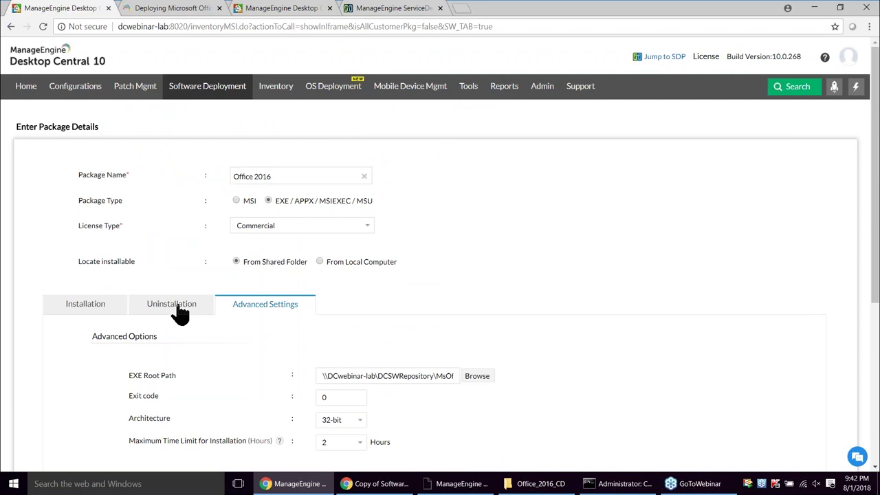
pyautogui.click(171, 304)
pyautogui.scroll(-1, 179, 314)
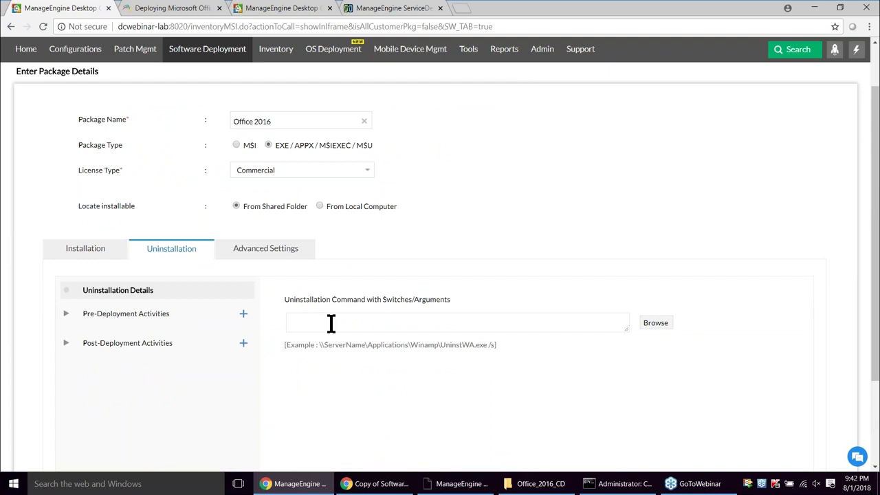
pyautogui.scroll(-2, 197, 265)
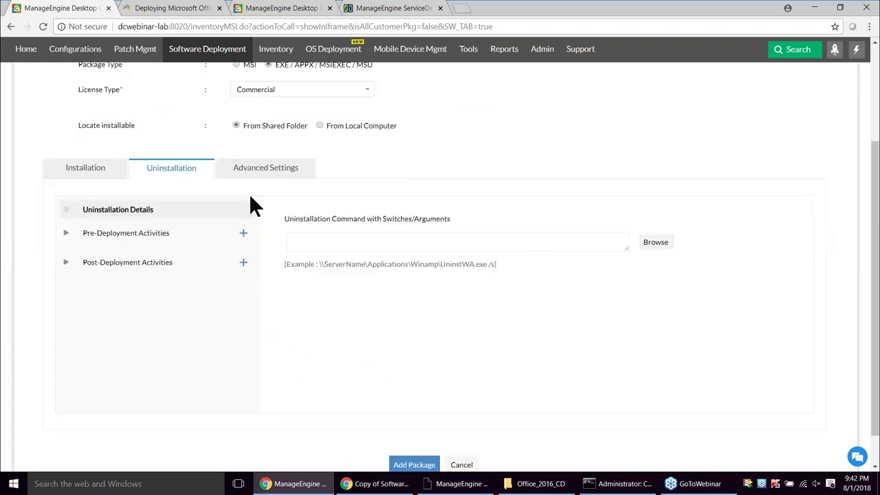
pyautogui.scroll(3, 249, 199)
pyautogui.click(92, 302)
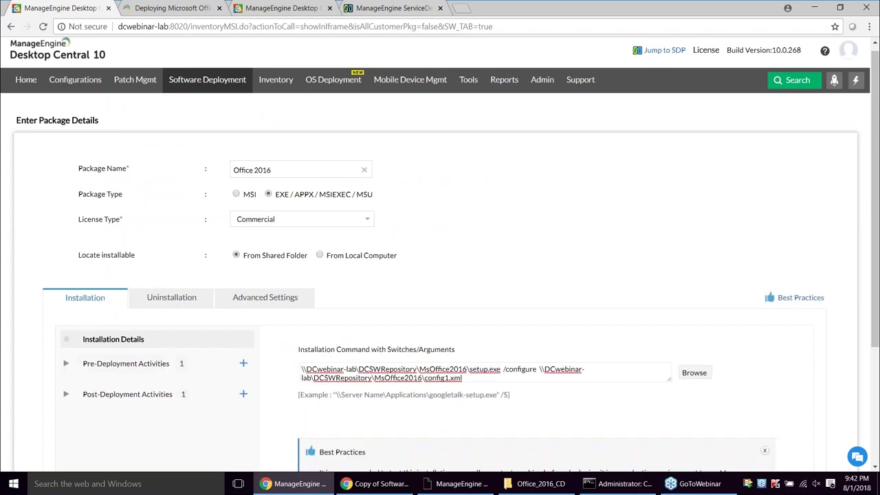
# Step: Review the shared-folder source and its installation command, and switch the installable's location to the local computer
pyautogui.moveTo(243, 257); pyautogui.dragTo(306, 257)
pyautogui.scroll(-2, 314, 380)
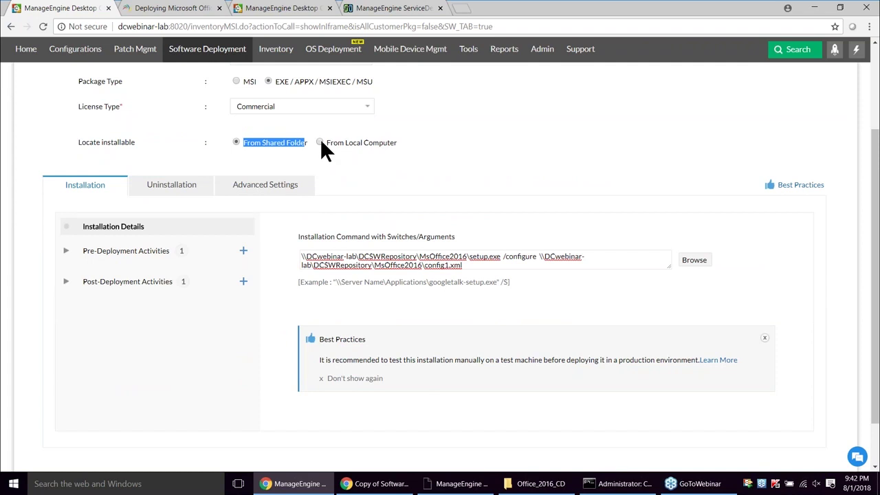
pyautogui.moveTo(468, 265); pyautogui.dragTo(300, 264)
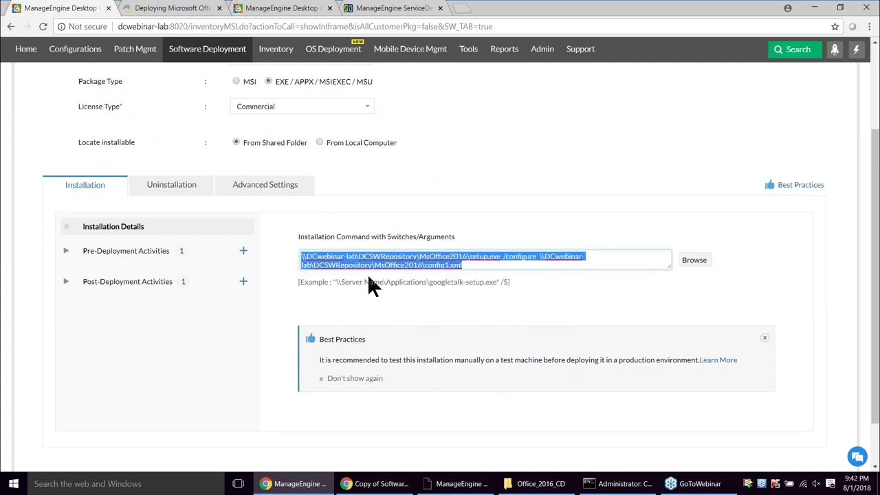
pyautogui.click(320, 142)
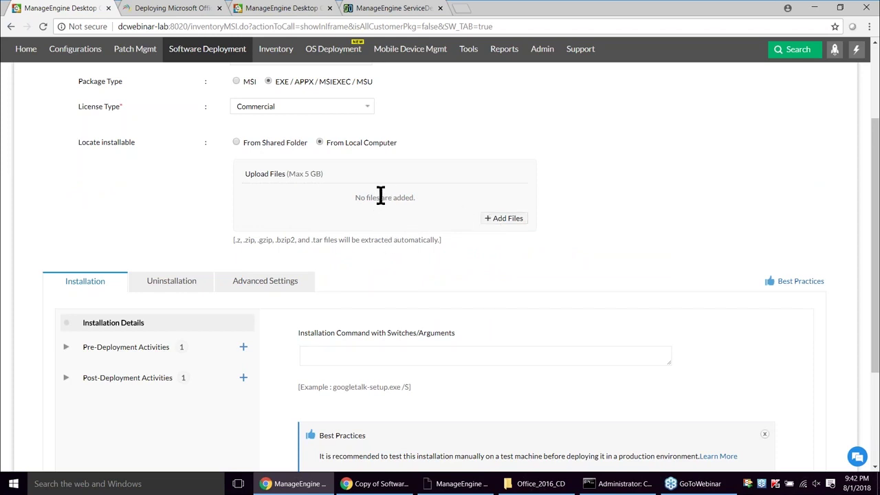
# Step: Switch to File Explorer, inspect the zip, setup and configuration files in the SD folder, and return to the package form
pyautogui.click(540, 483)
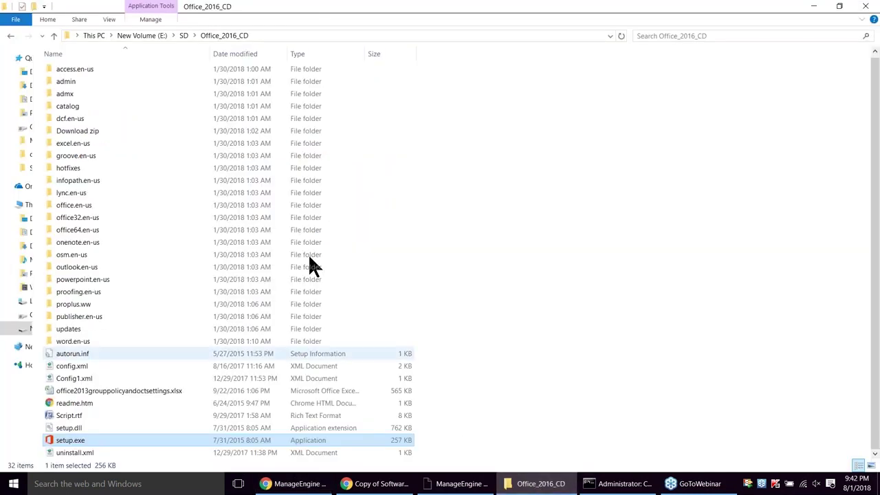
pyautogui.click(182, 34)
pyautogui.click(95, 112)
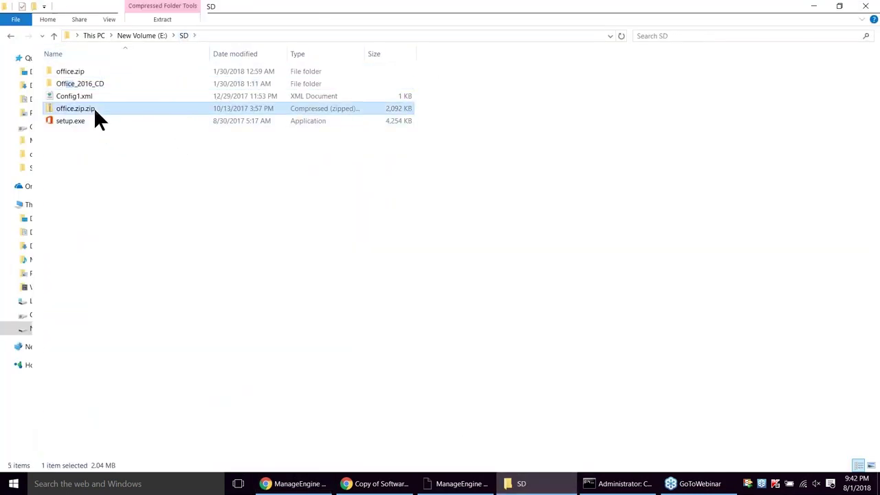
pyautogui.click(83, 121)
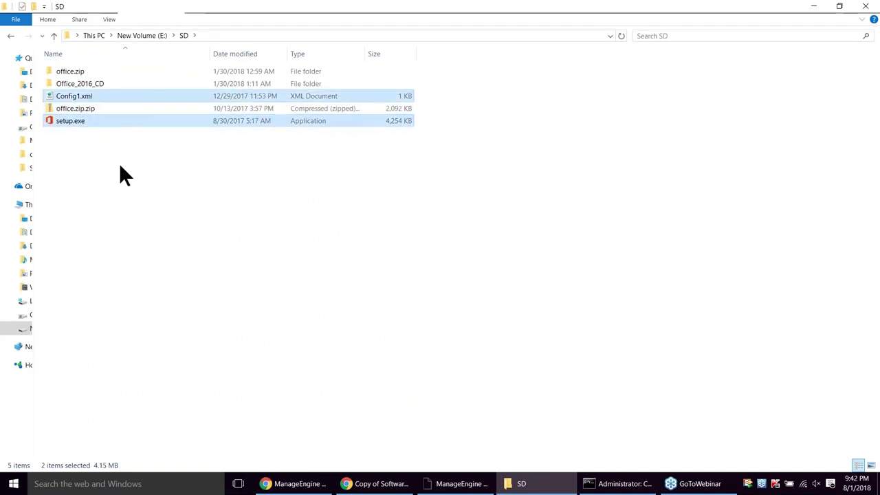
pyautogui.click(97, 155)
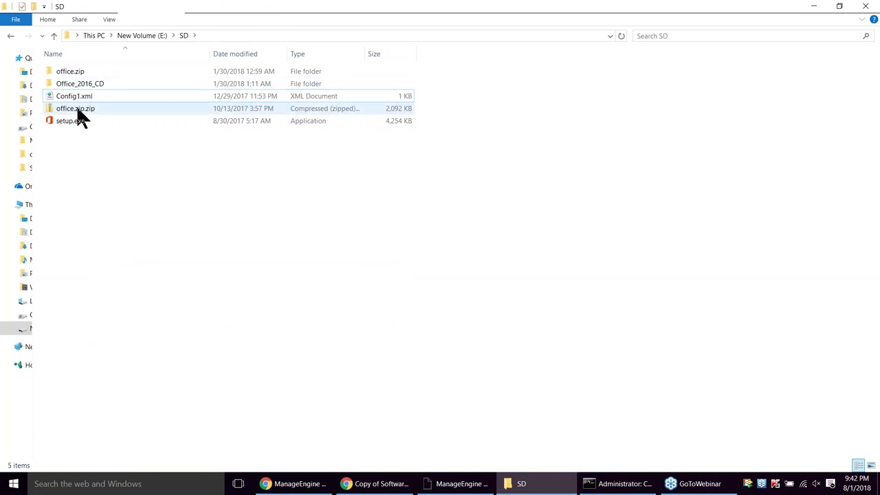
pyautogui.click(77, 111)
pyautogui.hotkey('alt', 'Tab')
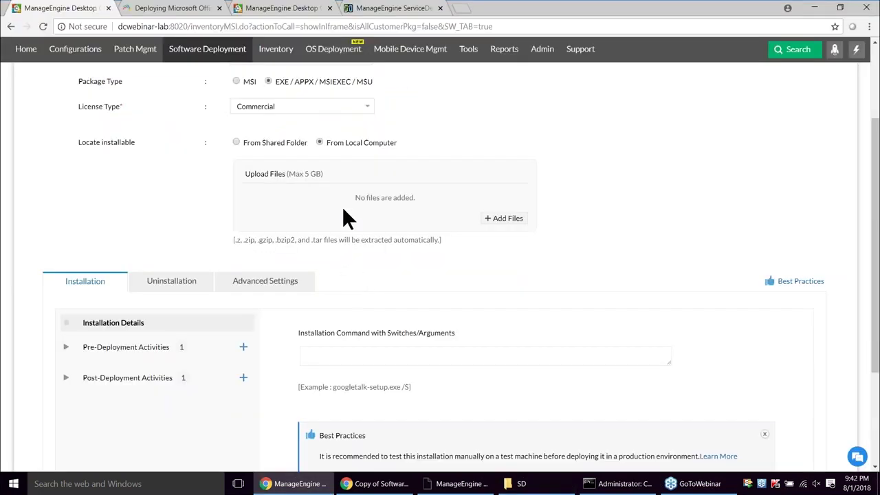
# Step: Enter "setup.exe /configure config1.xml" as the installation command for the locally uploaded files
pyautogui.scroll(1, 371, 234)
pyautogui.scroll(-1, 366, 294)
pyautogui.click(381, 362)
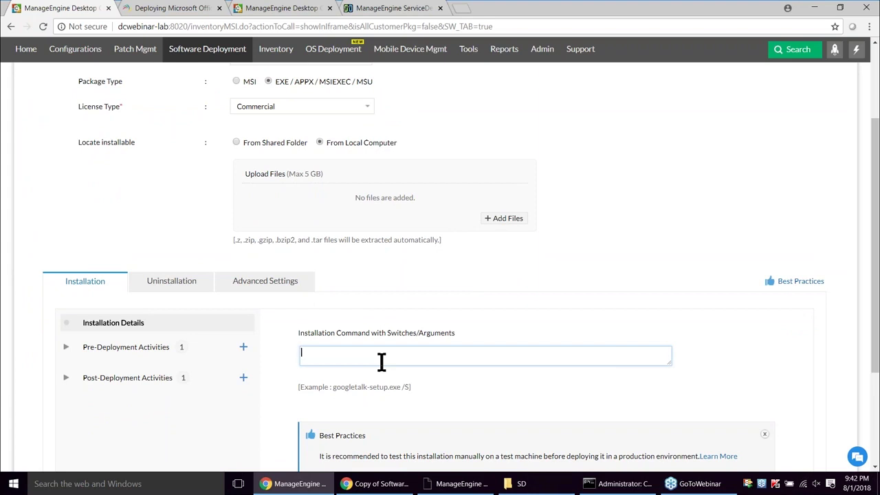
pyautogui.write('setup.exe /configure configu')
pyautogui.write('.xml')
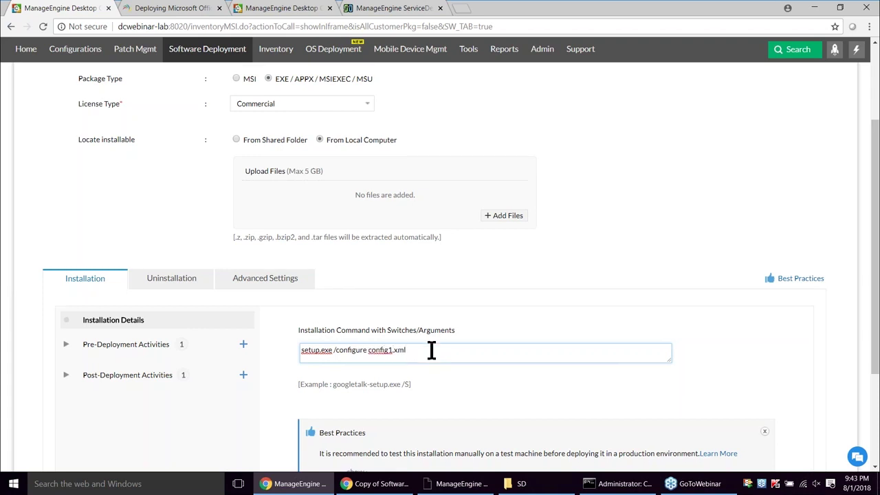
pyautogui.scroll(-1, 429, 330)
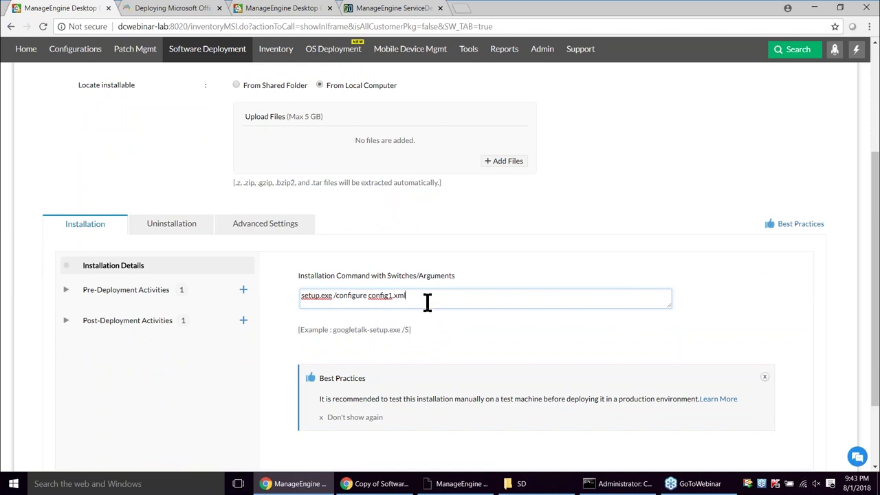
# Step: In File Explorer's SD folder, select Config1.xml and setup.exe together and look at the options for bundling them
pyautogui.click(516, 483)
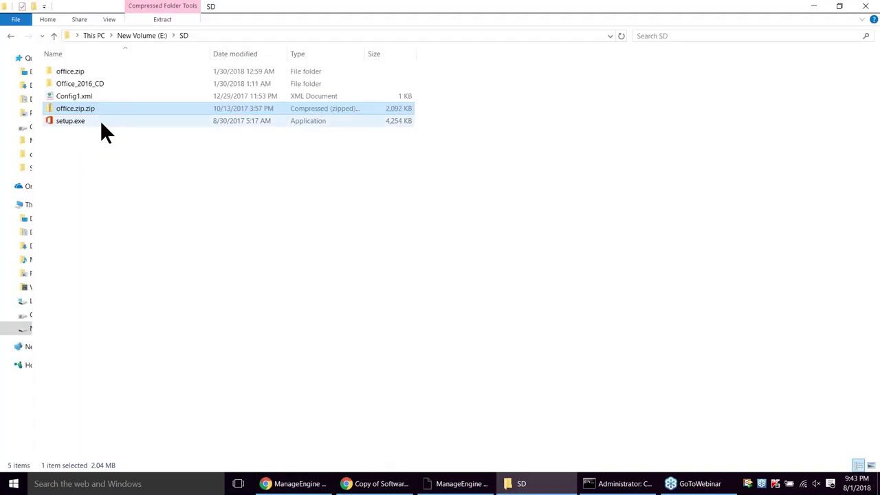
pyautogui.click(83, 97)
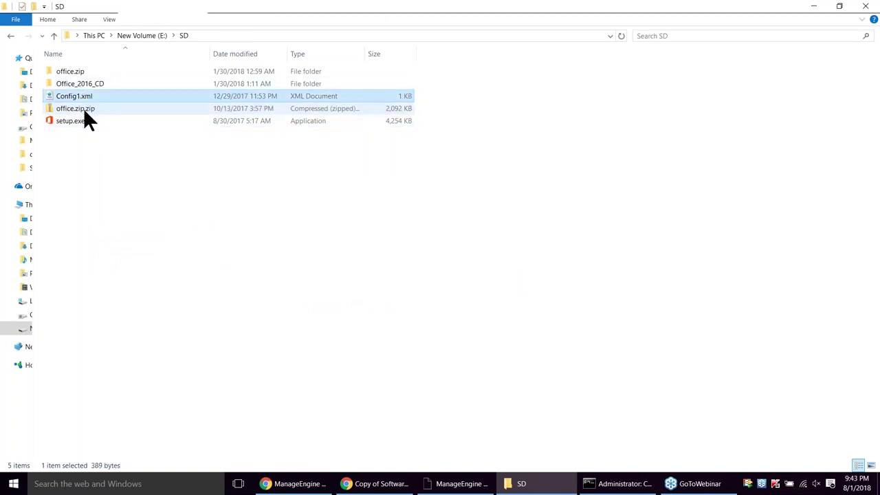
pyautogui.keyDown('ctrl'); pyautogui.click(83, 121); pyautogui.keyUp('ctrl')
pyautogui.rightClick(96, 97)
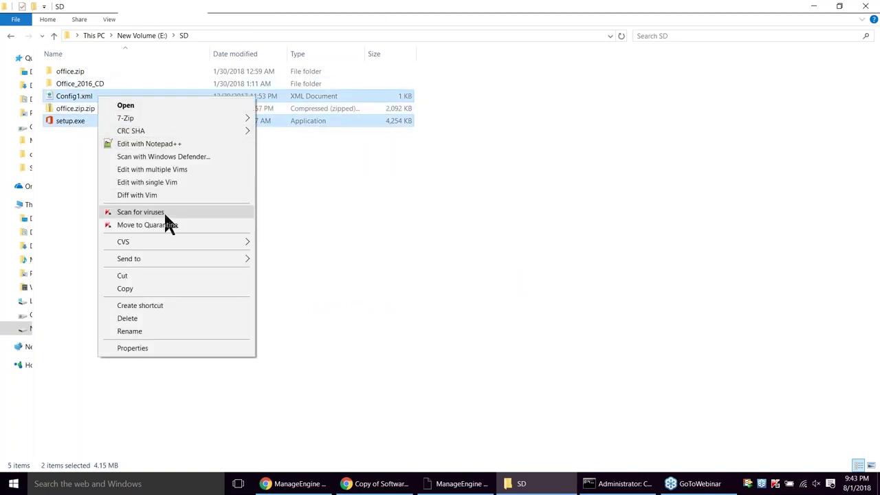
pyautogui.click(422, 196)
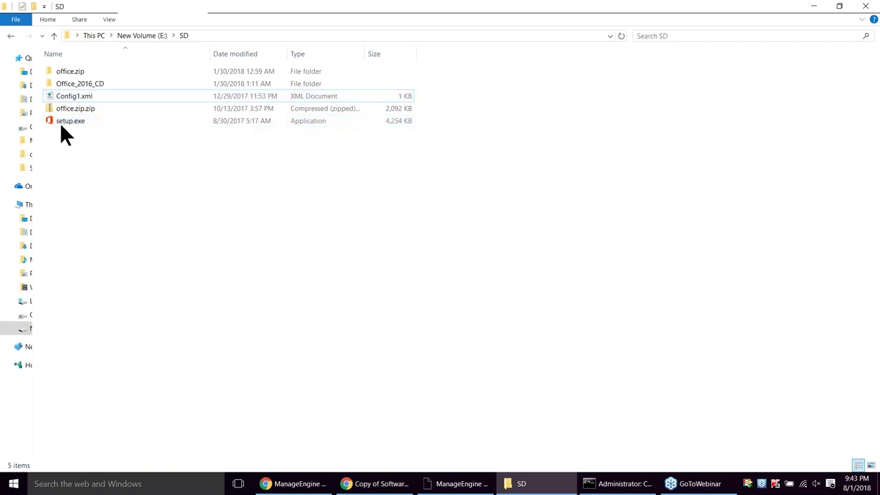
# Step: Select all contents of the Office_2016_CD folder, view the compressed folder option, and return to the package form
pyautogui.doubleClick(95, 81)
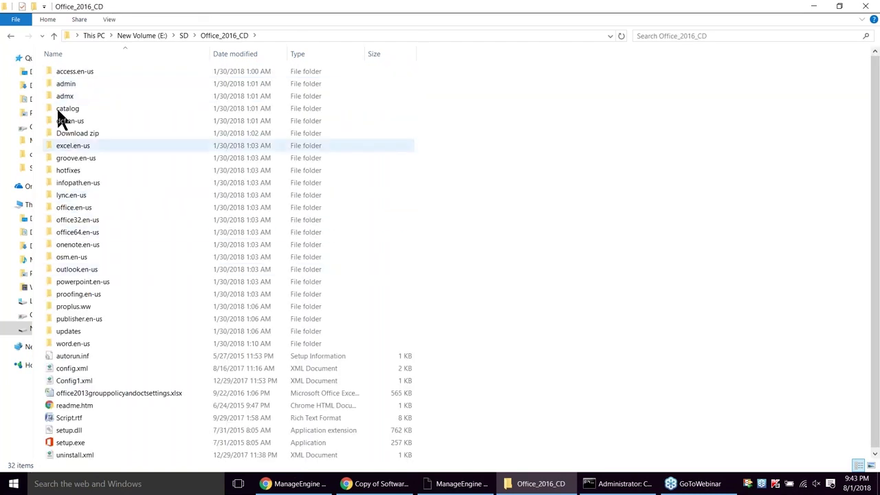
pyautogui.hotkey('ctrl', 'a')
pyautogui.rightClick(121, 147)
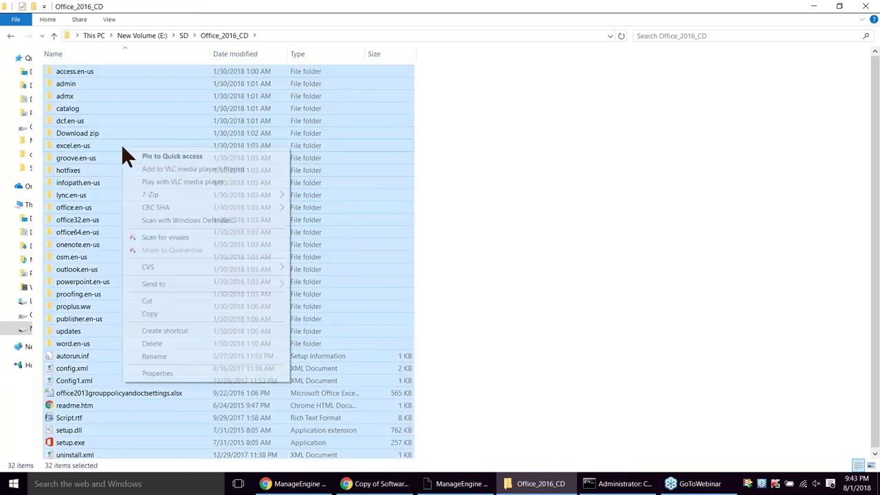
pyautogui.moveTo(226, 283)
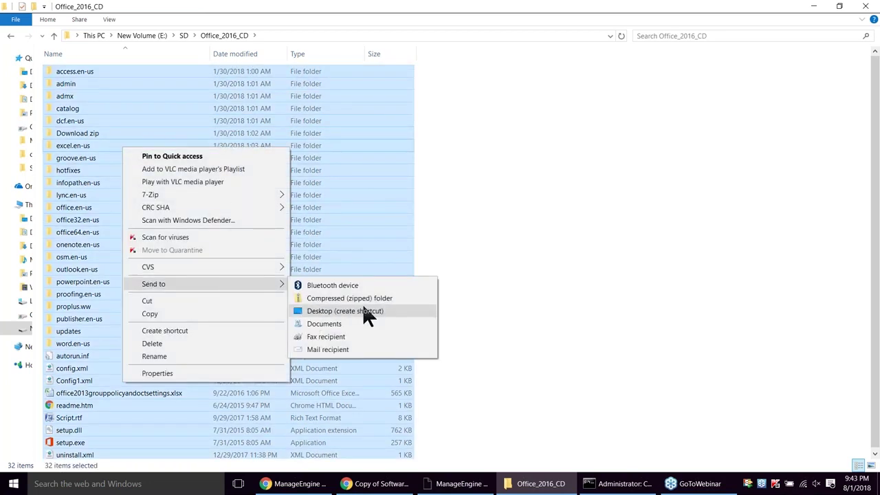
pyautogui.click(605, 172)
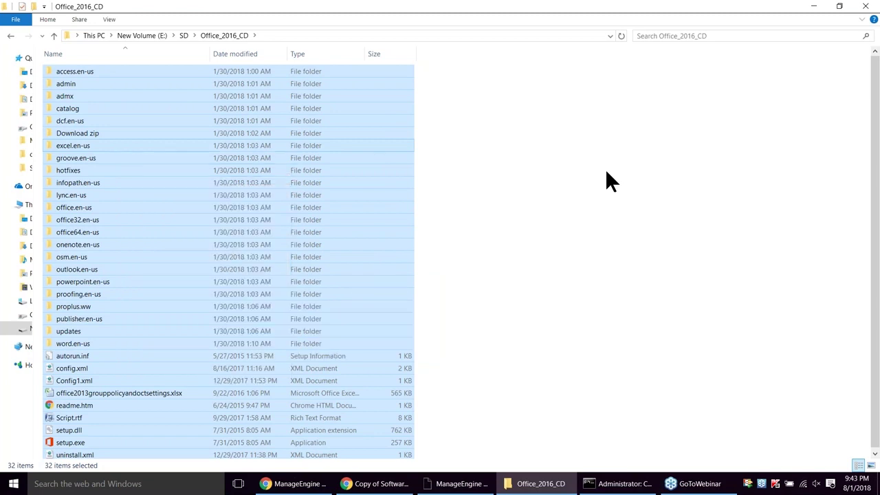
pyautogui.click(605, 172)
pyautogui.hotkey('alt', 'Tab')
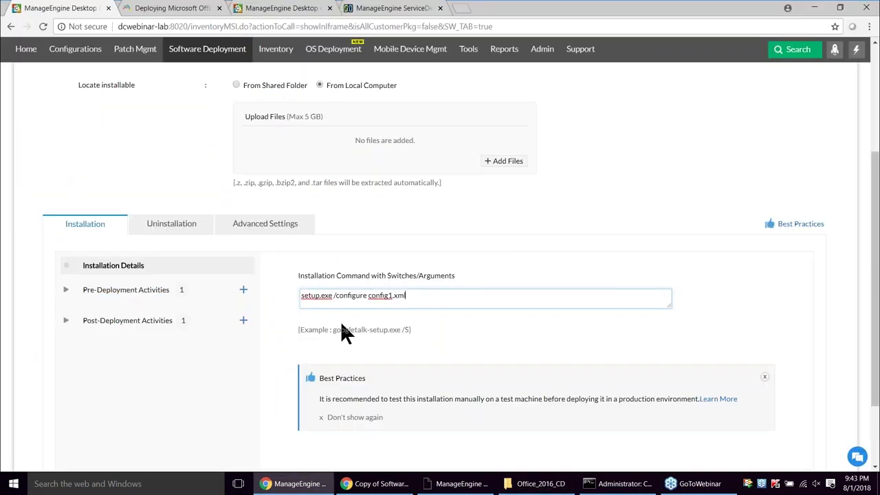
# Step: Look over the package form's installation command, submission options, upload section and package details
pyautogui.click(418, 303)
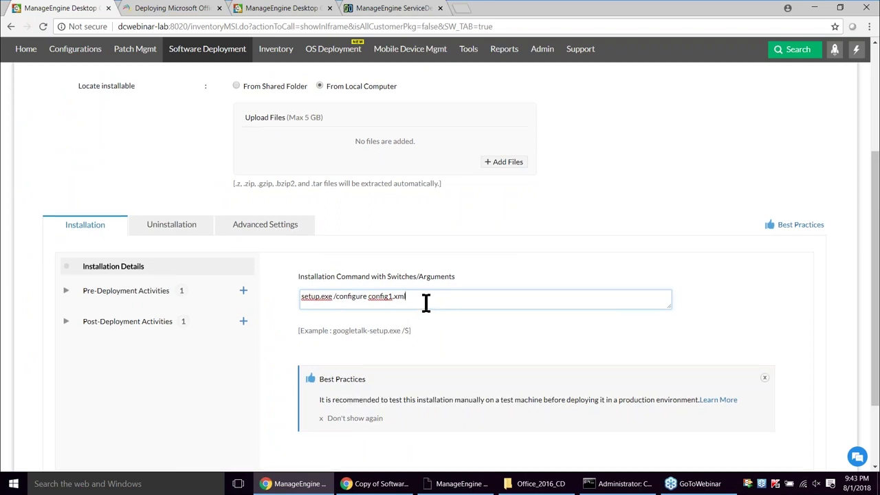
pyautogui.scroll(1, 424, 316)
pyautogui.scroll(-3, 417, 323)
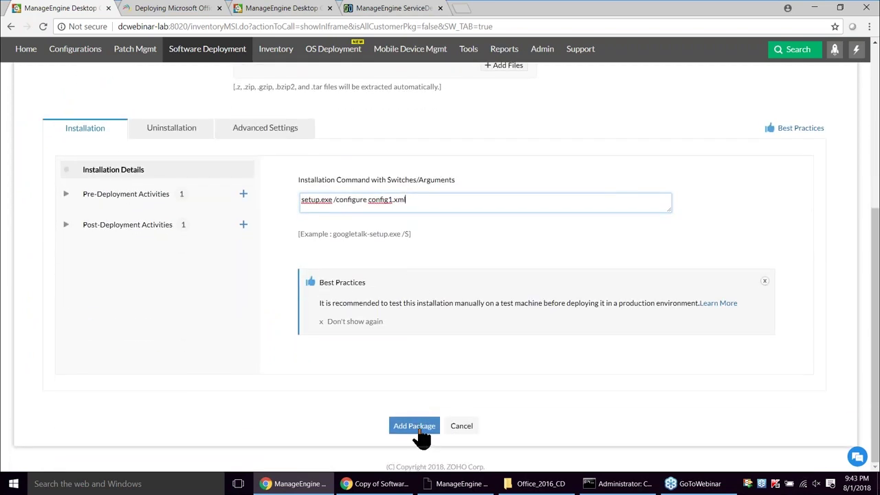
pyautogui.scroll(2, 418, 435)
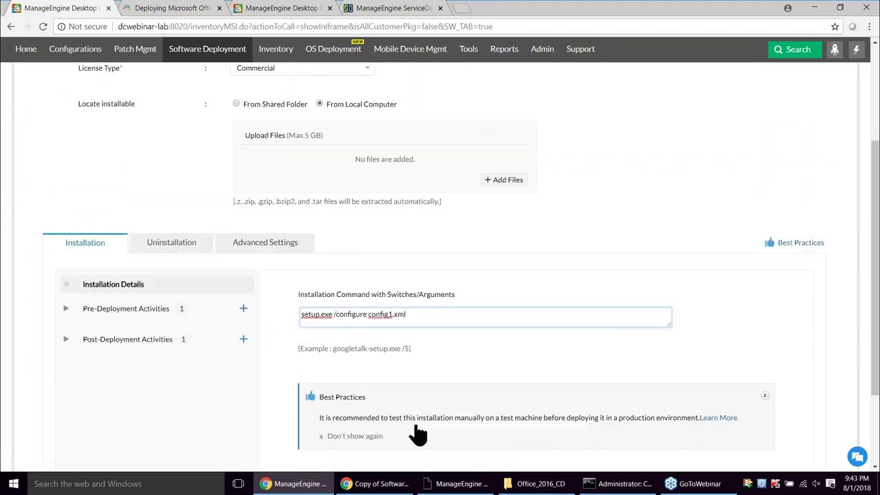
pyautogui.scroll(2, 413, 421)
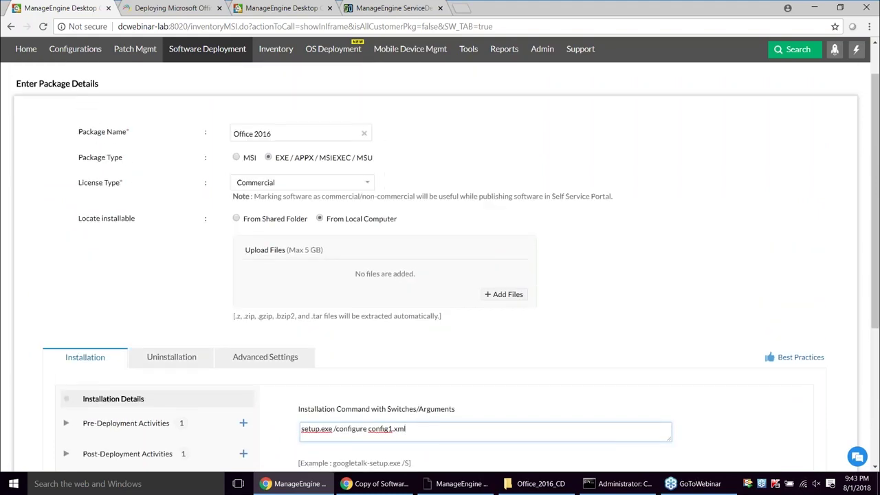
pyautogui.scroll(1, 142, 271)
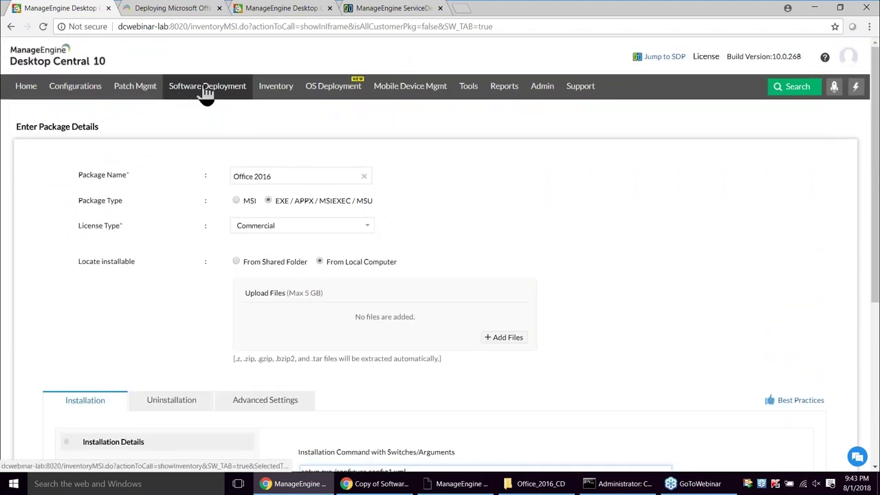
# Step: Leave the unsaved package form and filter the existing software packages by the name "Office 2016"
pyautogui.click(206, 91)
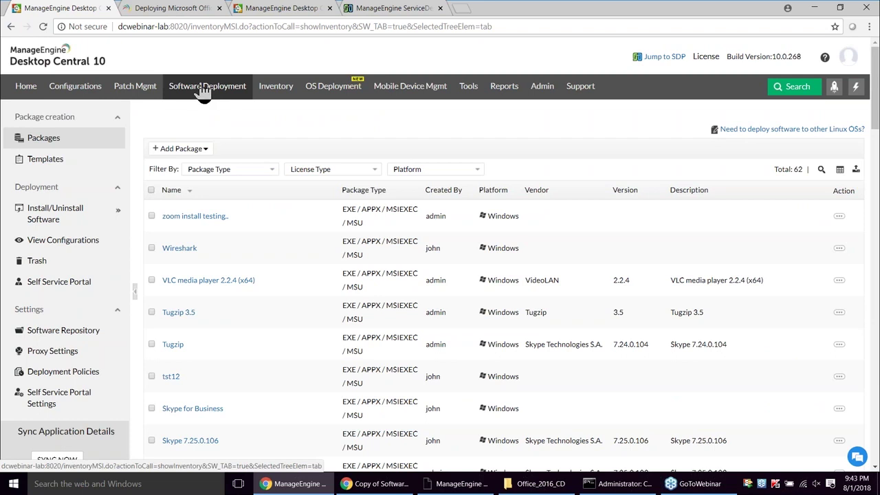
pyautogui.click(39, 143)
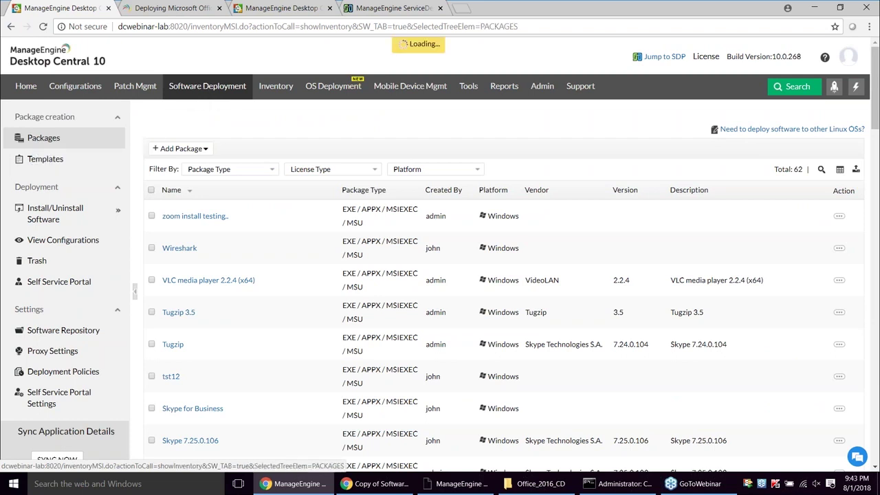
pyautogui.click(821, 170)
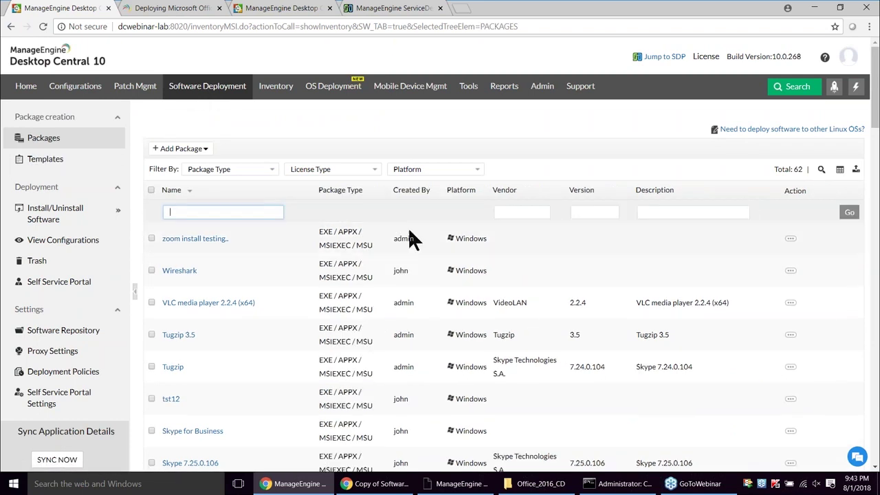
pyautogui.click(224, 212)
pyautogui.press('Down')
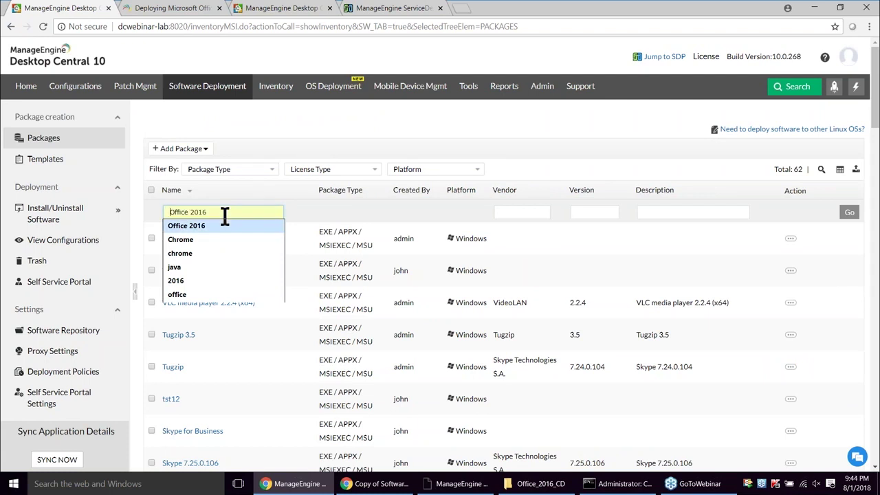
pyautogui.press('Return')
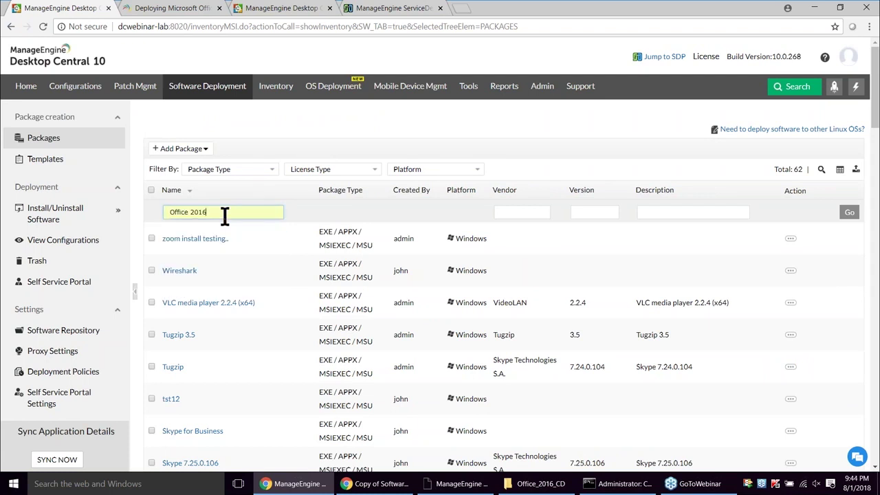
pyautogui.press('Return')
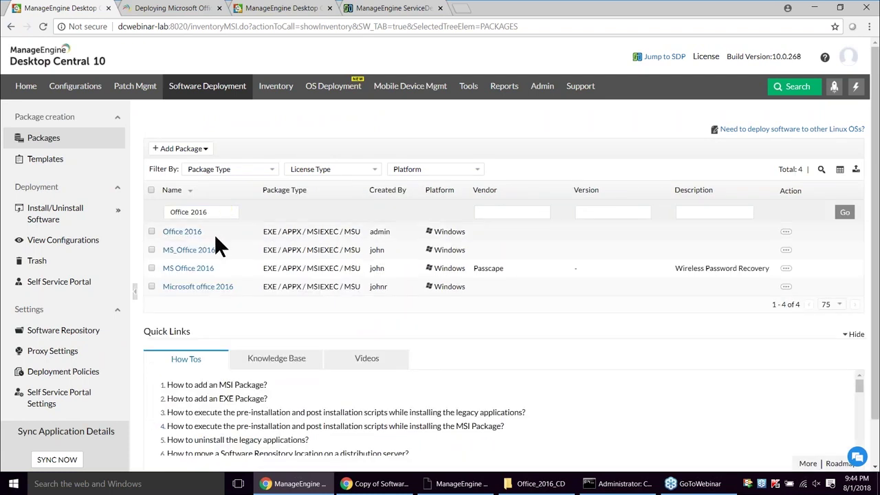
# Step: Start a Windows computer install configuration for the Office 2016 package and look over its package settings
pyautogui.click(151, 231)
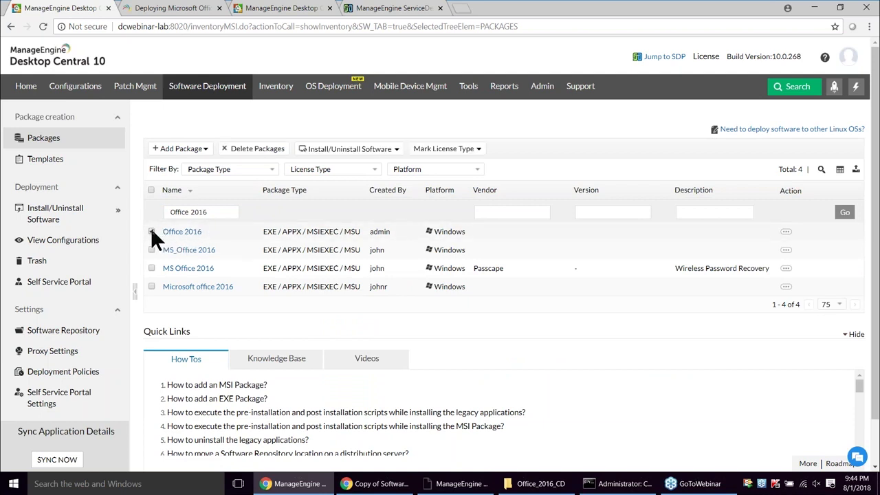
pyautogui.click(373, 156)
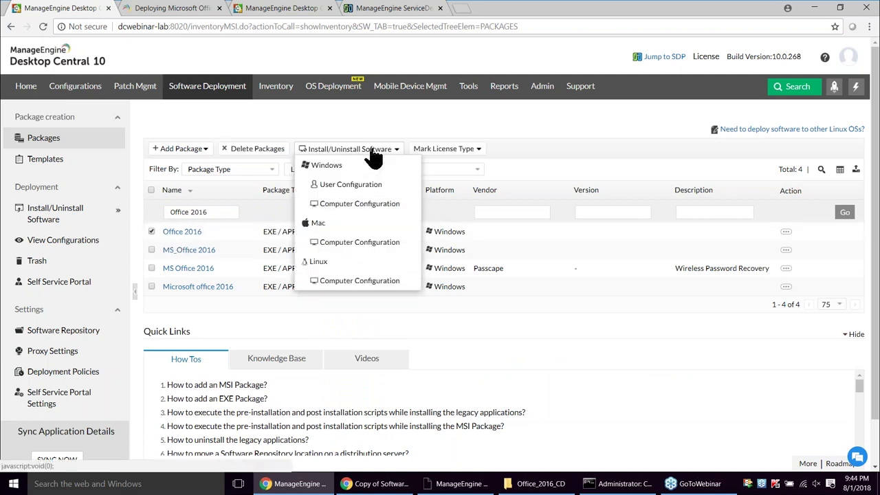
pyautogui.click(373, 207)
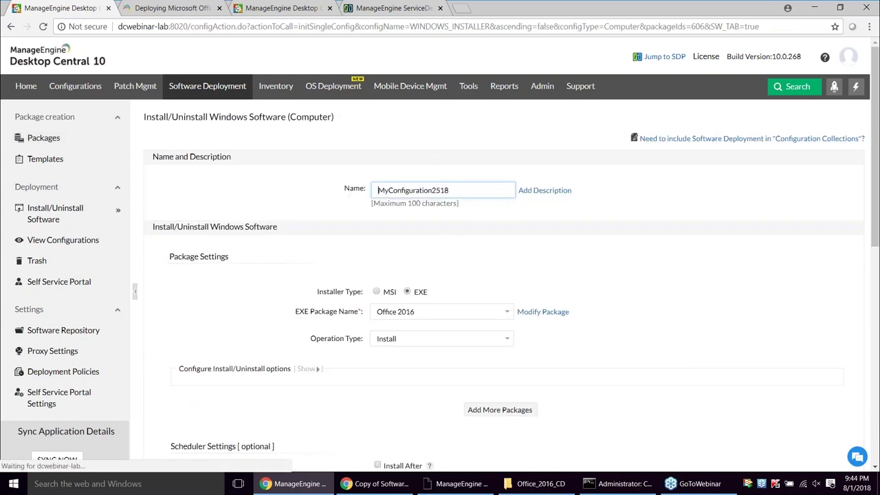
pyautogui.scroll(-1, 216, 353)
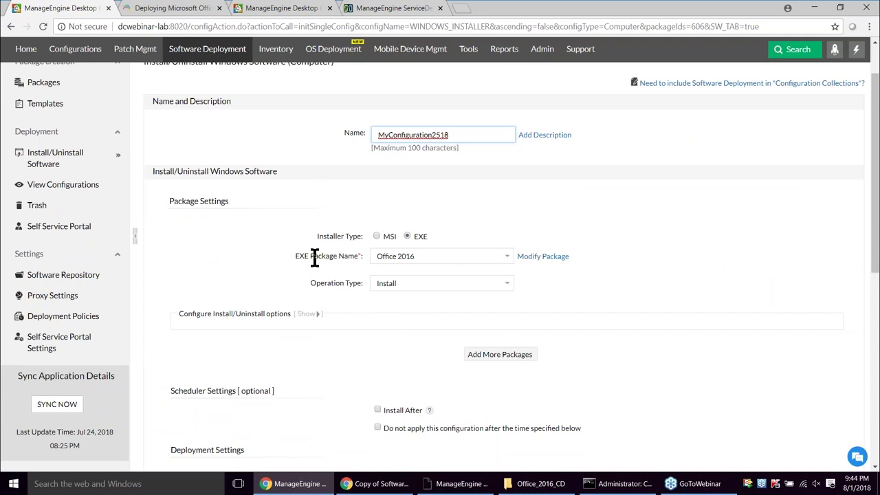
pyautogui.scroll(1, 317, 348)
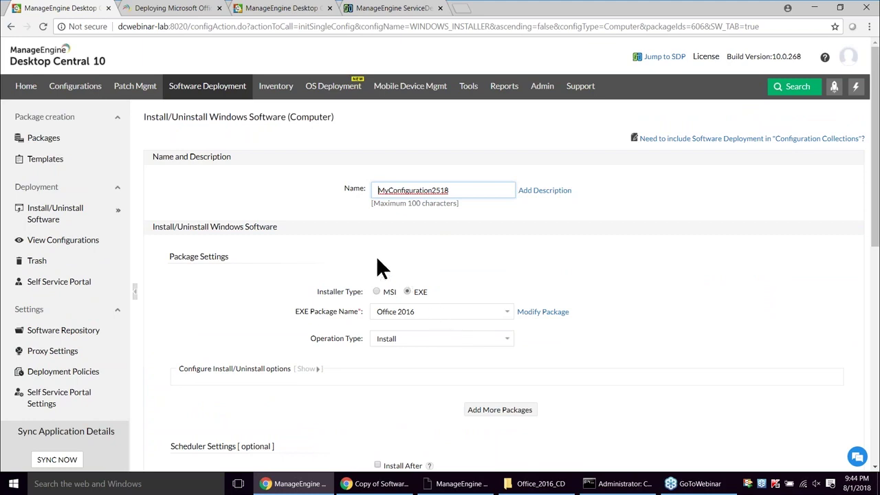
# Step: Open the administration settings in the other Desktop Central browser tab
pyautogui.click(262, 9)
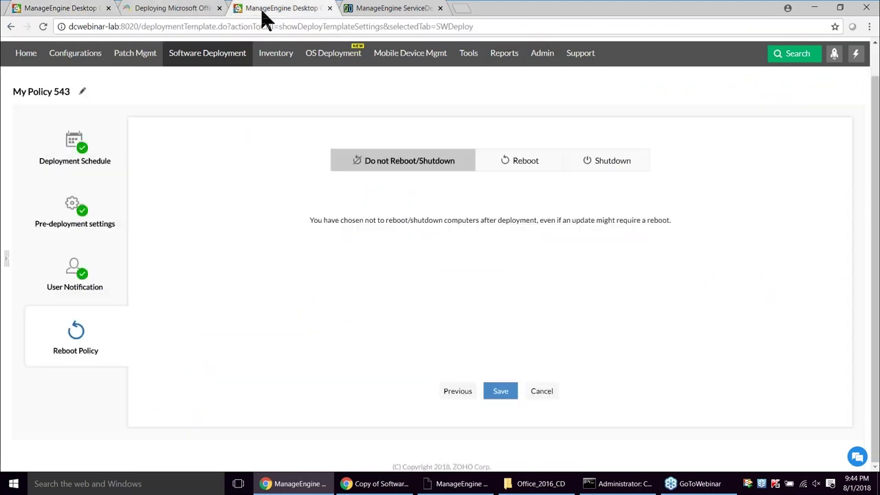
pyautogui.click(542, 53)
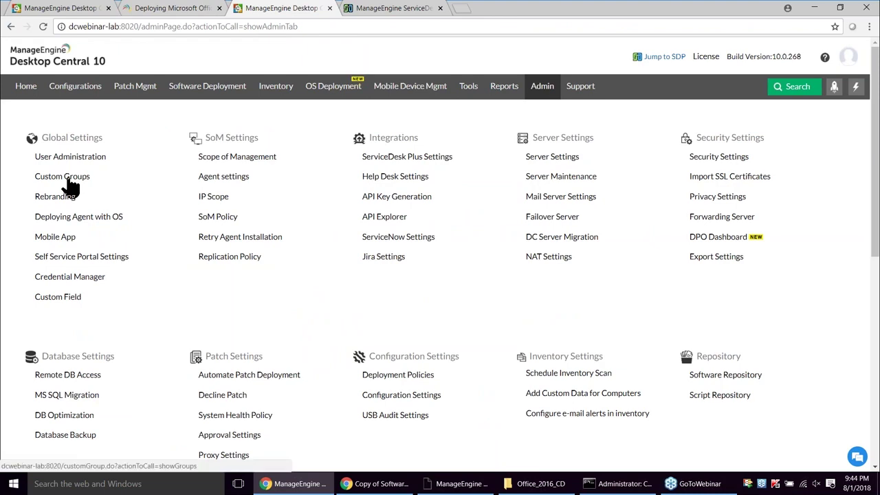
# Step: Start creating a new custom group from the Custom Groups administration page
pyautogui.click(70, 180)
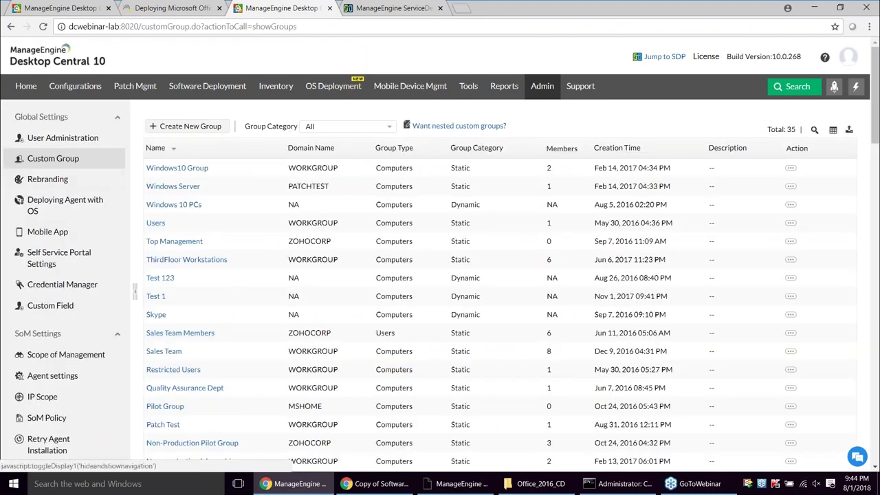
pyautogui.click(209, 131)
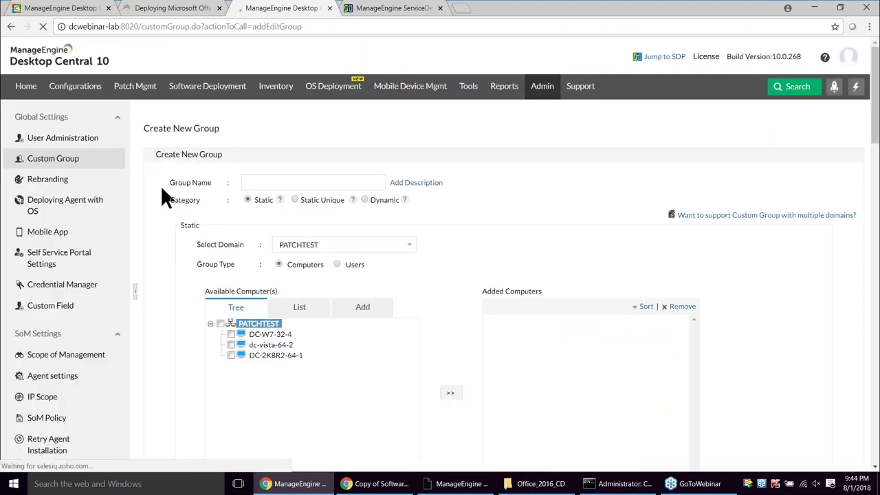
pyautogui.scroll(-1, 173, 239)
pyautogui.scroll(1, 287, 242)
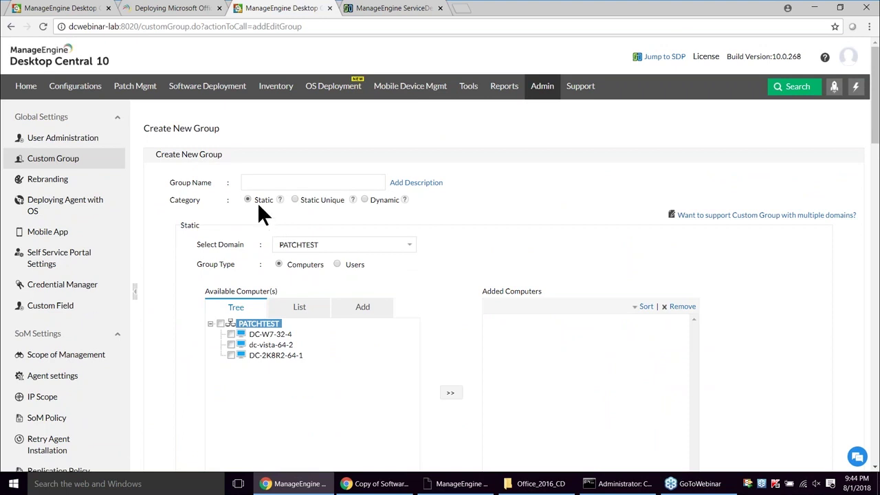
# Step: Try the Dynamic category with the criterion Operating System equal to Microsoft Windows Server 2003
pyautogui.moveTo(257, 200); pyautogui.dragTo(333, 203)
pyautogui.click(394, 216)
pyautogui.moveTo(300, 200); pyautogui.dragTo(347, 204)
pyautogui.click(365, 199)
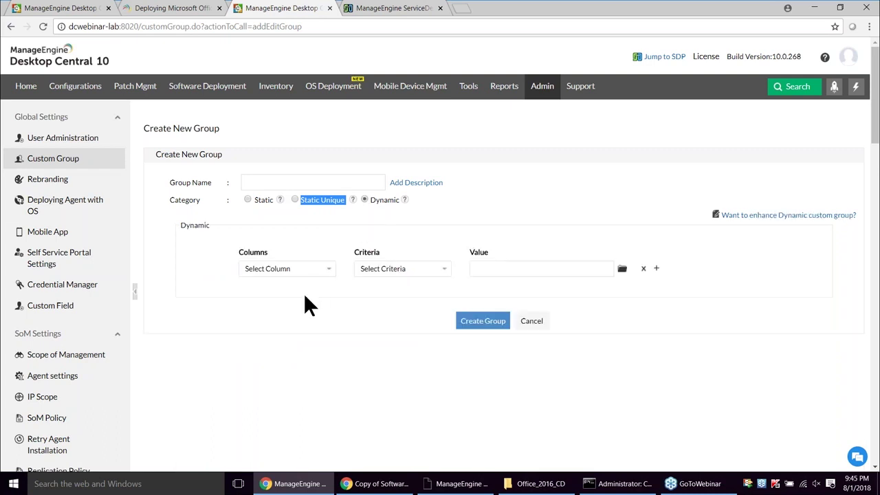
pyautogui.scroll(-1, 306, 292)
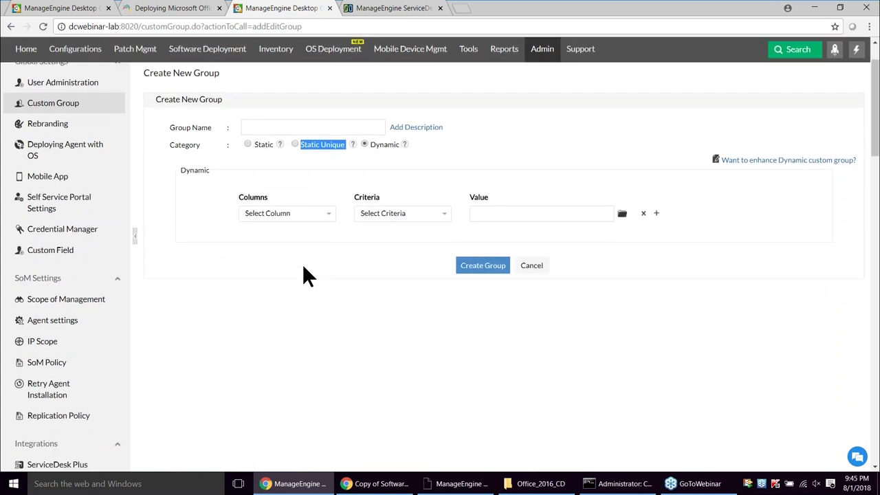
pyautogui.click(320, 217)
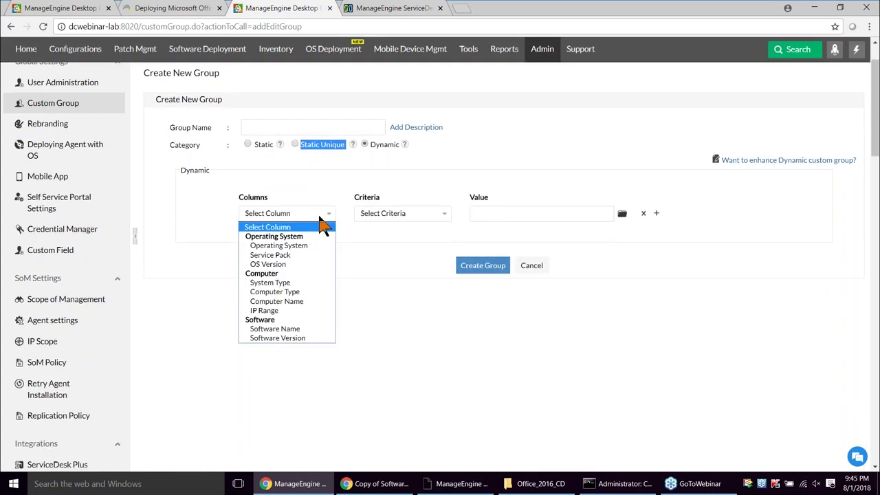
pyautogui.click(313, 245)
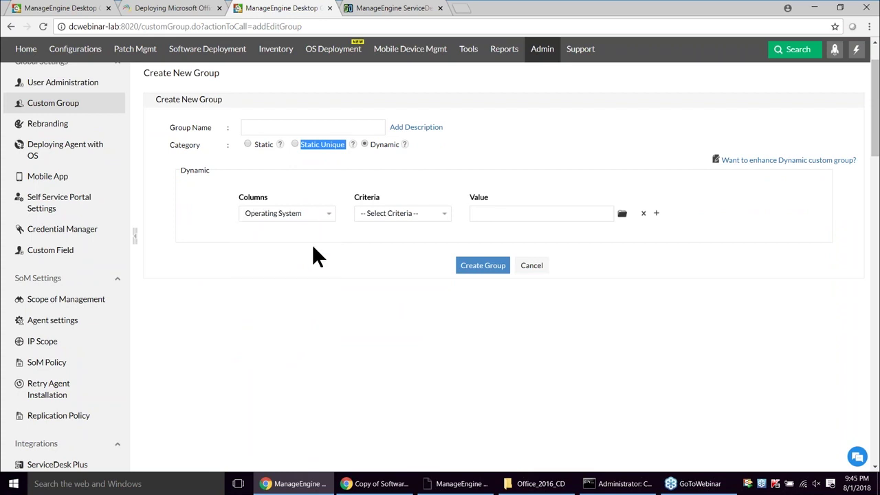
pyautogui.click(435, 216)
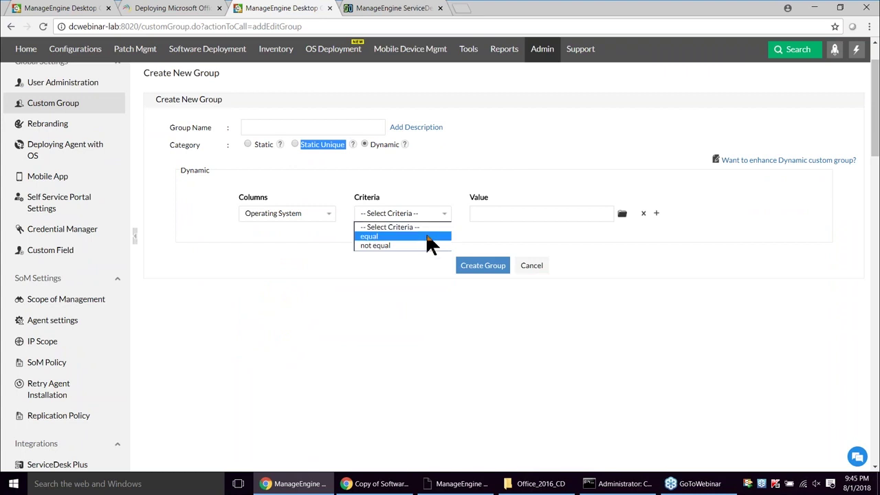
pyautogui.click(426, 236)
pyautogui.click(622, 215)
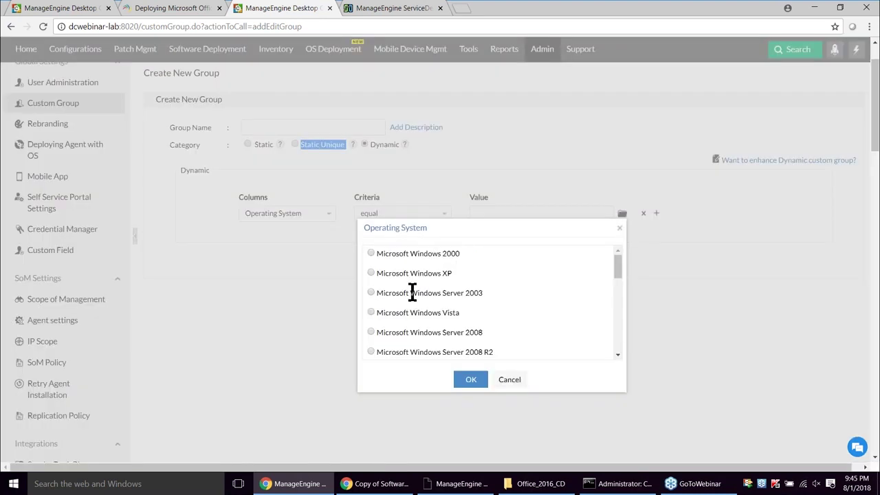
pyautogui.click(371, 293)
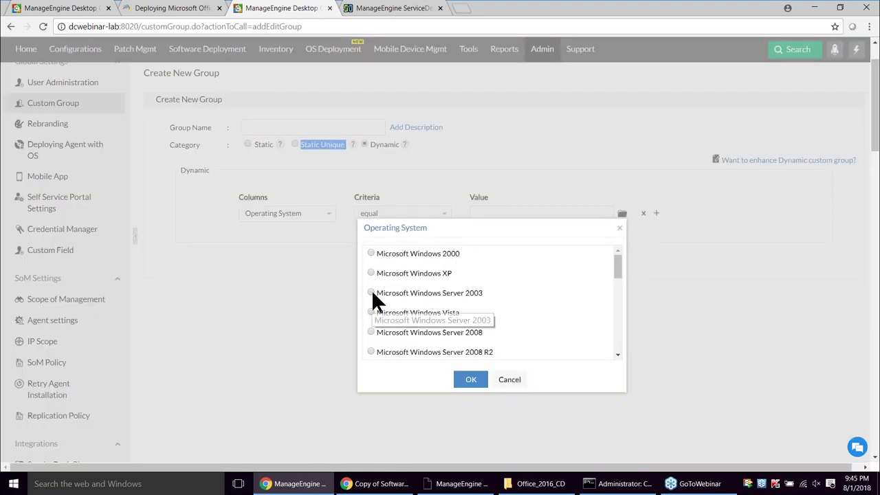
pyautogui.click(472, 382)
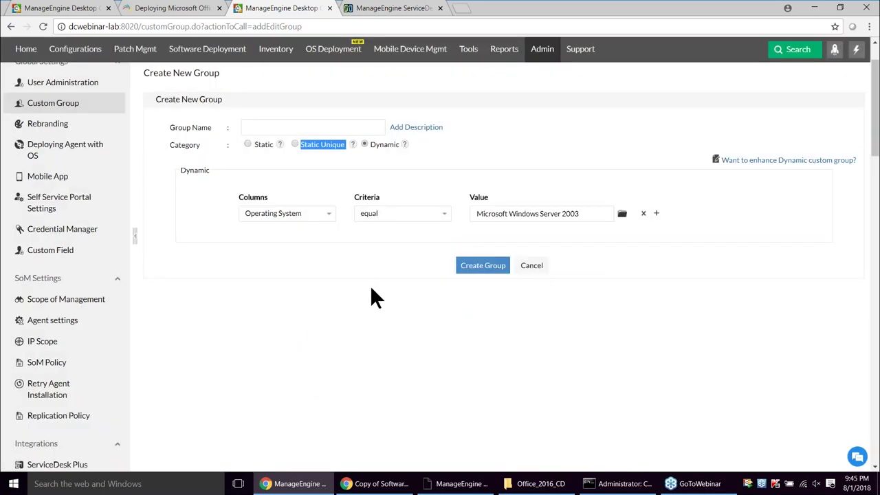
# Step: Set the group's category to Static and select all computers under the PATCHTEST domain
pyautogui.scroll(2, 342, 371)
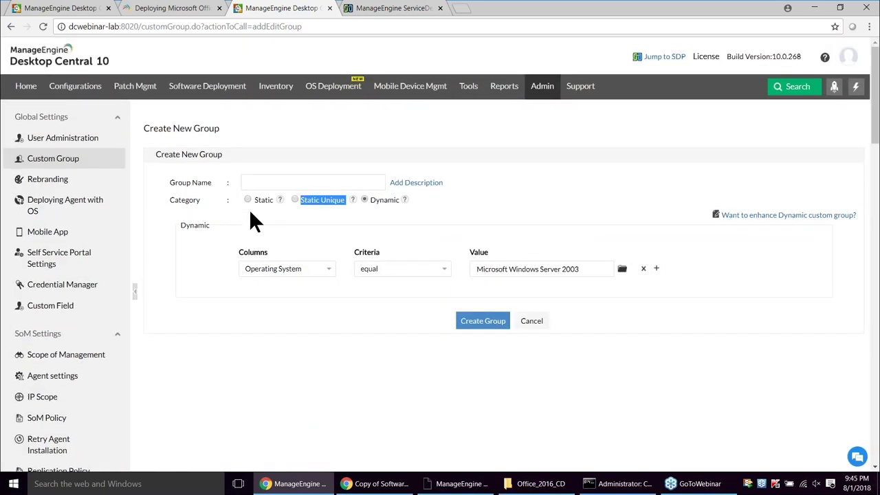
pyautogui.click(248, 199)
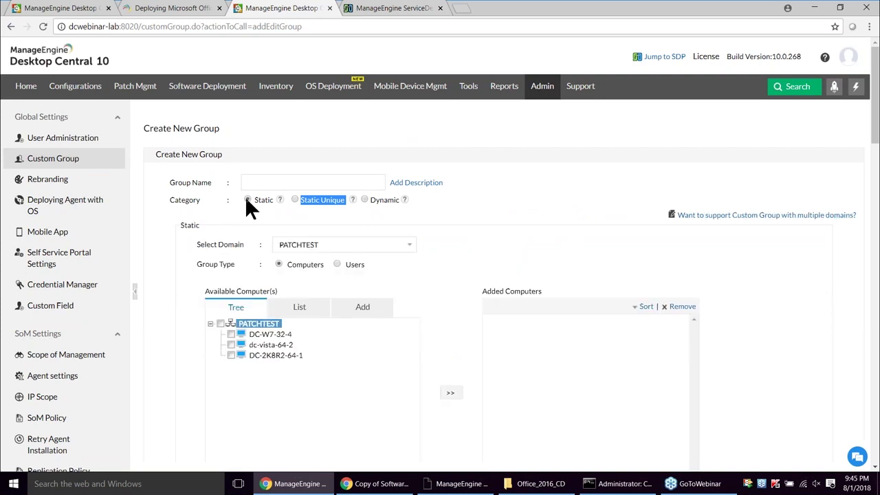
pyautogui.click(231, 334)
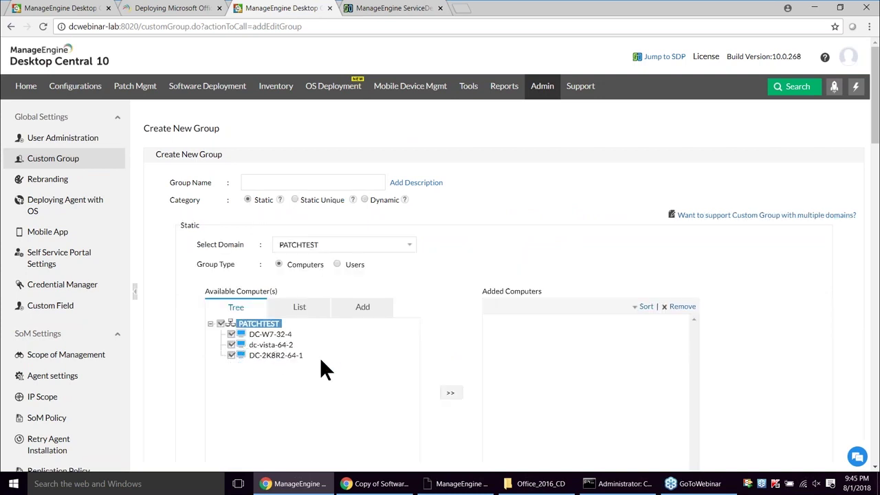
pyautogui.scroll(-2, 318, 344)
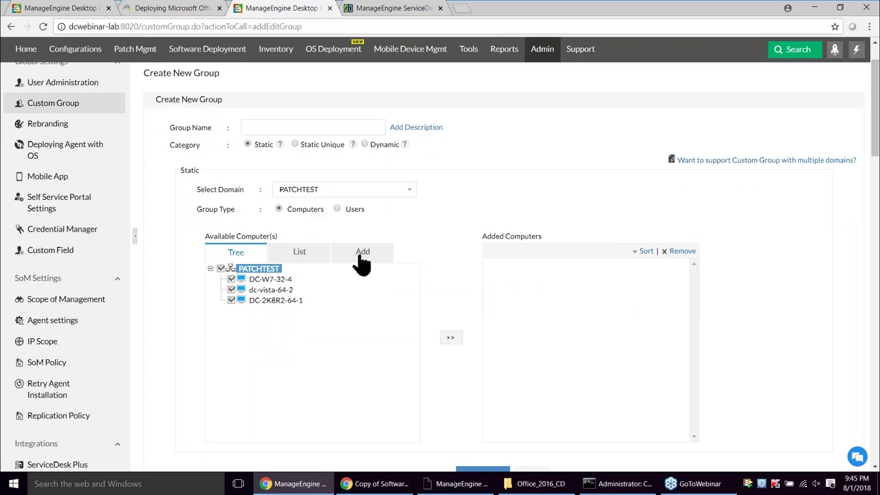
# Step: Enter "sales" as the name of the new static group
pyautogui.click(282, 127)
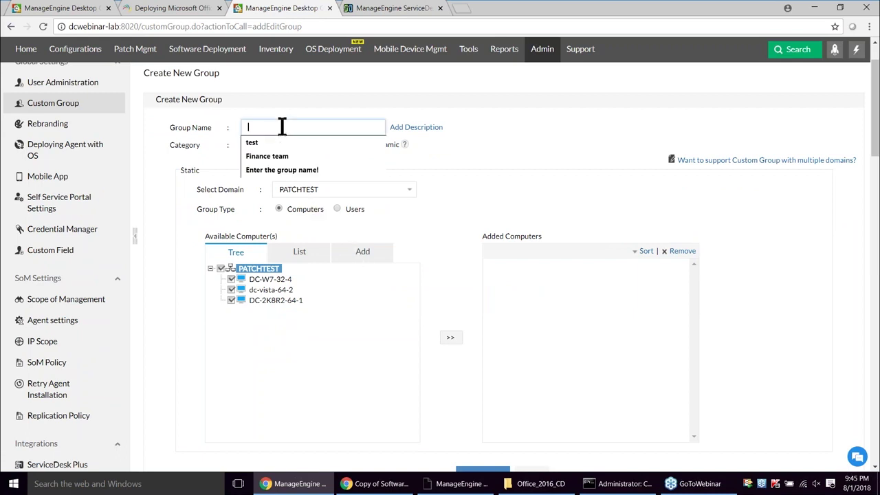
pyautogui.write('sa')
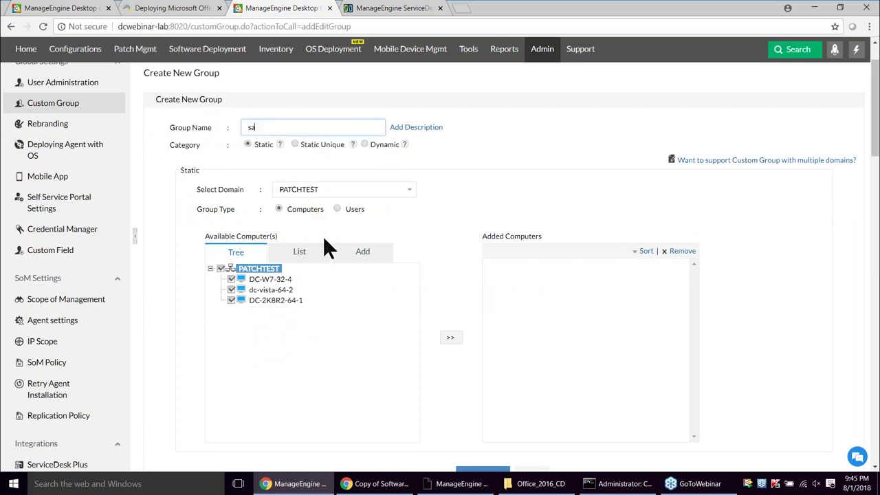
pyautogui.write('led')
pyautogui.press('BackSpace')
pyautogui.write('s')
pyautogui.scroll(-1, 449, 388)
# Step: Return to the Office 2016 install configuration and apply the deployment policy "Deployment task"
pyautogui.click(77, 8)
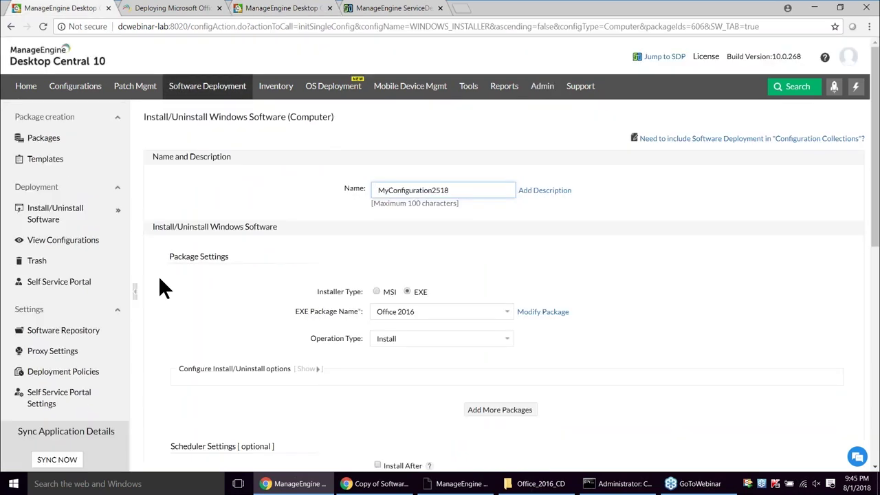
pyautogui.scroll(-1, 470, 354)
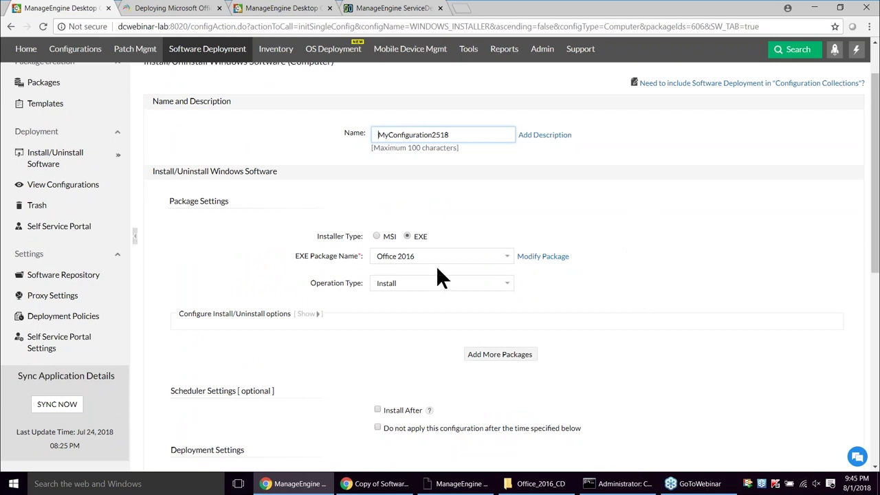
pyautogui.scroll(-1, 598, 254)
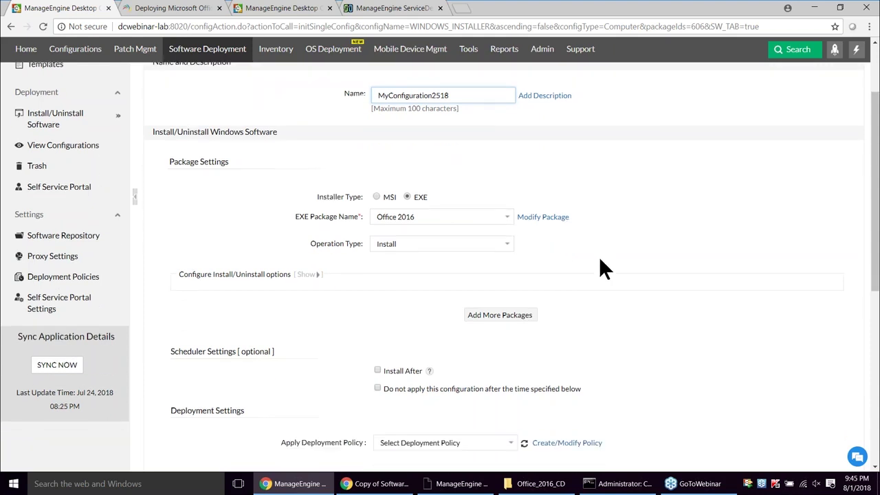
pyautogui.scroll(-1, 348, 247)
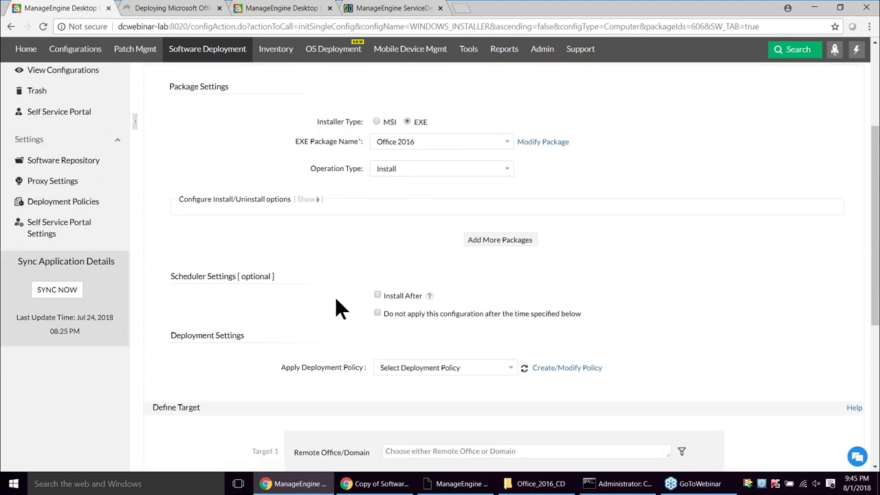
pyautogui.scroll(-2, 341, 294)
pyautogui.click(433, 254)
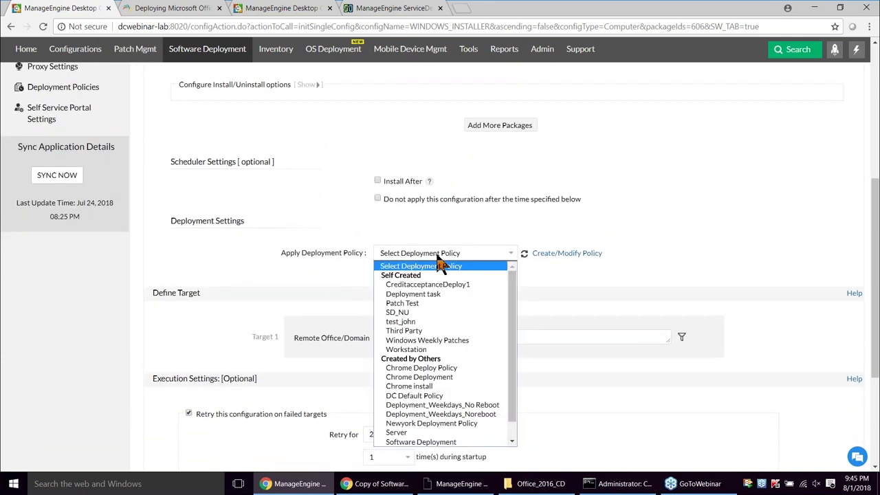
pyautogui.click(441, 292)
# Step: Define the deployment target by selecting all remote offices
pyautogui.scroll(-1, 323, 278)
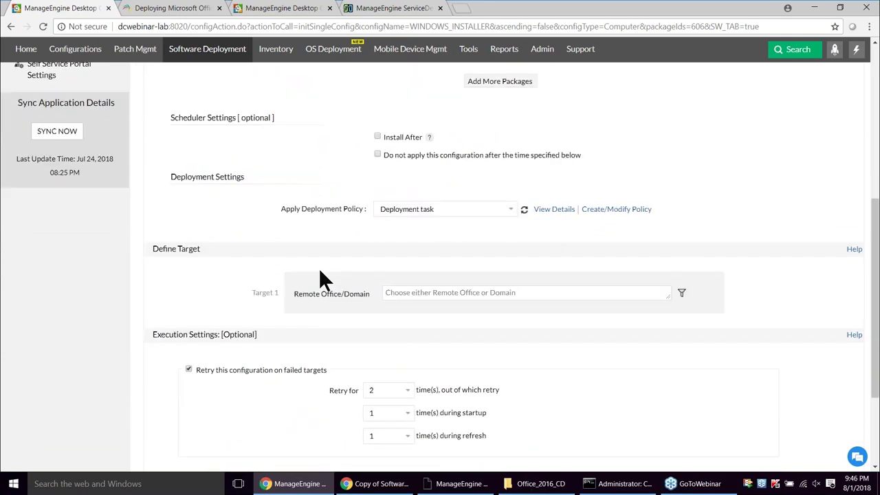
pyautogui.scroll(-1, 323, 279)
pyautogui.click(487, 223)
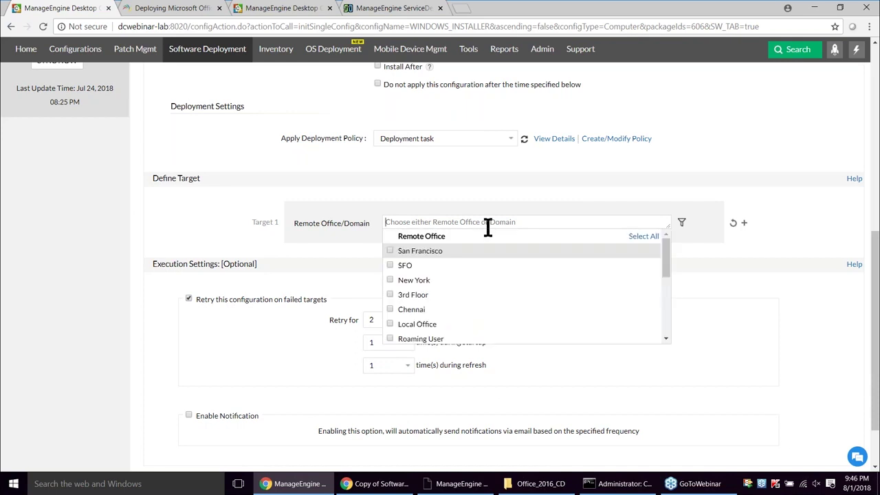
pyautogui.click(646, 236)
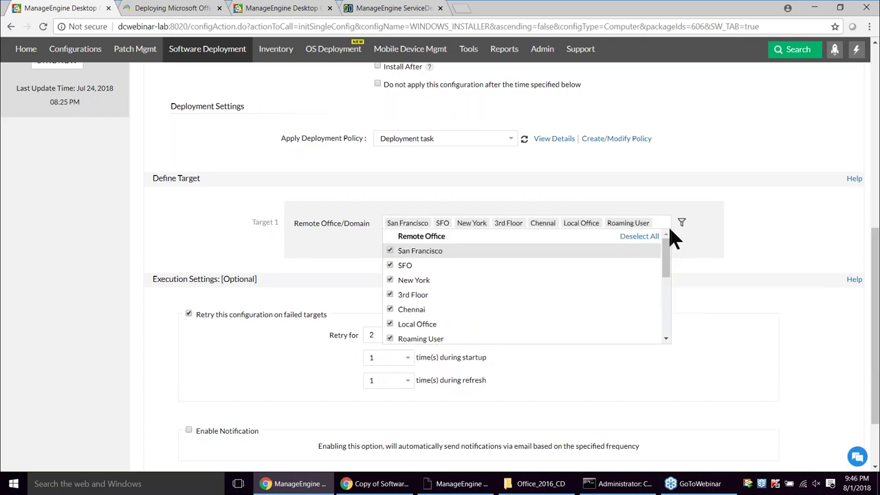
# Step: Filter the target computers by Custom Group and choose the Sales Team group
pyautogui.click(681, 223)
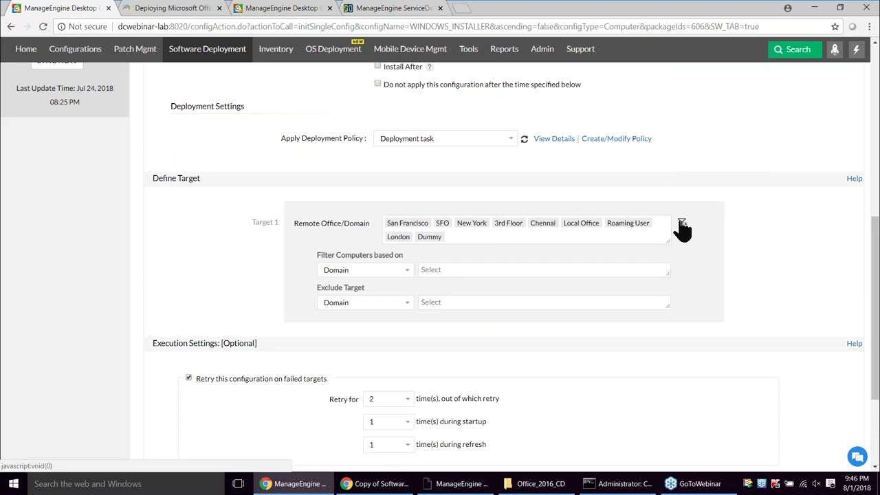
pyautogui.click(382, 270)
pyautogui.click(375, 328)
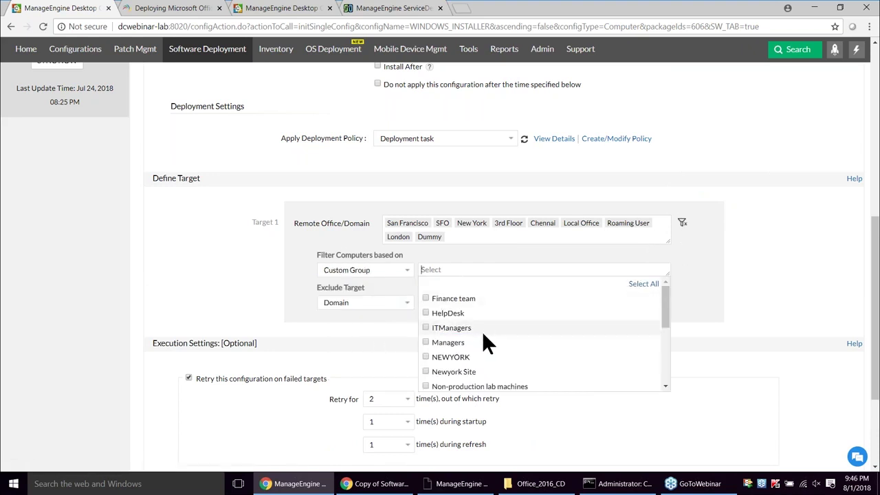
pyautogui.scroll(-3, 482, 332)
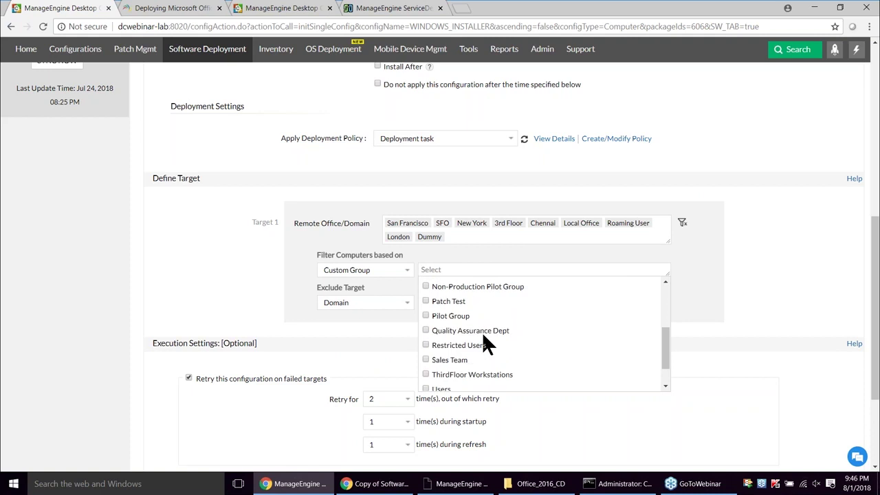
pyautogui.click(426, 361)
pyautogui.click(234, 268)
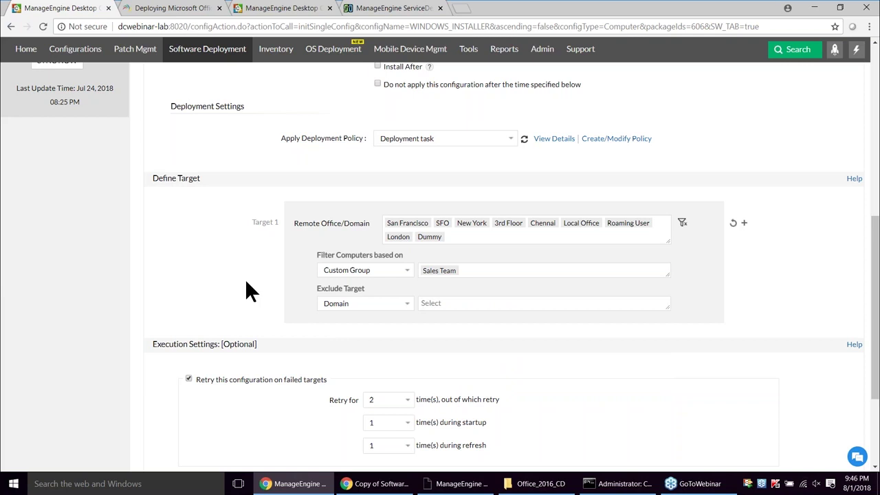
# Step: Review the configuration's package, deployment policy, target and execution settings, including the available deploy options
pyautogui.scroll(-3, 243, 283)
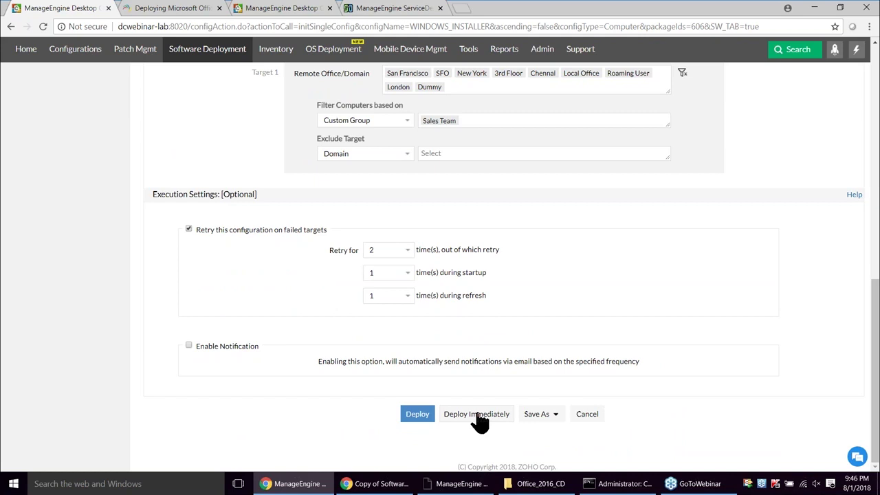
pyautogui.scroll(2, 479, 420)
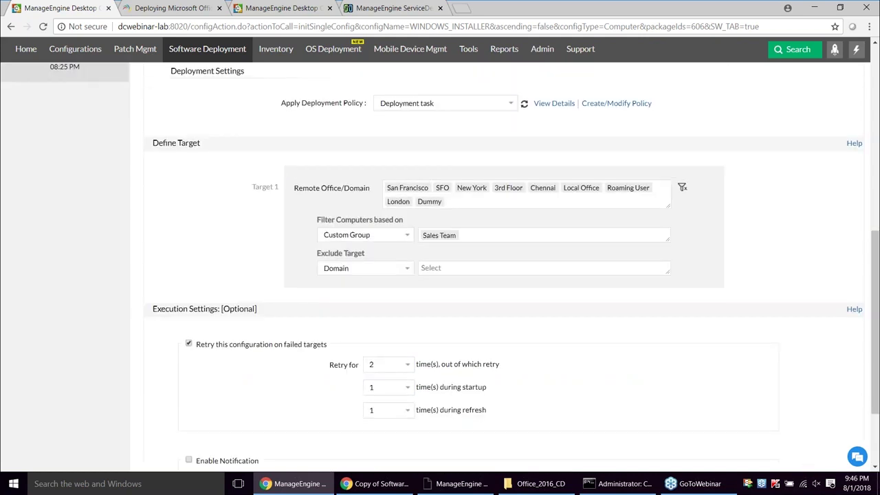
pyautogui.scroll(6, 440, 267)
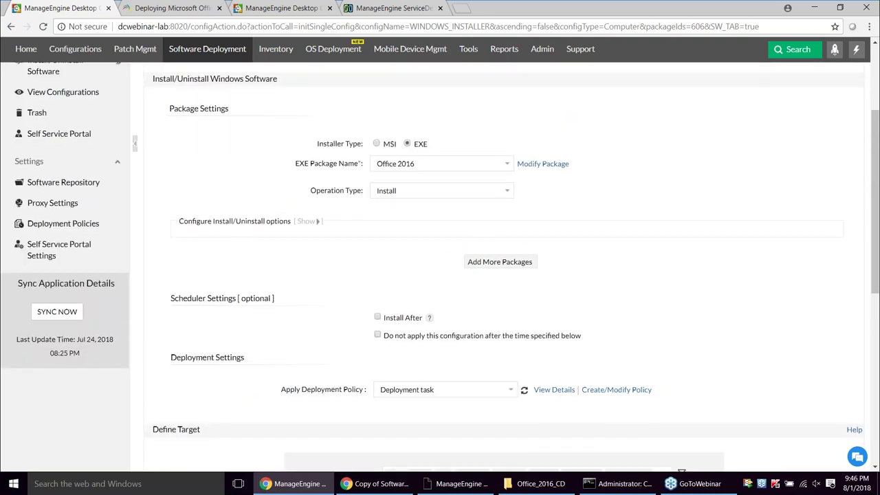
pyautogui.scroll(-3, 436, 322)
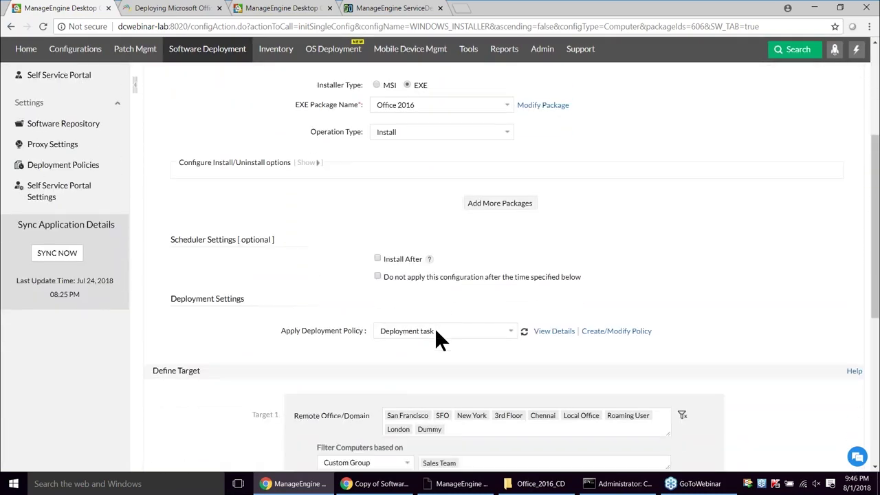
pyautogui.scroll(-2, 468, 391)
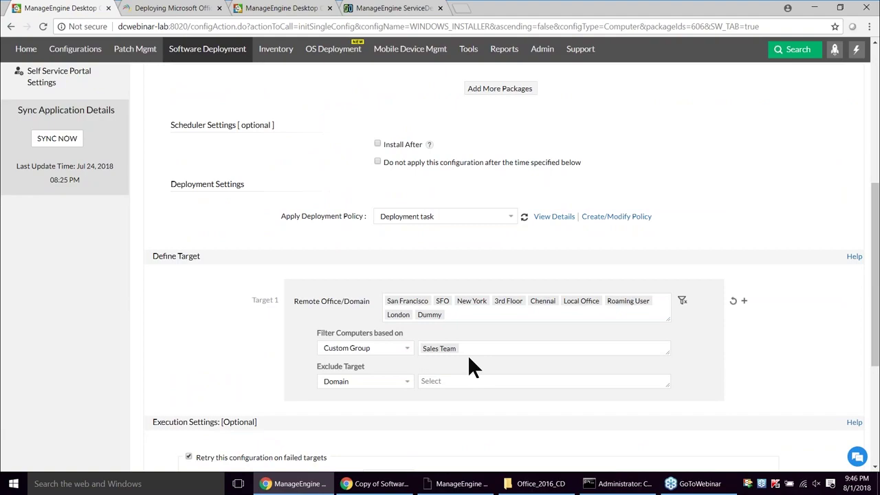
# Step: Switch to the presentation at the slide on deploying MS Office 2016 to the Sales Department
pyautogui.hotkey('alt', 'Tab')
pyautogui.hotkey('alt', 'Tab')
pyautogui.hotkey('alt', 'Tab')
pyautogui.hotkey('alt', 'Tab')
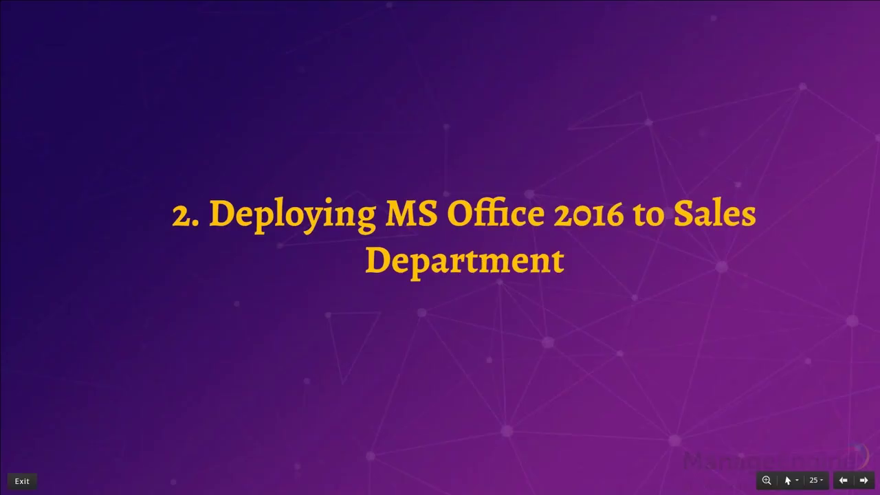
# Step: Switch from the presentation to Desktop Central and open the Self Service Portal's list of groups with published packages
pyautogui.press('Right')
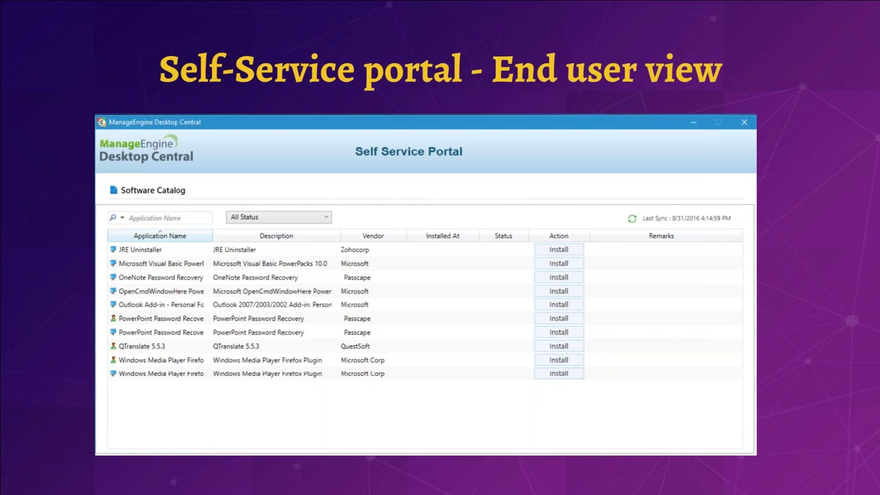
pyautogui.hotkey('alt', 'Tab')
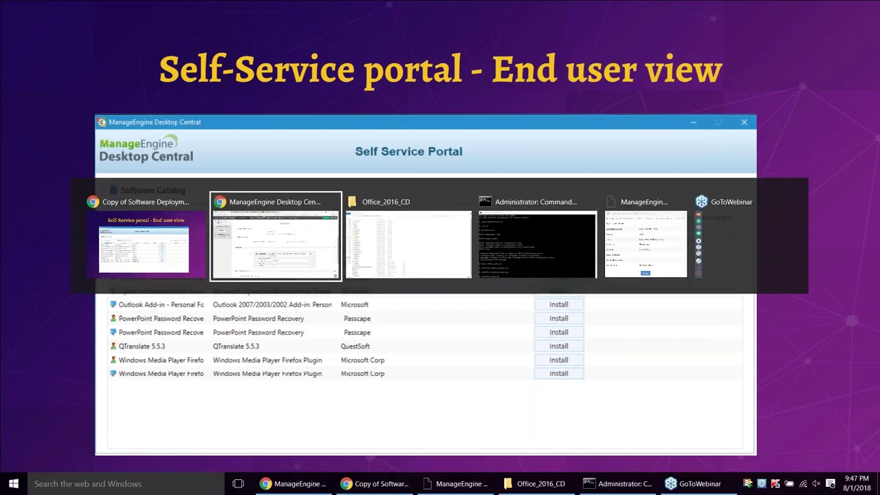
pyautogui.scroll(5, 356, 304)
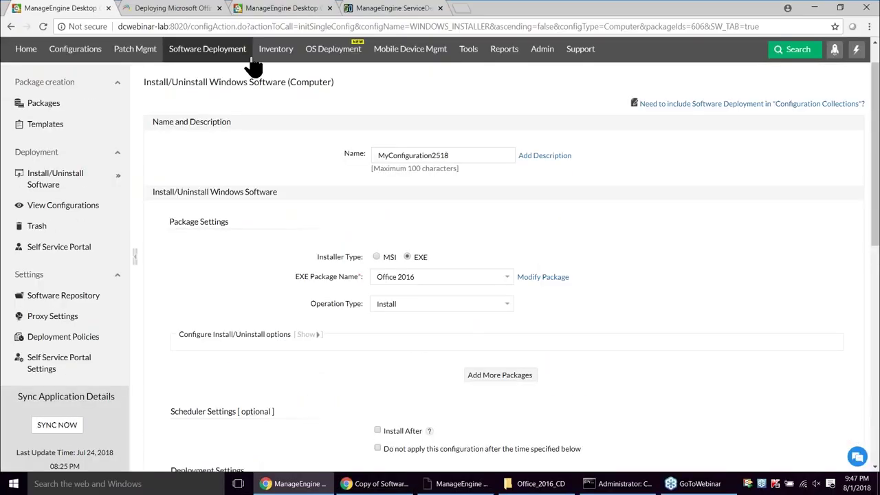
pyautogui.scroll(1, 65, 316)
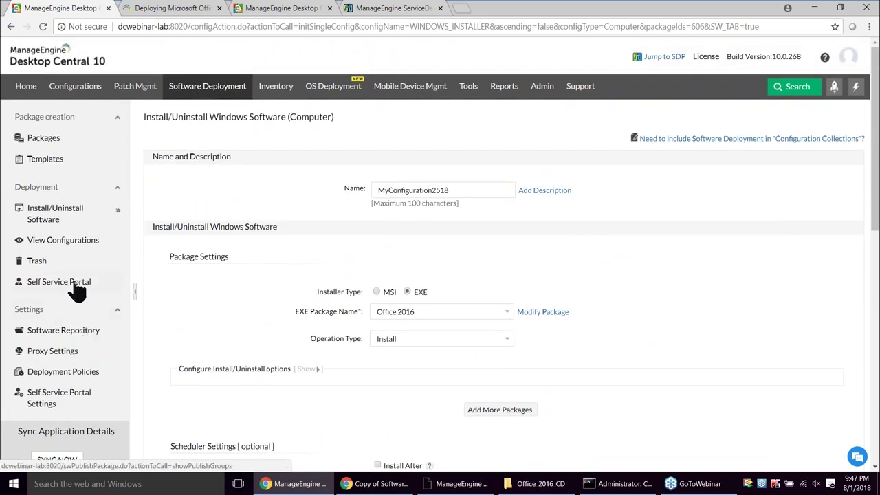
pyautogui.click(69, 282)
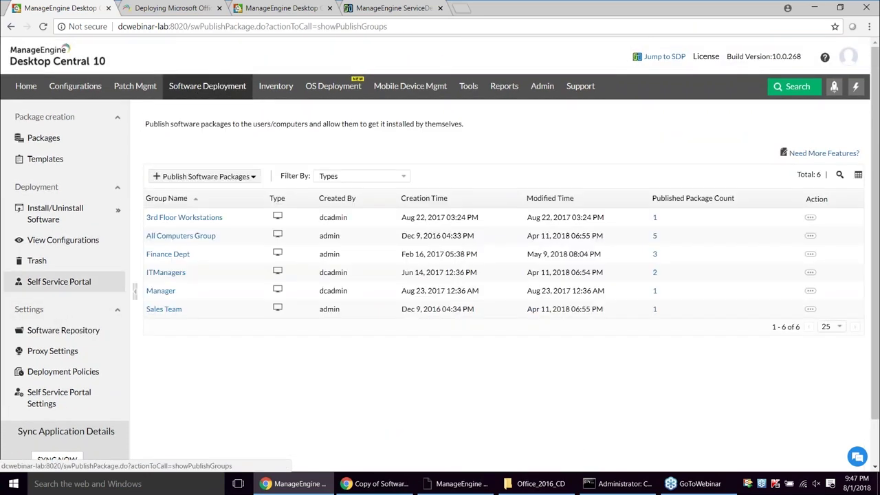
pyautogui.scroll(-1, 248, 360)
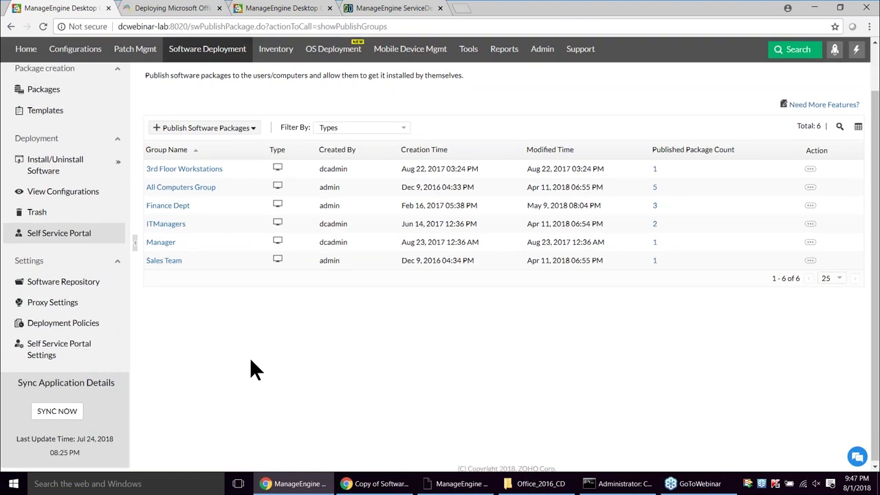
# Step: Start publishing Windows software packages for the Finance team custom group
pyautogui.click(236, 132)
pyautogui.click(220, 165)
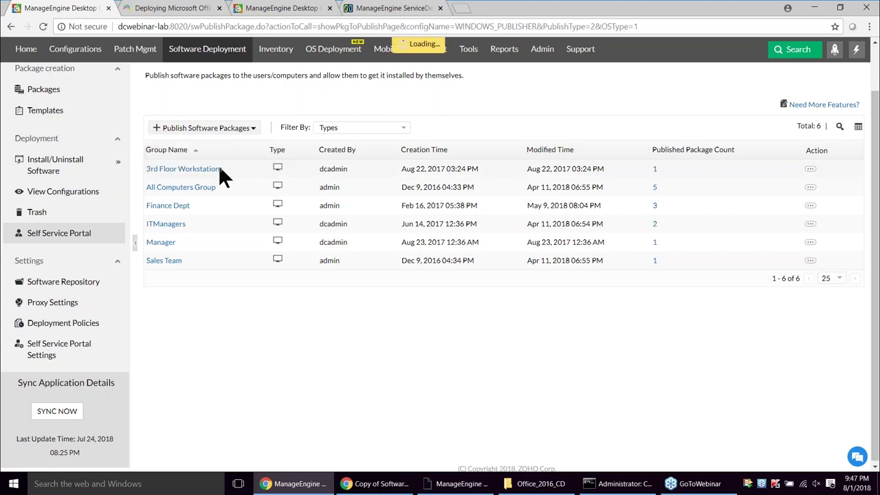
pyautogui.click(565, 149)
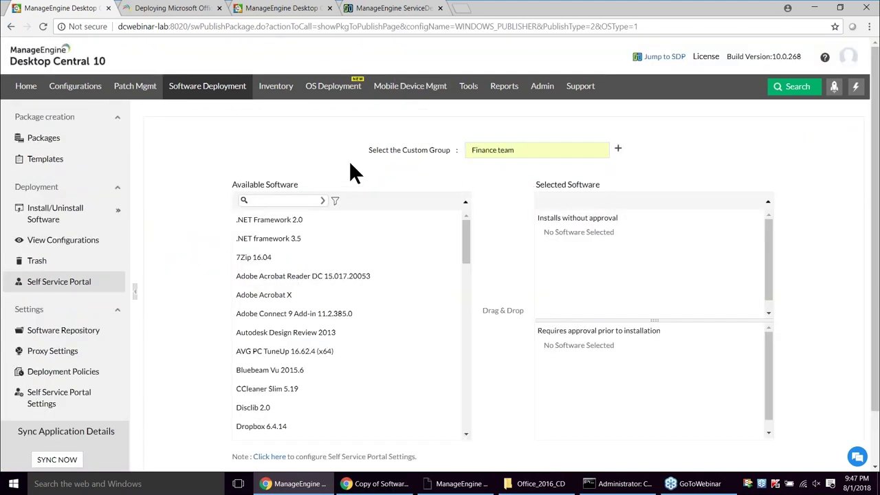
# Step: Add .NET framework 3.5, Adobe Acrobat Reader DC 15.017.20053 and Adobe Connect 9 Add-in 11.2.385.0 to the software that installs without approval
pyautogui.scroll(-1, 352, 173)
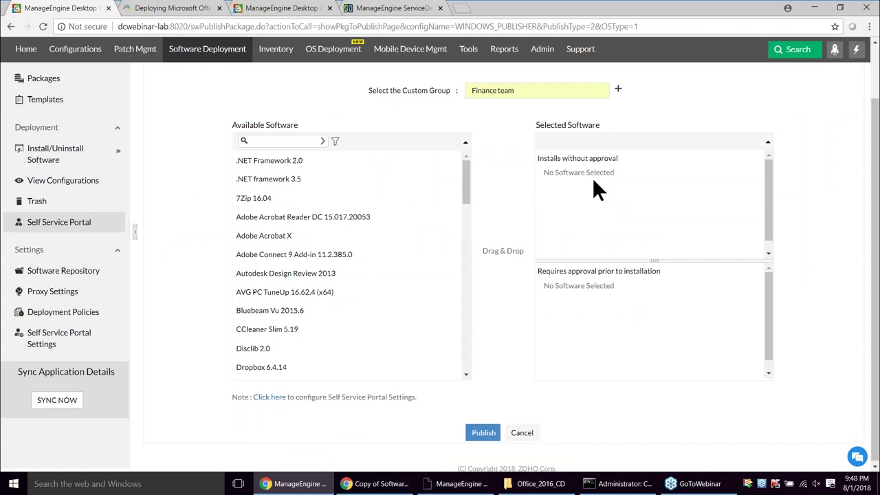
pyautogui.moveTo(268, 183); pyautogui.dragTo(474, 191)
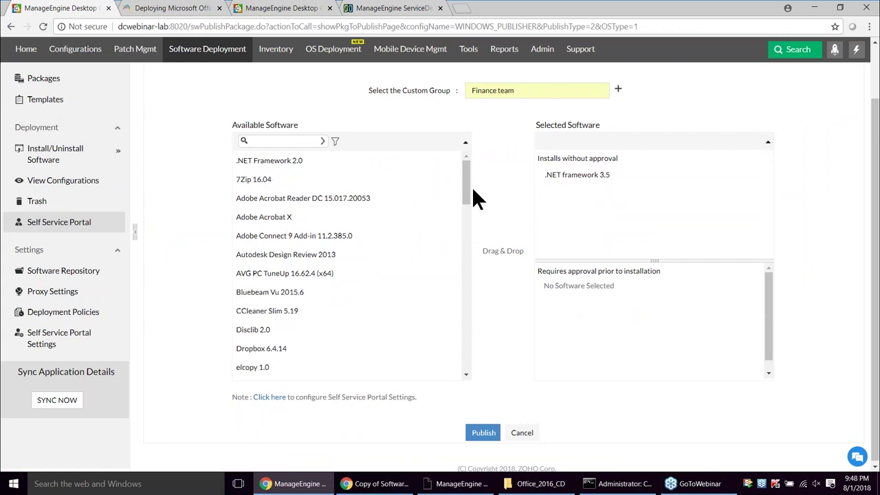
pyautogui.moveTo(278, 202); pyautogui.dragTo(543, 199)
pyautogui.moveTo(261, 217); pyautogui.dragTo(562, 245)
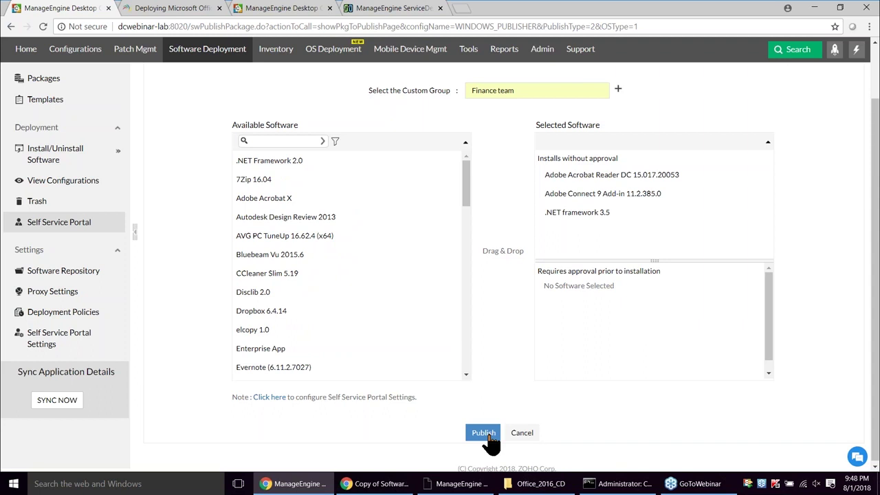
# Step: Switch to the presentation and view the slides on the end user's access to the Self Service Portal
pyautogui.hotkey('alt', 'Tab')
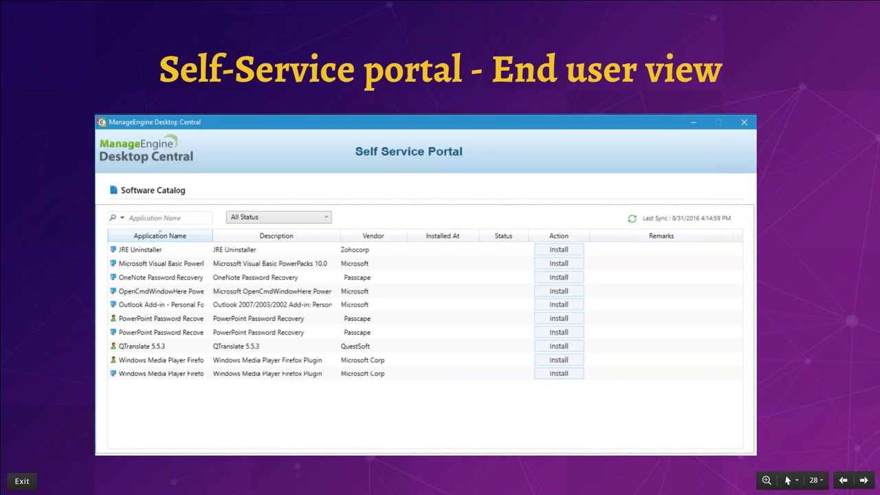
pyautogui.press('Left')
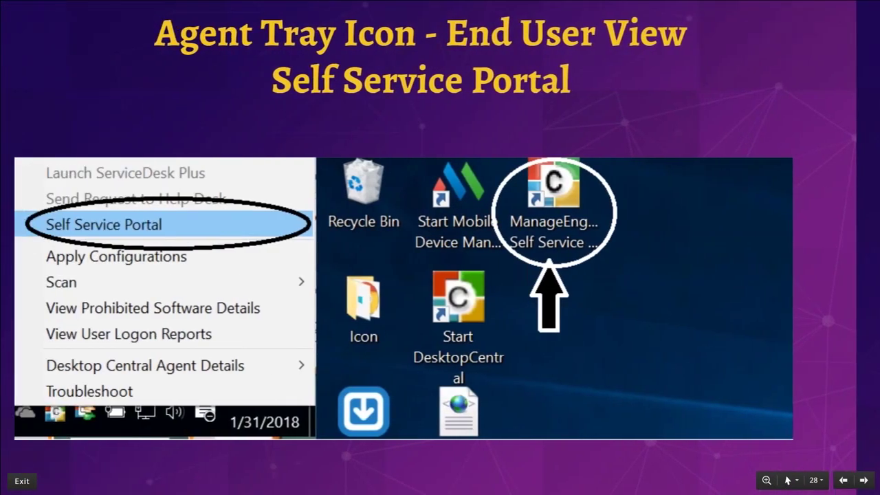
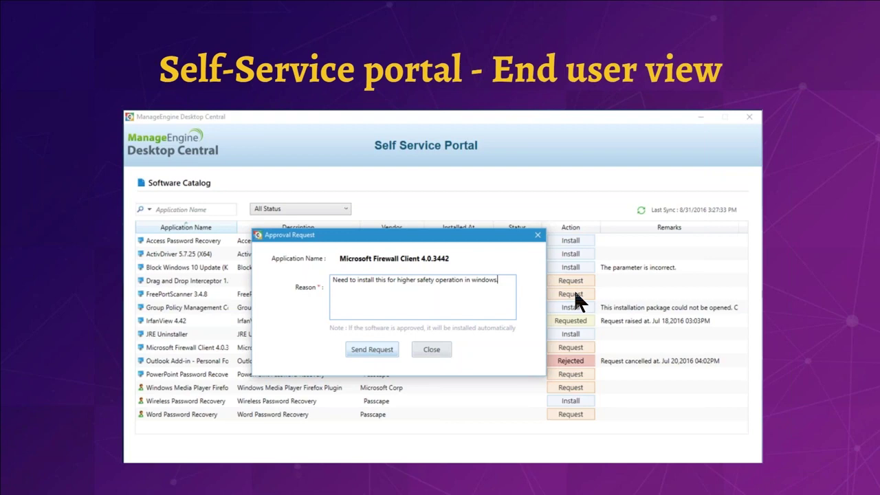
# Step: Open the pending Microsoft Office 2016 software approval request in ServiceDesk Plus and try the Approve and Reject statuses
pyautogui.hotkey('alt', 'Tab')
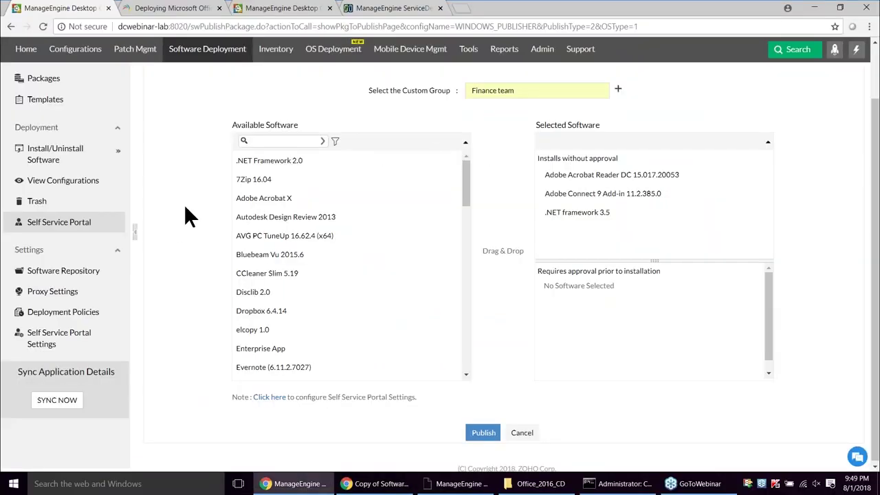
pyautogui.click(392, 8)
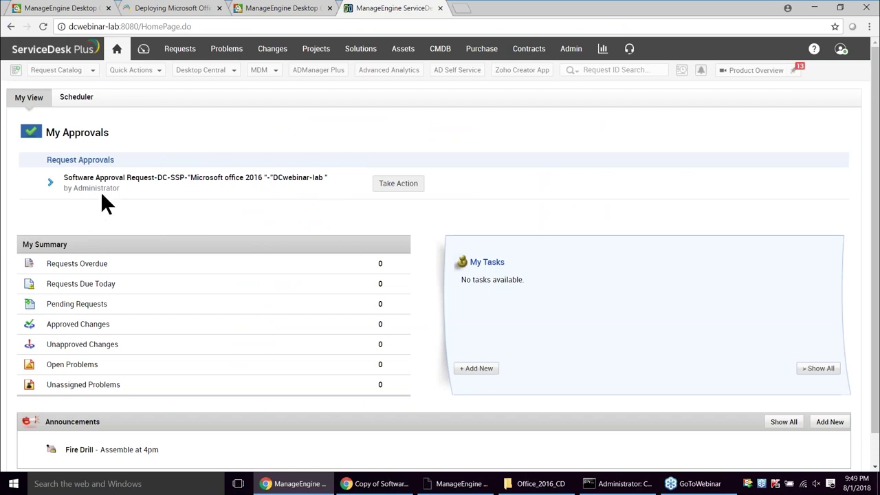
pyautogui.click(396, 185)
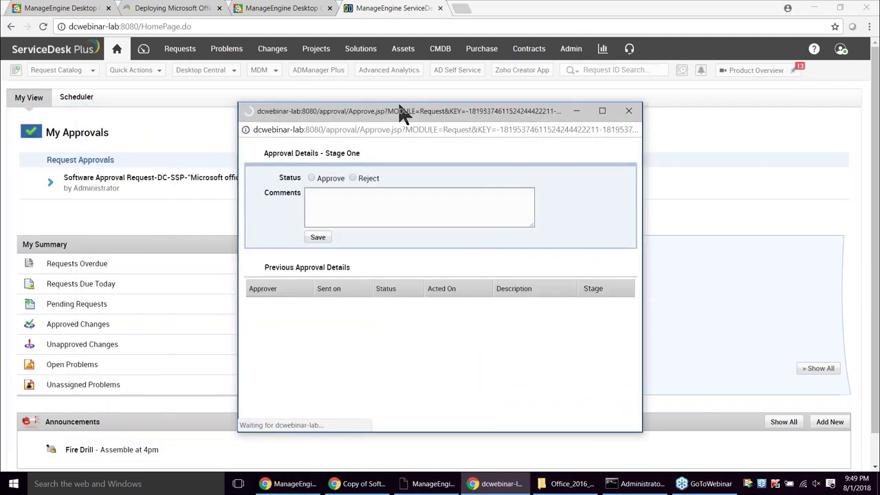
pyautogui.click(363, 162)
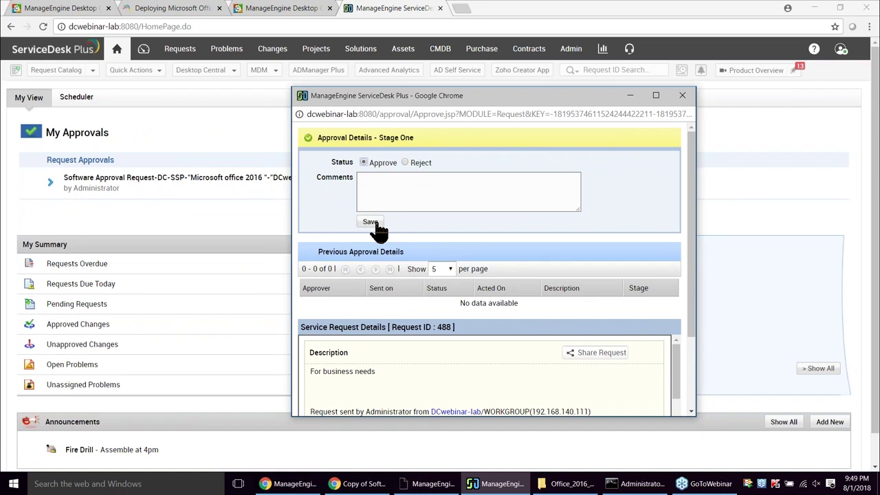
pyautogui.click(405, 162)
# Step: Switch to the presentation and advance to the end-user slide showing the Self Service Portal's full software catalog
pyautogui.hotkey('alt', 'Tab')
pyautogui.hotkey('alt', 'Tab')
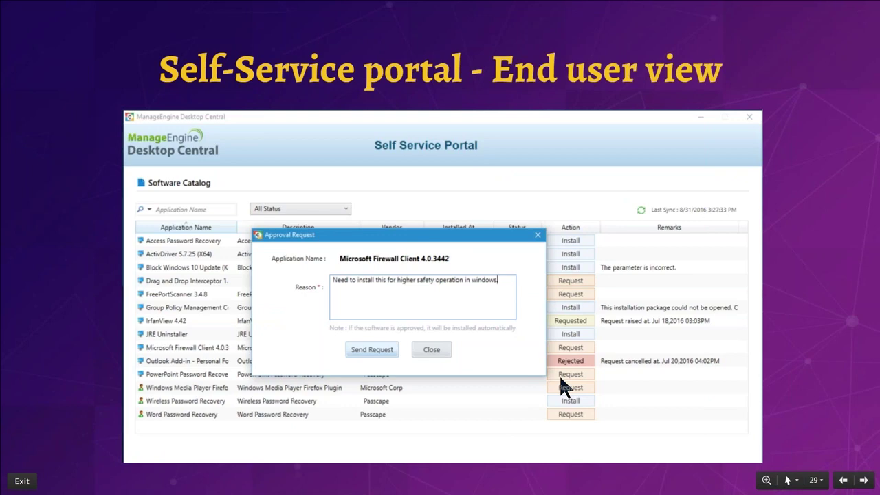
pyautogui.press('Right')
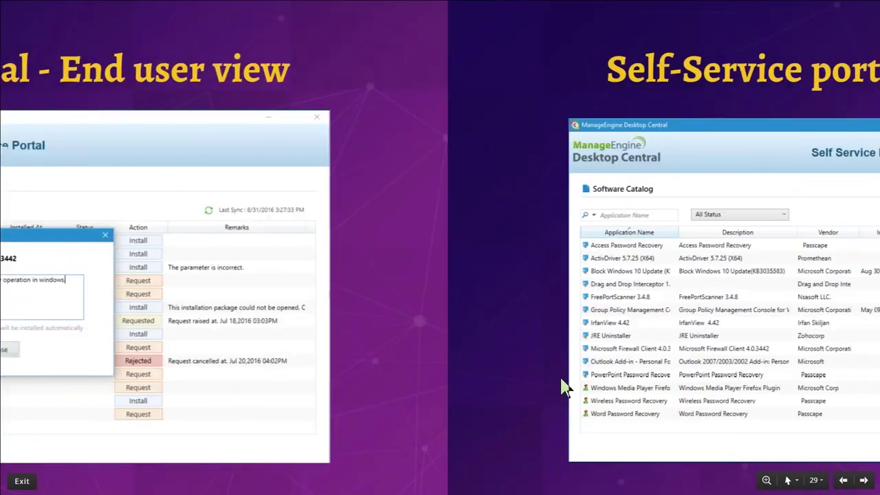
pyautogui.press('Right')
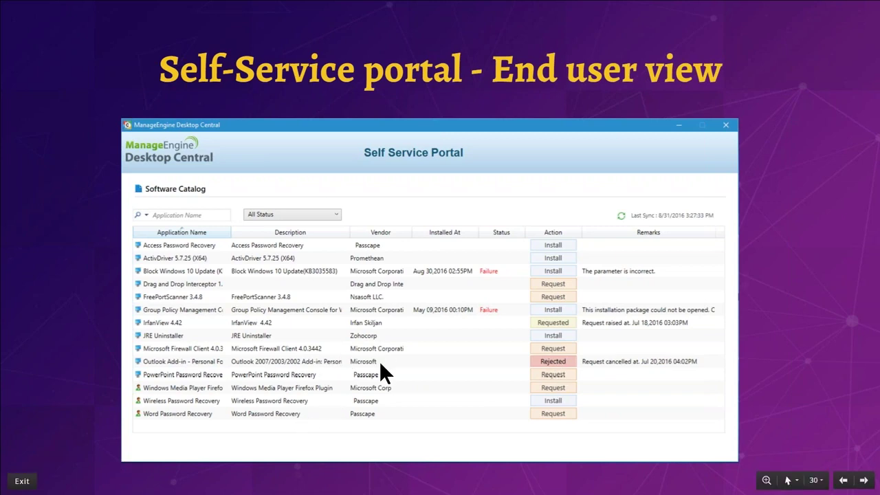
# Step: Switch back to Desktop Central and open the Self Service Portal Settings
pyautogui.hotkey('alt', 'Tab')
pyautogui.hotkey('alt', 'Tab')
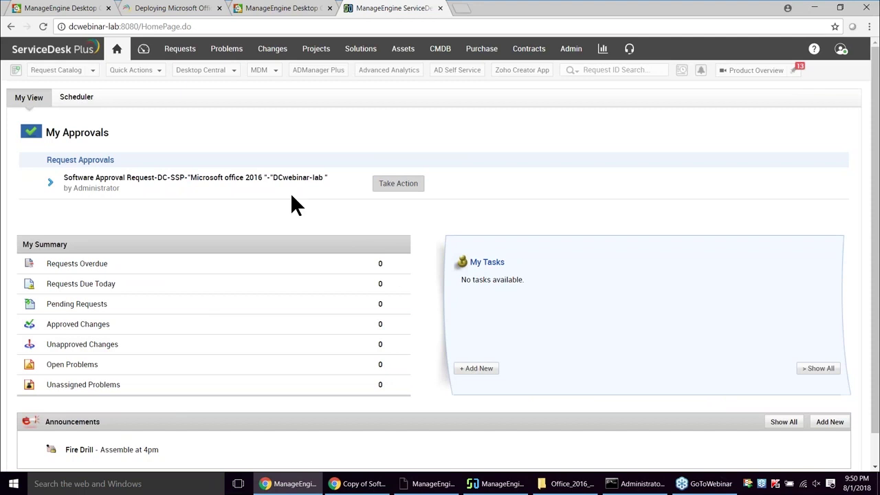
pyautogui.click(62, 8)
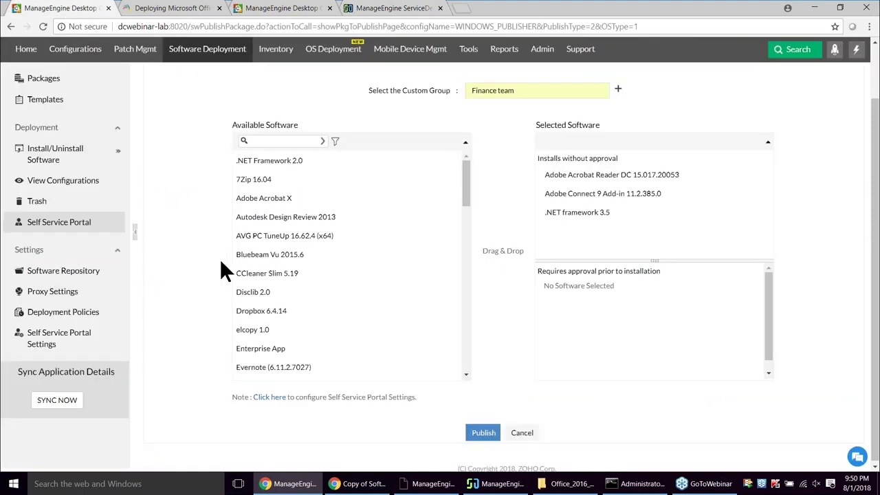
pyautogui.scroll(1, 114, 295)
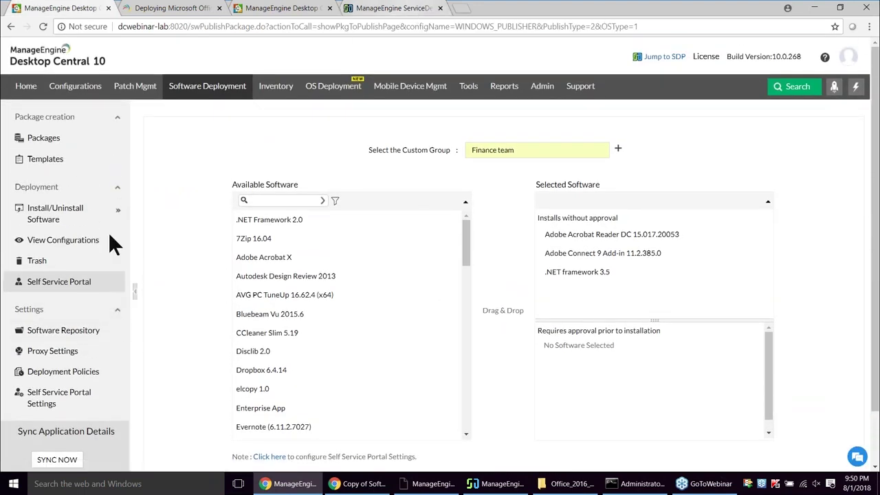
pyautogui.click(58, 401)
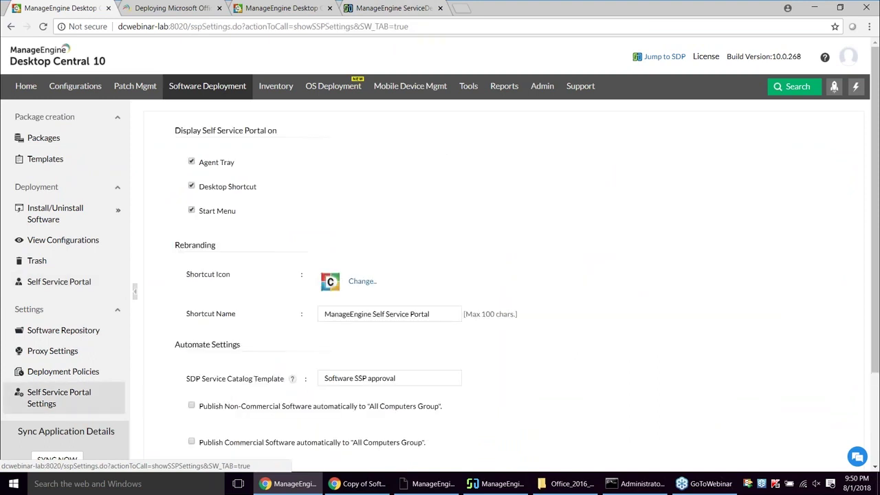
# Step: Examine the SDP service catalog template, the Desktop Shortcut and Start Menu display options, and the shortcut rebranding settings
pyautogui.scroll(-1, 392, 403)
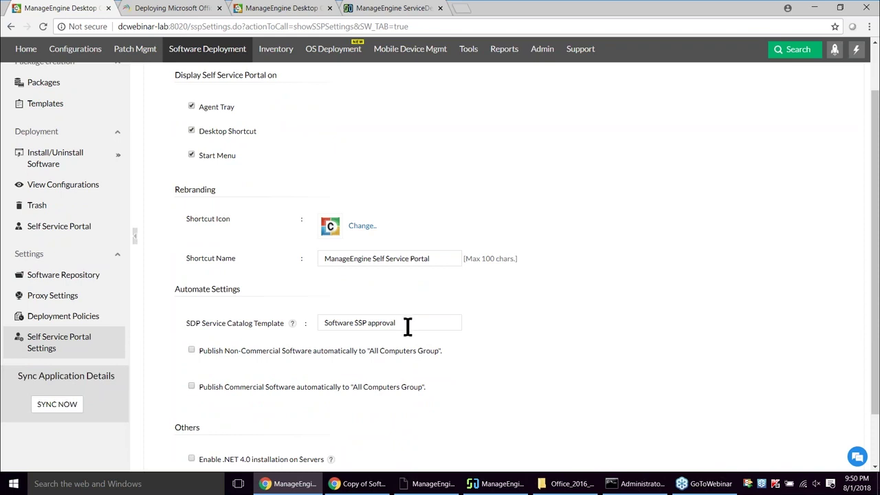
pyautogui.moveTo(413, 326); pyautogui.dragTo(302, 326)
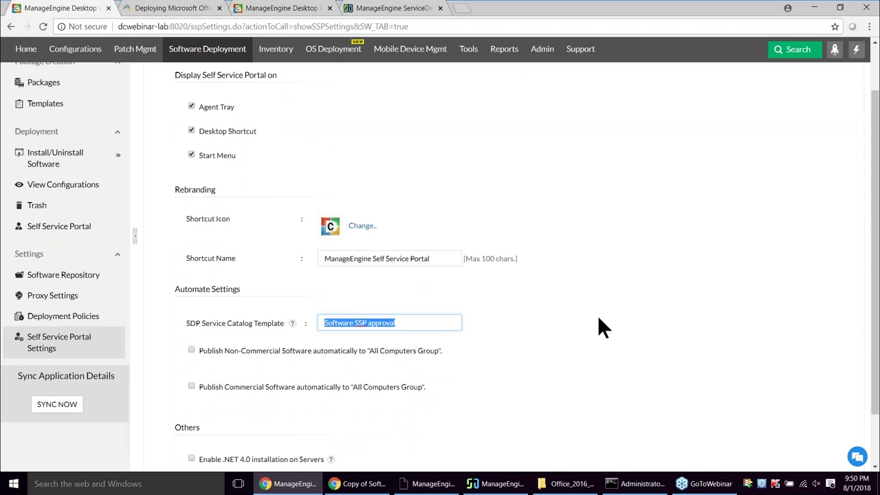
pyautogui.scroll(2, 202, 278)
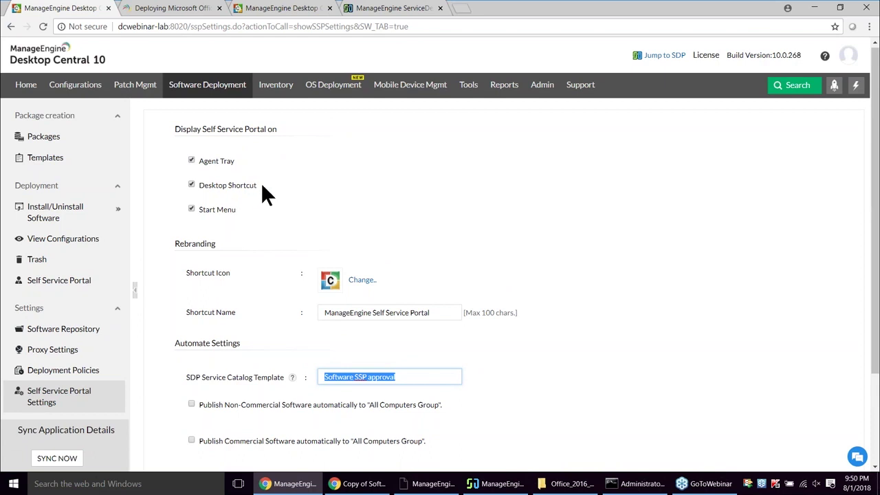
pyautogui.moveTo(262, 185); pyautogui.dragTo(241, 186)
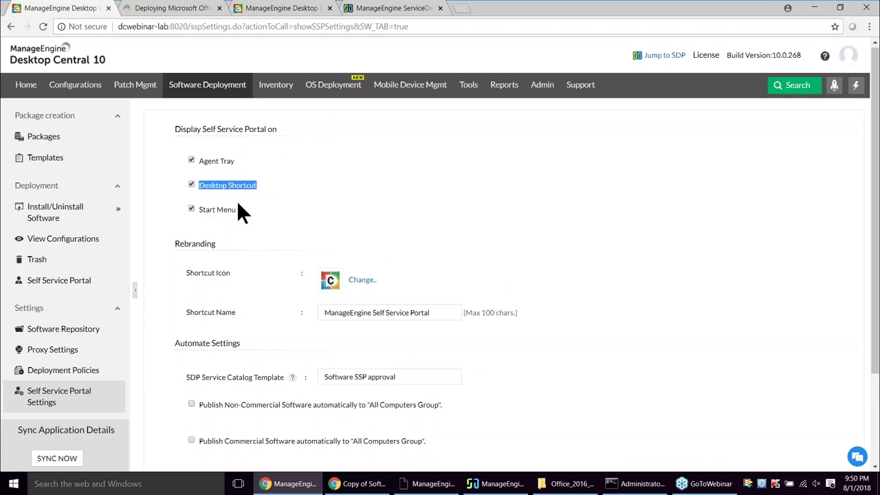
pyautogui.moveTo(239, 210); pyautogui.dragTo(199, 210)
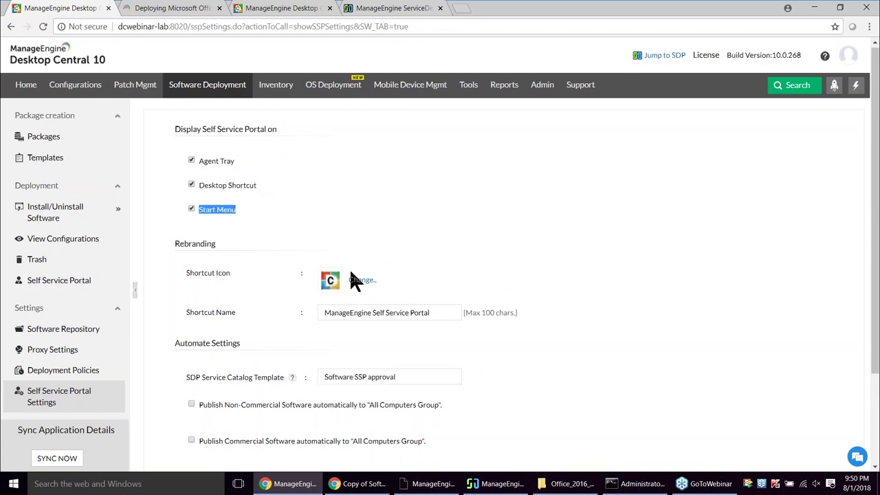
pyautogui.scroll(-2, 384, 229)
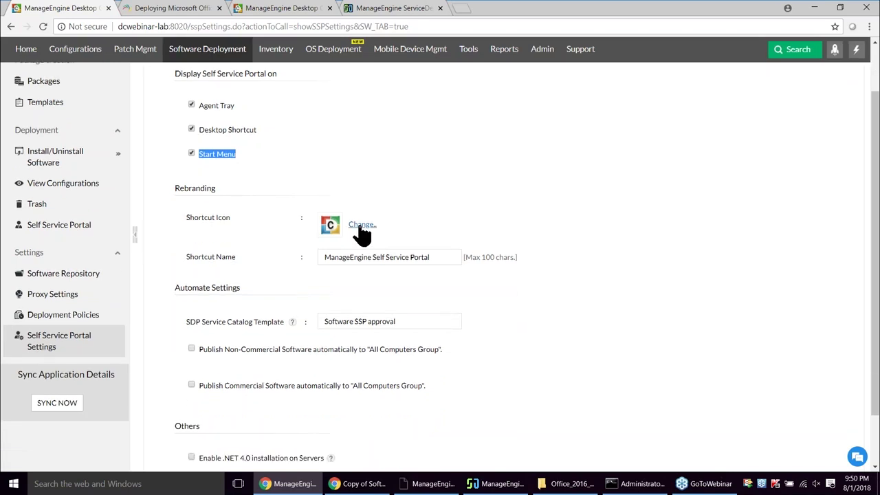
# Step: Compare the portal's rebranding and automatic publishing settings with the end-user slide in the presentation
pyautogui.hotkey('alt', 'Tab')
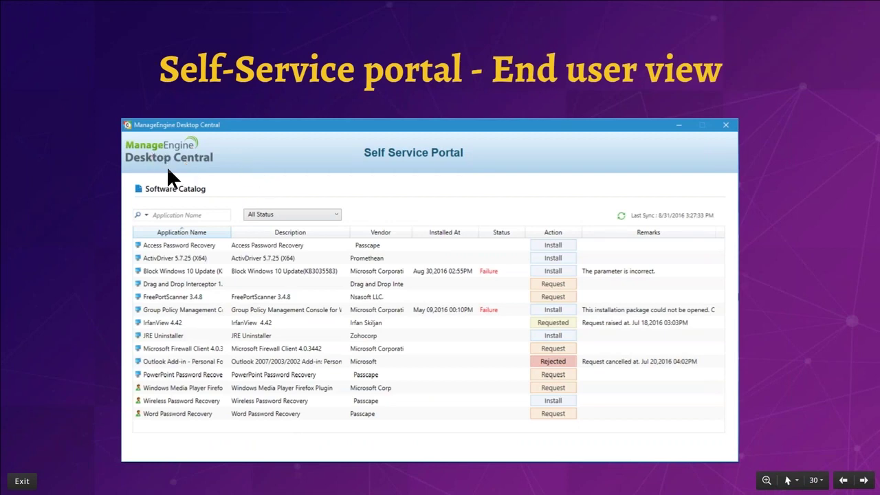
pyautogui.hotkey('alt', 'Tab')
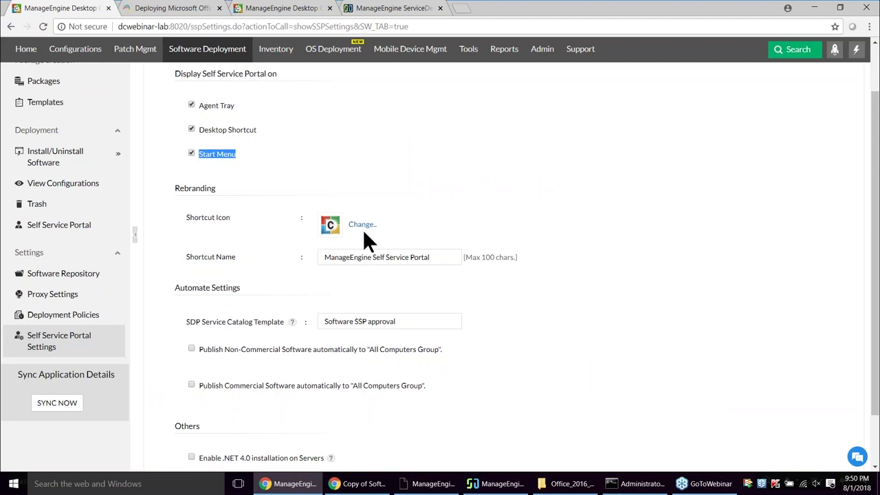
pyautogui.scroll(-2, 362, 231)
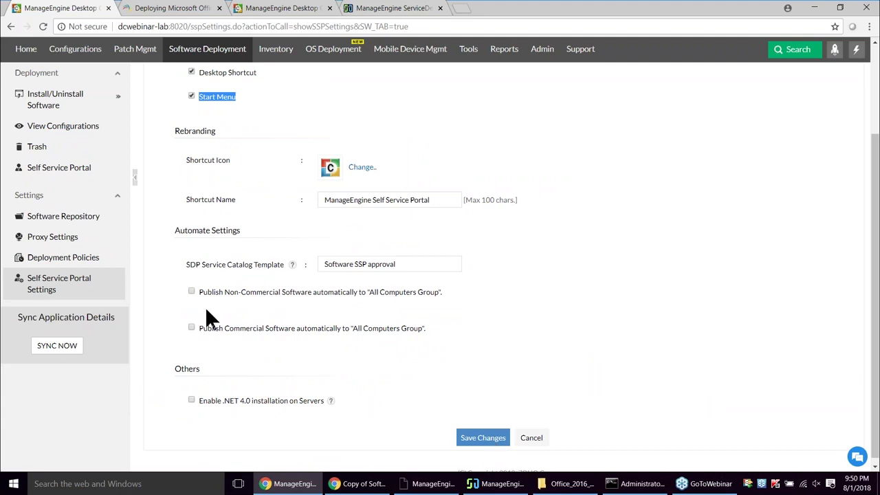
pyautogui.hotkey('alt', 'Tab')
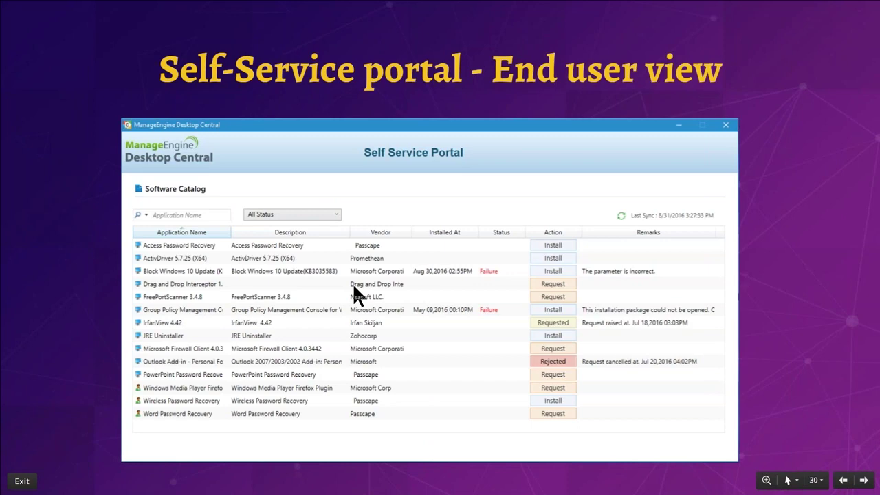
# Step: Advance the presentation past the Self-Service portal approval workflow slide to the Common Error Messages slide
pyautogui.press('Right')
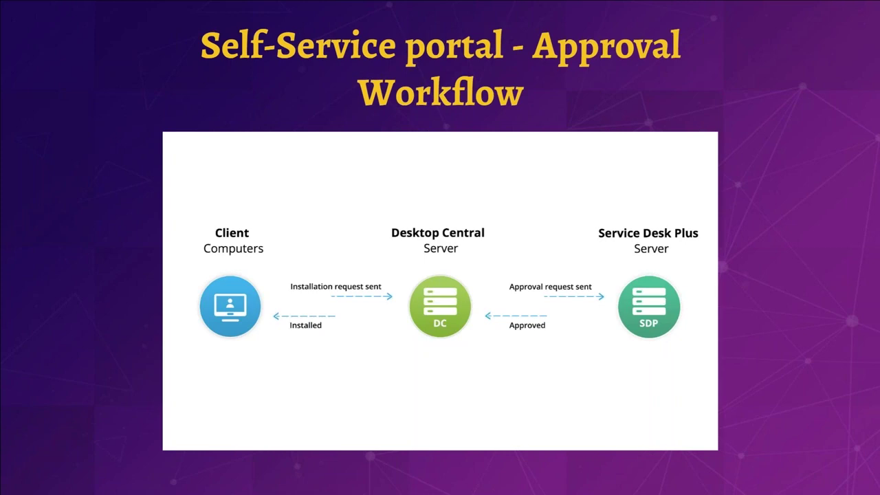
pyautogui.press('Right')
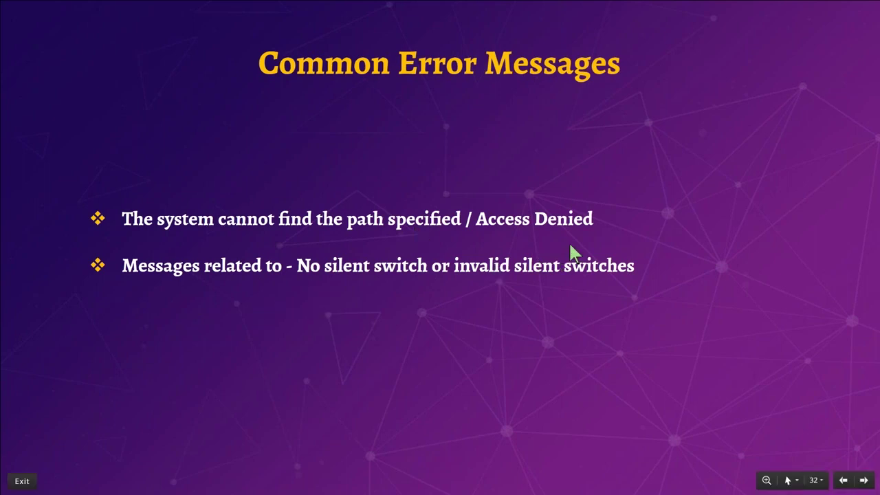
# Step: Switch to Desktop Central and examine the network share path in the Software Repository settings against the Common Error Messages slide
pyautogui.hotkey('alt', 'Tab')
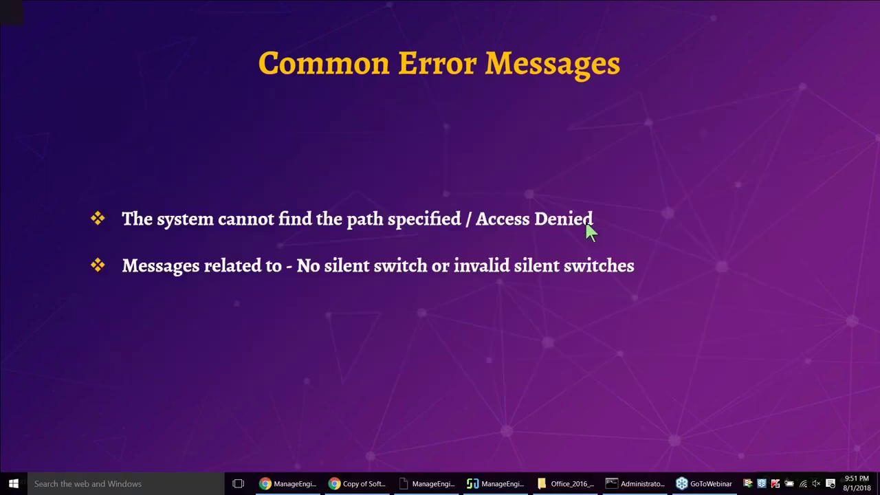
pyautogui.scroll(2, 240, 251)
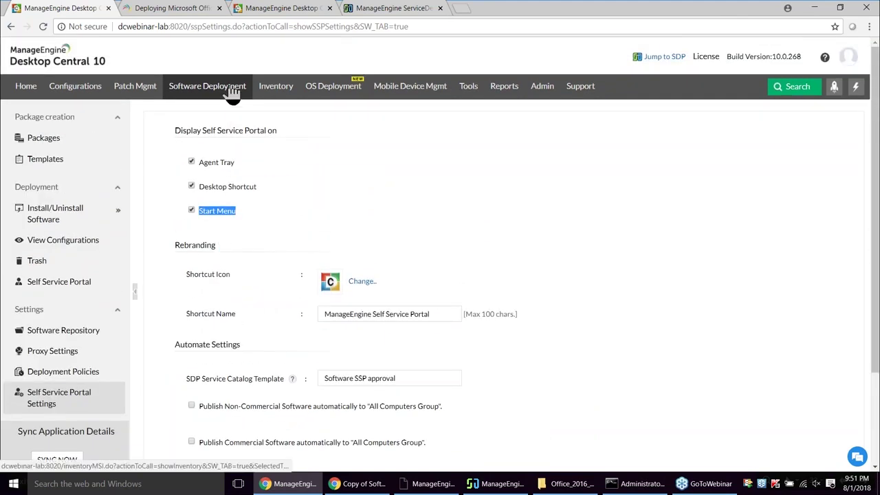
pyautogui.click(54, 334)
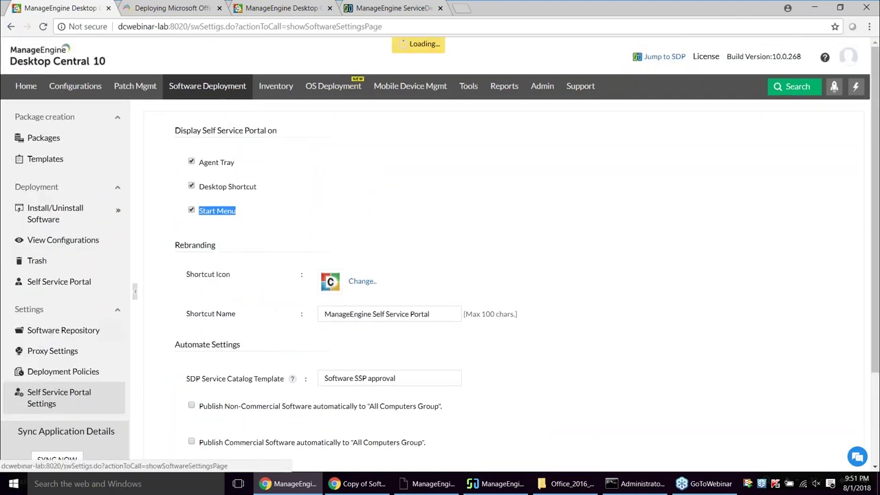
pyautogui.scroll(-1, 358, 400)
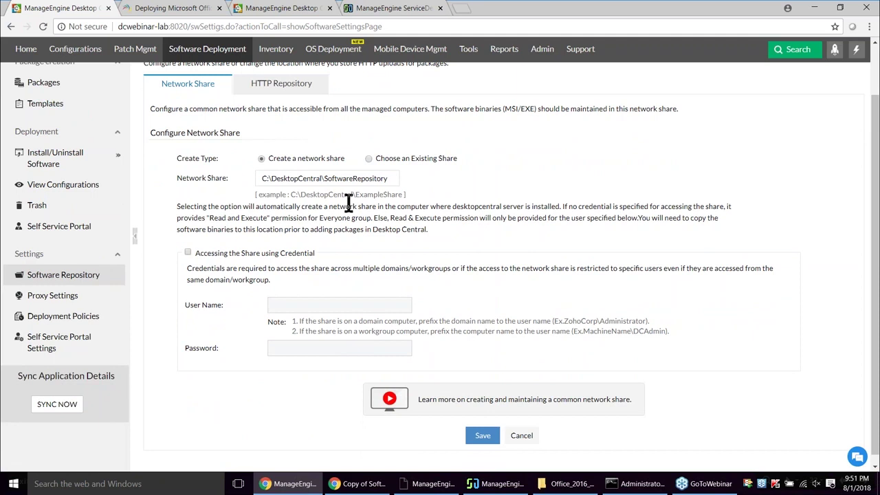
pyautogui.moveTo(391, 178); pyautogui.dragTo(257, 179)
pyautogui.click(260, 213)
pyautogui.moveTo(391, 180); pyautogui.dragTo(262, 183)
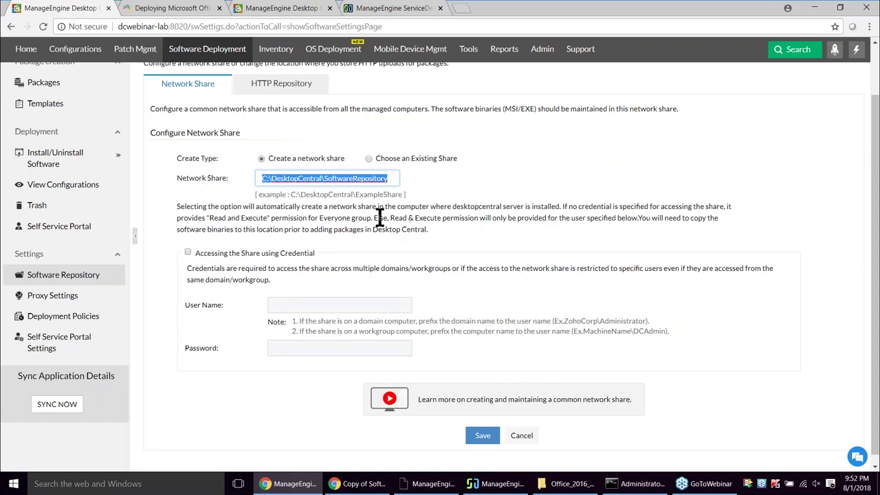
pyautogui.hotkey('alt', 'Tab')
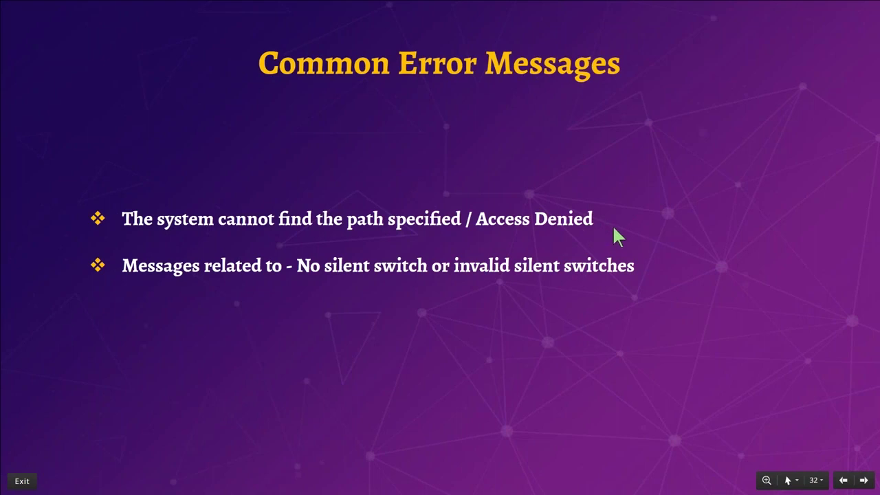
pyautogui.hotkey('alt', 'Tab')
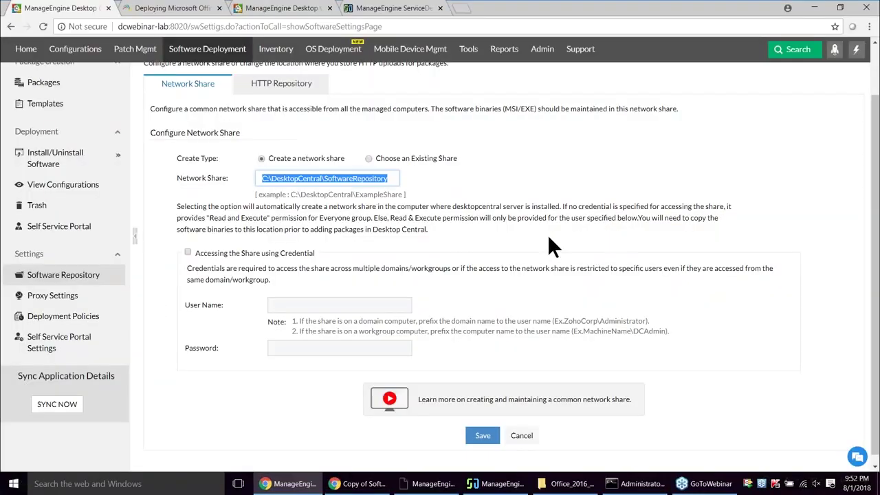
# Step: Filter the software packages by the name Office 2016 and open that package's details
pyautogui.scroll(1, 300, 301)
pyautogui.scroll(1, 297, 294)
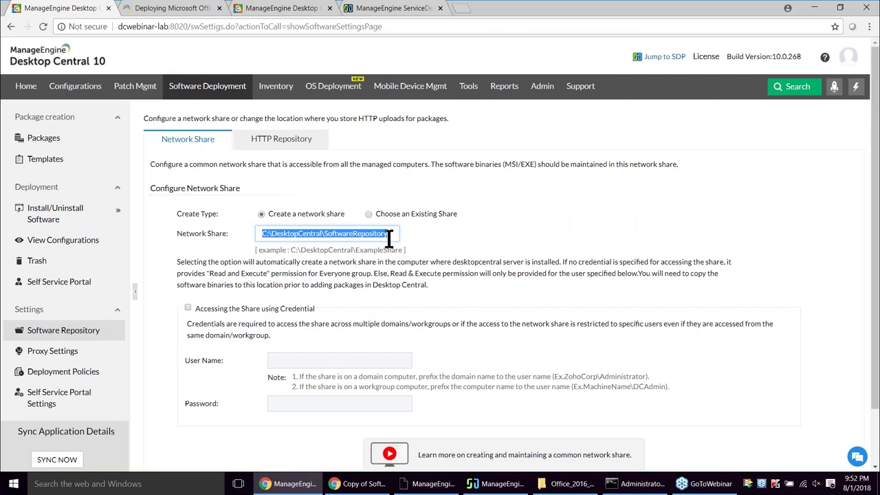
pyautogui.click(58, 146)
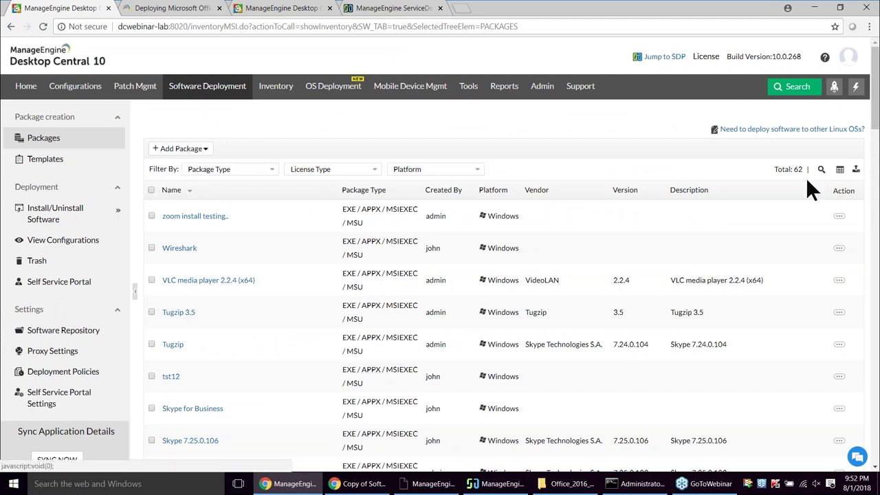
pyautogui.click(821, 170)
pyautogui.click(193, 213)
pyautogui.write('offic')
pyautogui.press('Down')
pyautogui.press('Return')
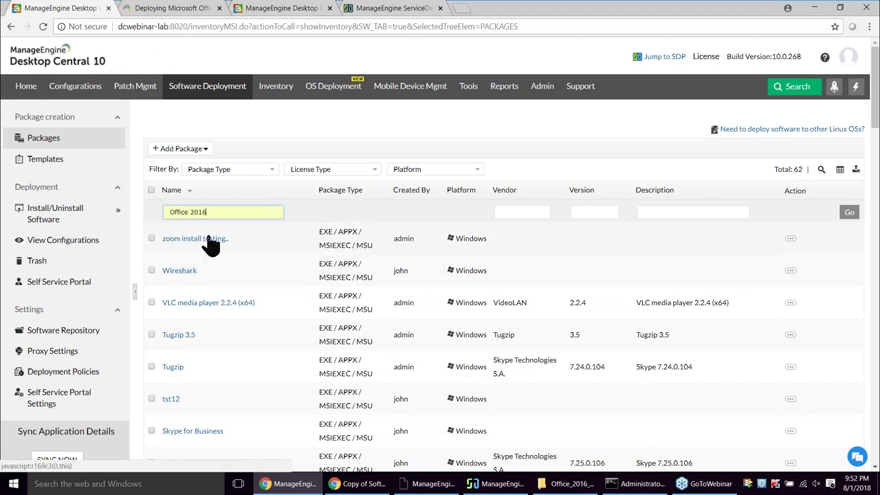
pyautogui.press('Return')
pyautogui.click(189, 233)
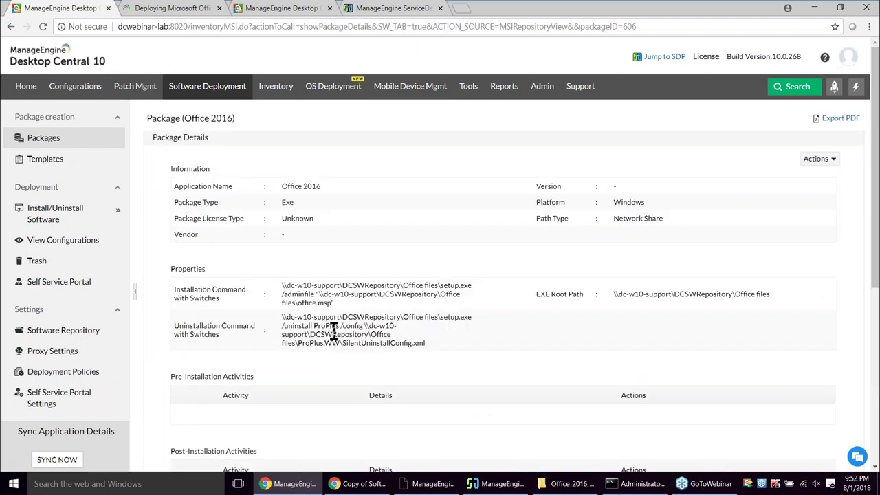
# Step: Copy the Office 2016 package's installation command with switches into the Command Prompt, and return to the Common Error Messages slide
pyautogui.moveTo(314, 307); pyautogui.dragTo(281, 284)
pyautogui.hotkey('ctrl', 'c')
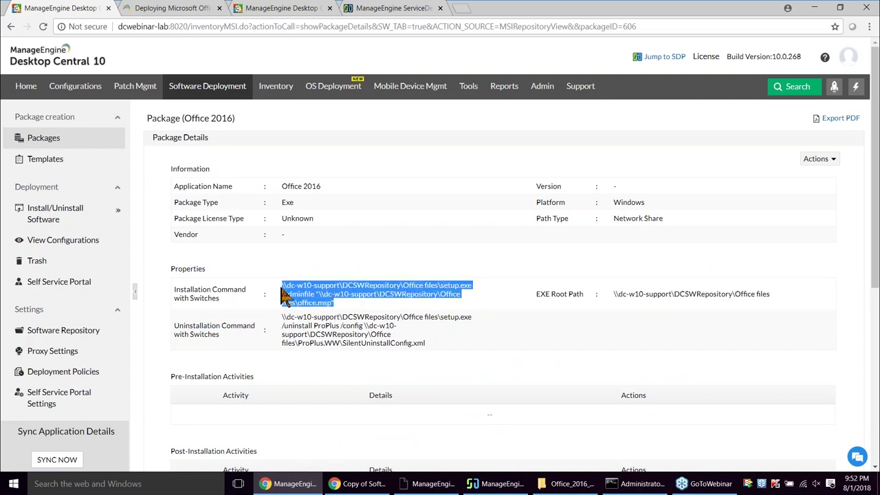
pyautogui.click(636, 483)
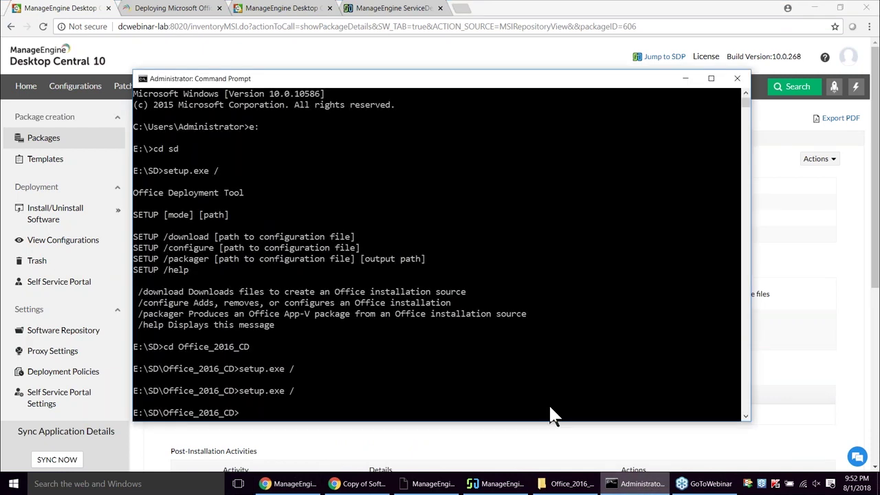
pyautogui.click(493, 387)
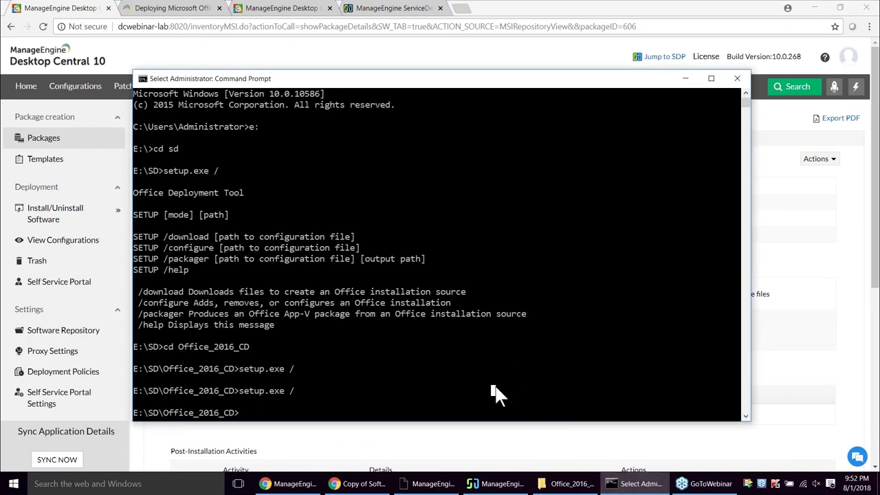
pyautogui.rightClick(494, 387)
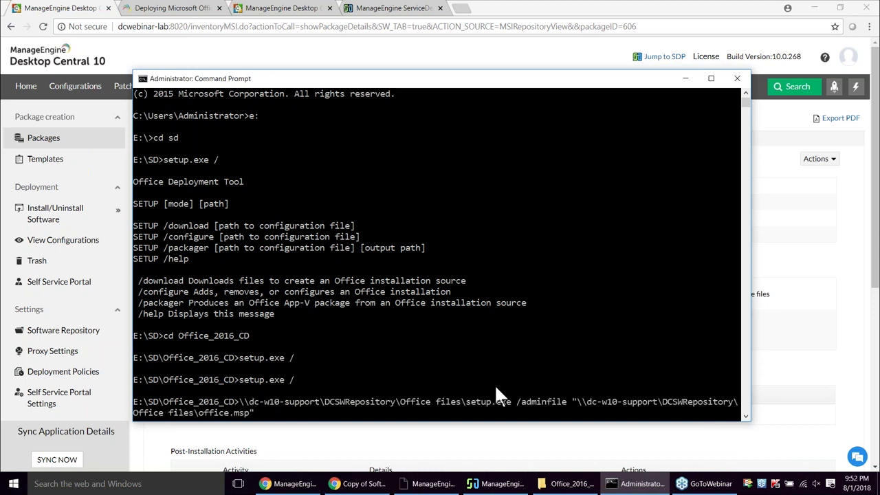
pyautogui.scroll(-2, 491, 387)
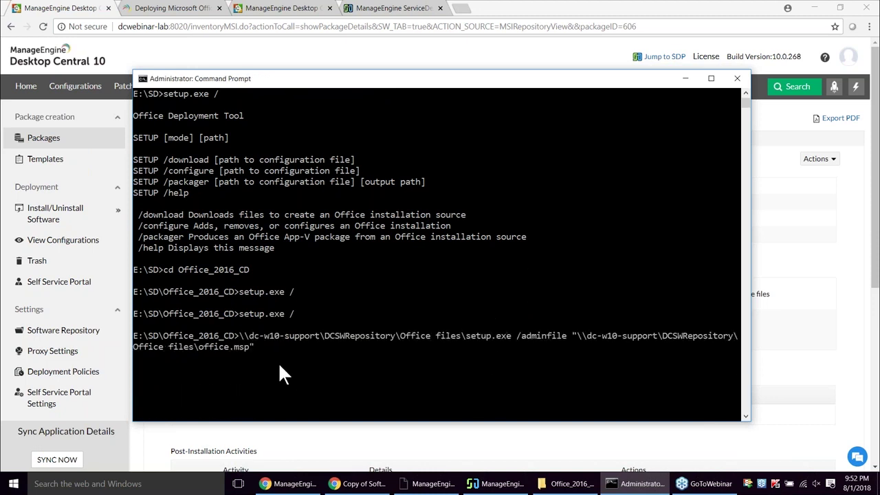
pyautogui.hotkey('alt', 'tab')
pyautogui.click(684, 90)
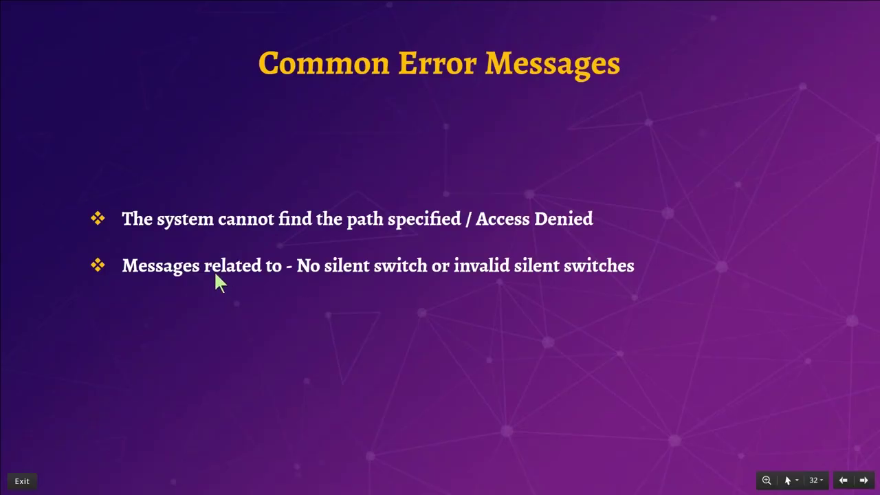
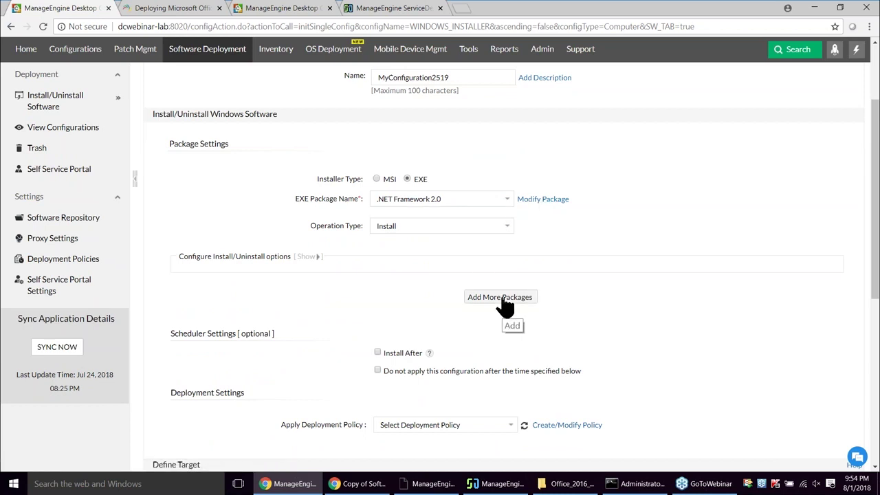
# Step: Add .NET Framework 2.0 and the MSI package Adobe Acrobat X to the package list of the Windows software installation configuration
pyautogui.click(501, 298)
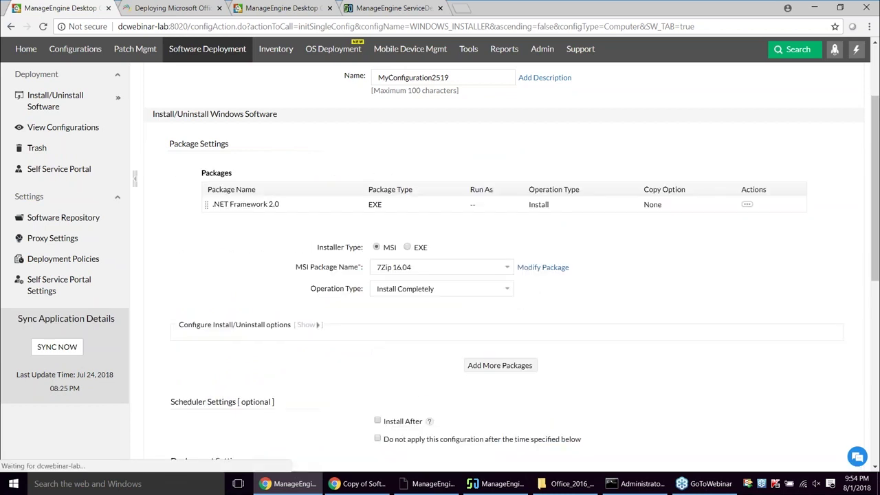
pyautogui.click(457, 269)
pyautogui.click(412, 291)
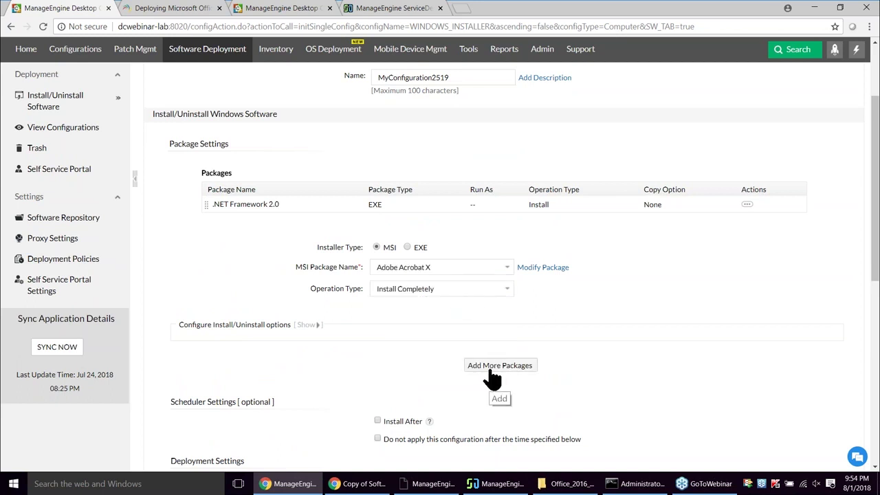
pyautogui.click(492, 369)
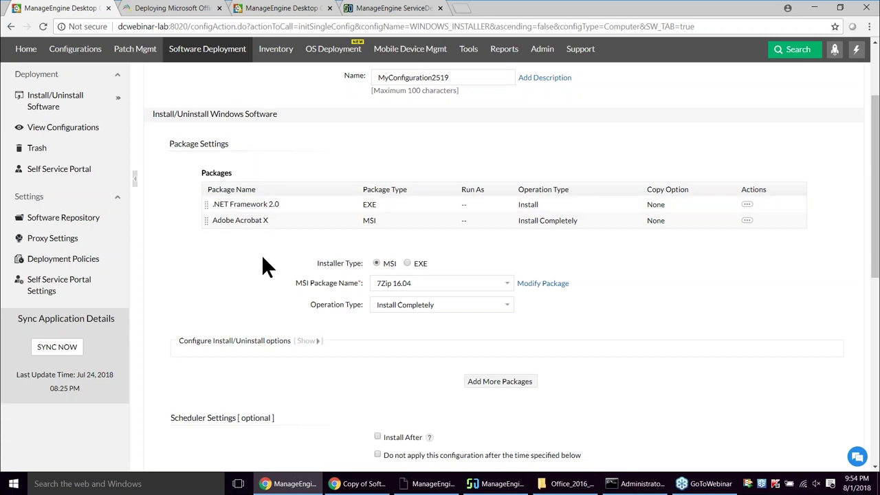
# Step: Go to the software packages and start adding a new Windows package
pyautogui.scroll(2, 257, 272)
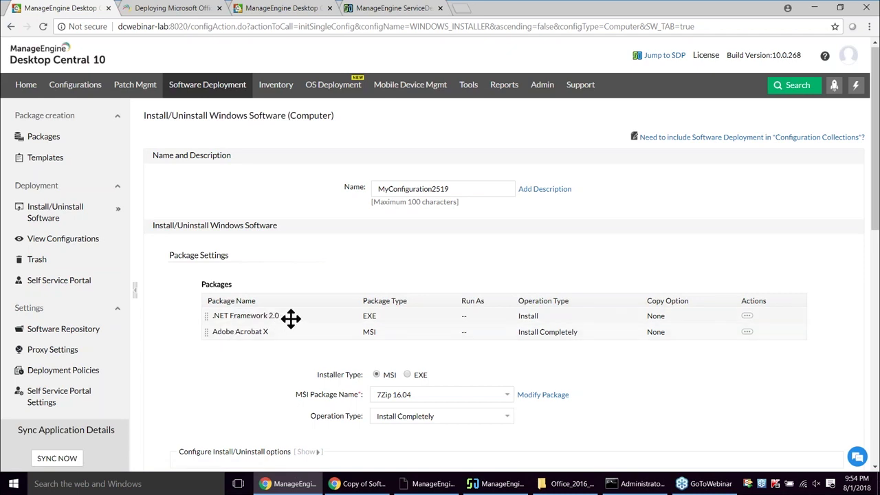
pyautogui.click(55, 137)
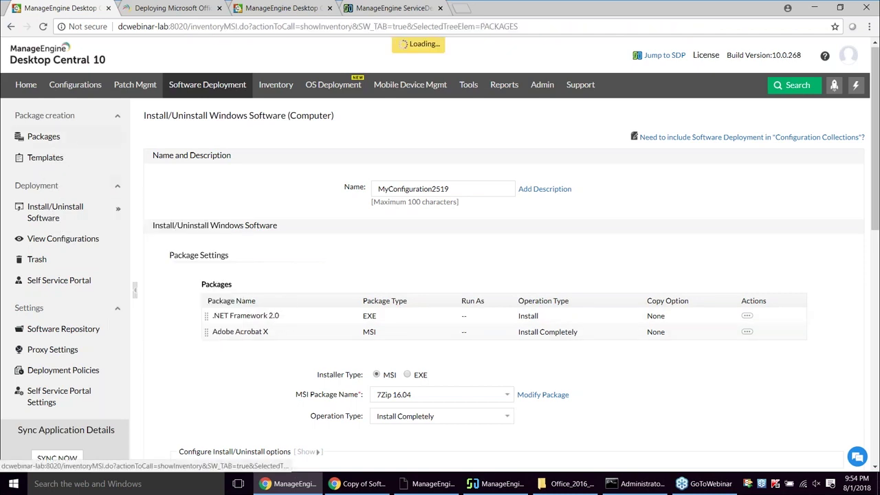
pyautogui.click(184, 154)
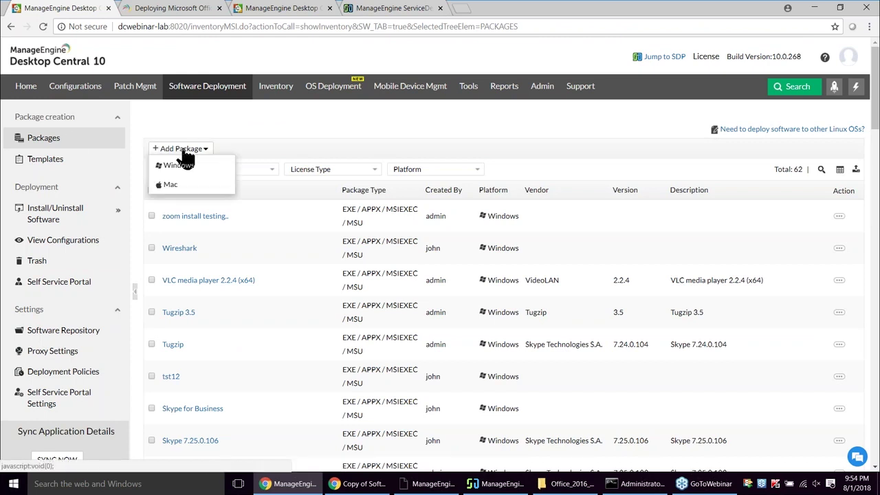
pyautogui.click(180, 166)
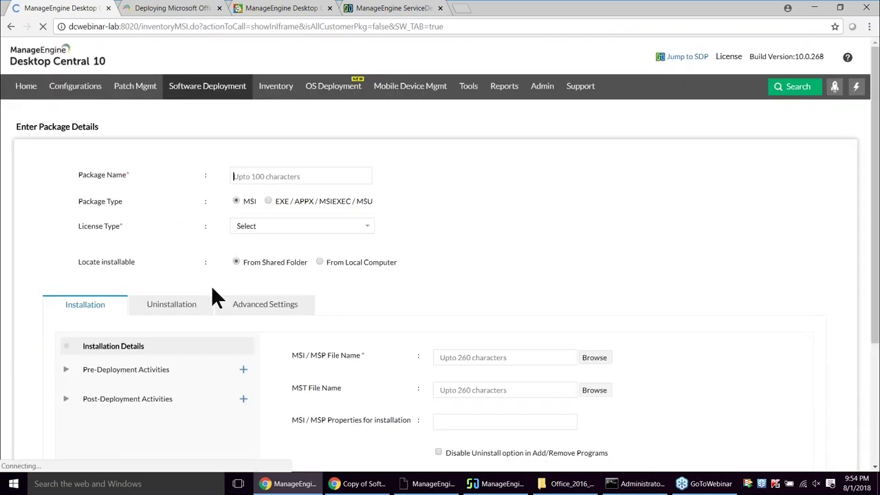
# Step: Add a Check Software condition to the new package's pre-deployment activities
pyautogui.scroll(-2, 199, 206)
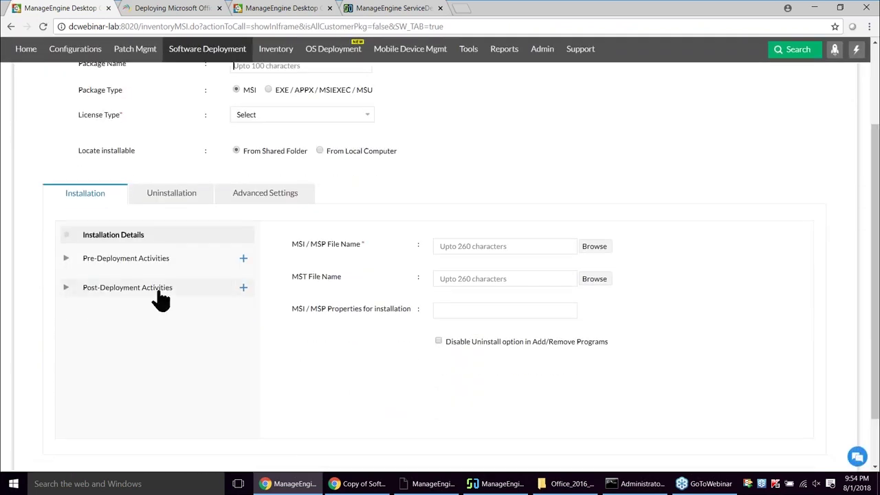
pyautogui.click(138, 261)
pyautogui.scroll(-1, 575, 329)
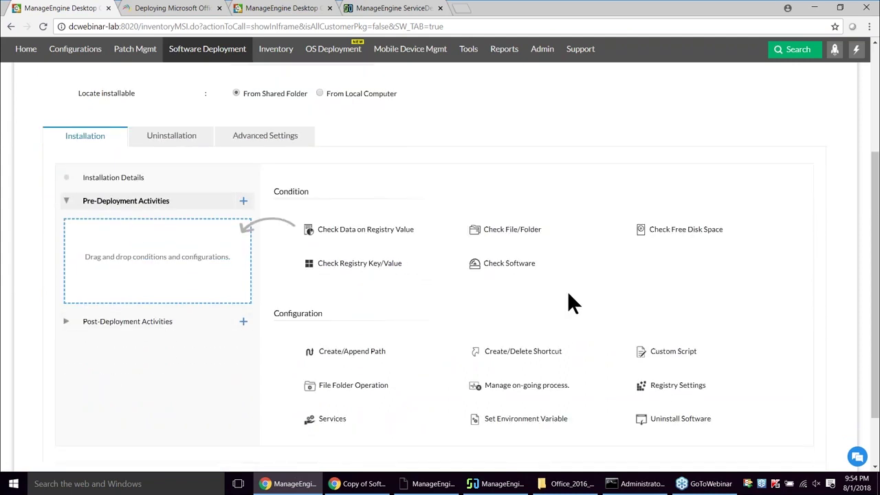
pyautogui.moveTo(506, 263); pyautogui.dragTo(161, 273)
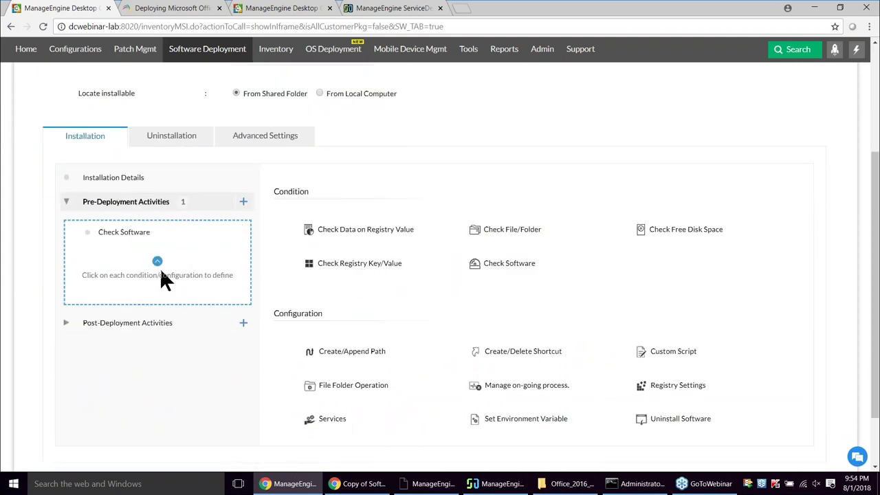
# Step: Open the Check Software condition and examine its software name field and the available Define Action options
pyautogui.click(136, 237)
pyautogui.click(620, 203)
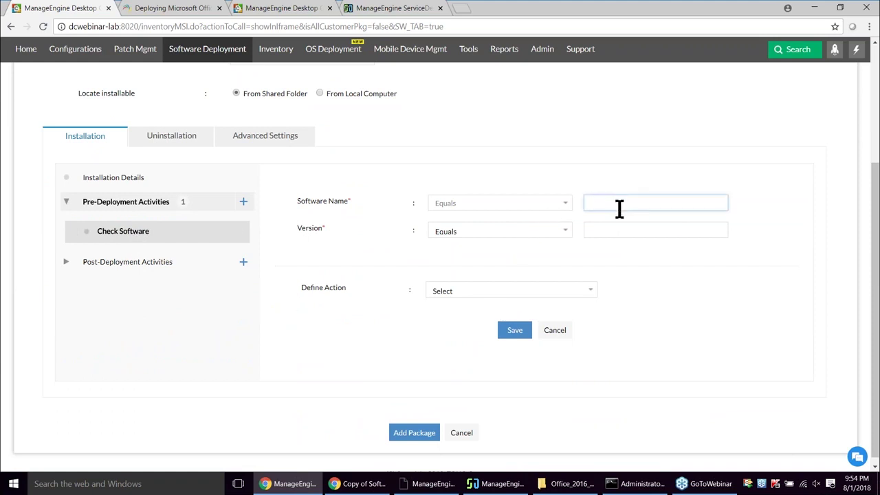
pyautogui.click(512, 291)
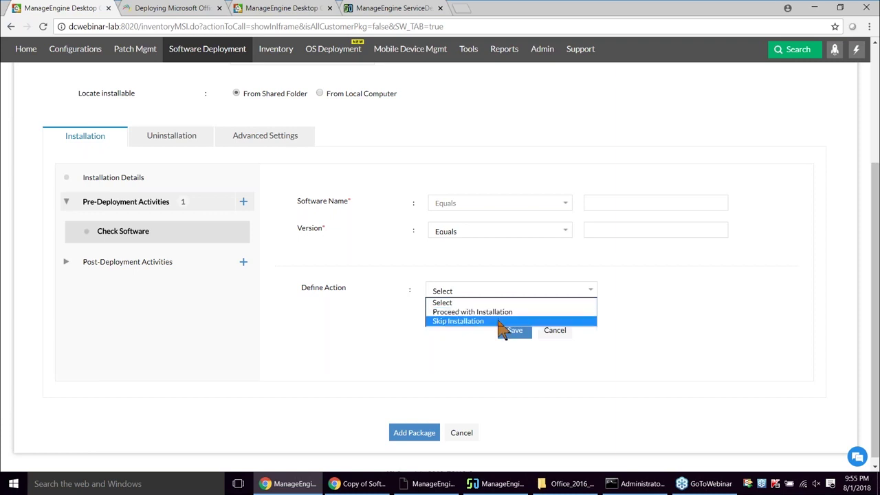
pyautogui.click(350, 303)
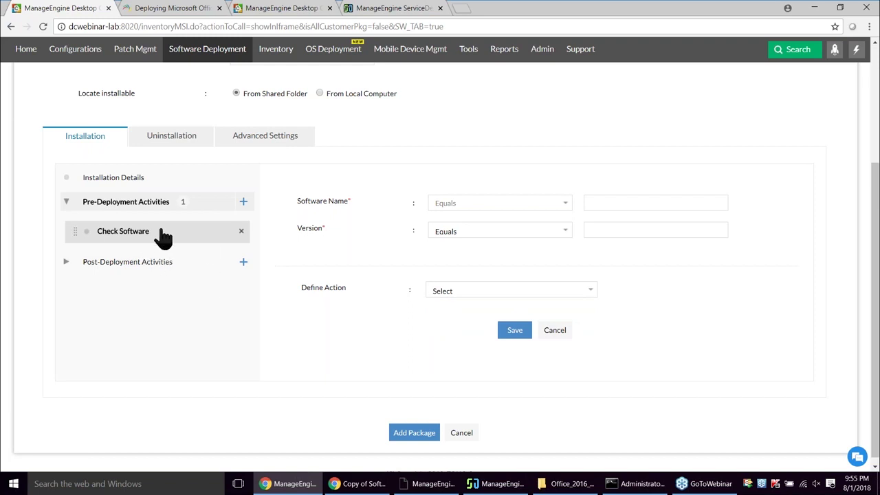
# Step: Add an Uninstall Software configuration after Check Software in the package's pre-deployment activities
pyautogui.click(244, 201)
pyautogui.scroll(-1, 268, 260)
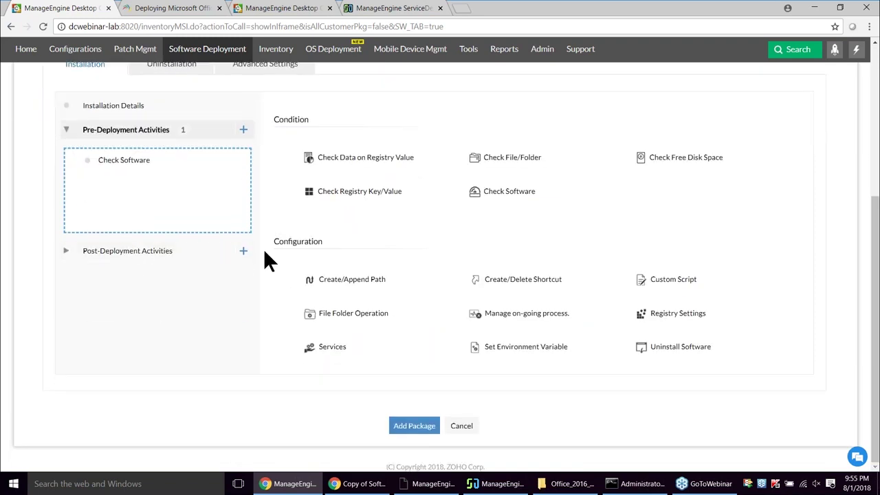
pyautogui.moveTo(680, 346); pyautogui.dragTo(158, 184)
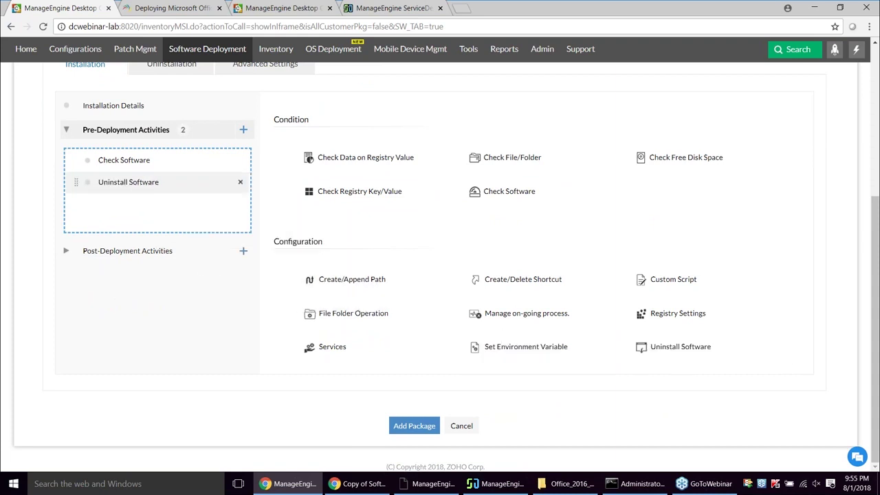
# Step: Review the Check Software and Uninstall Software fields in the pre-deployment activities, and cancel adding the package
pyautogui.click(135, 167)
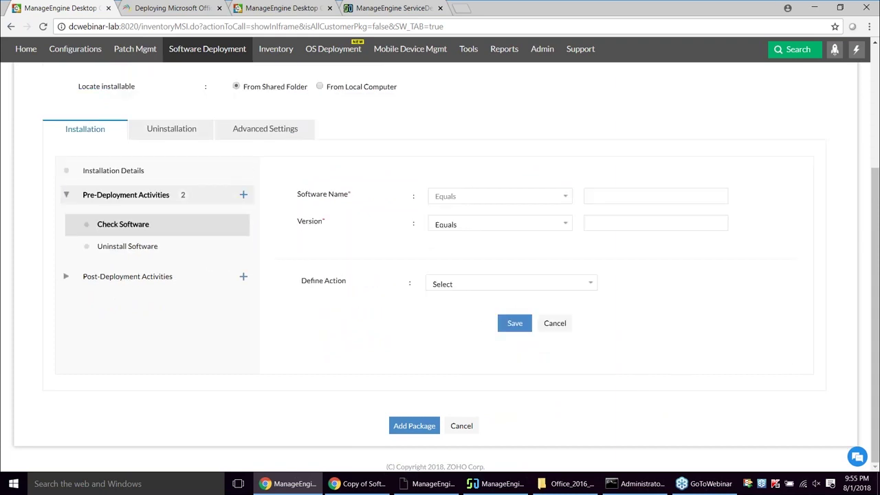
pyautogui.click(130, 248)
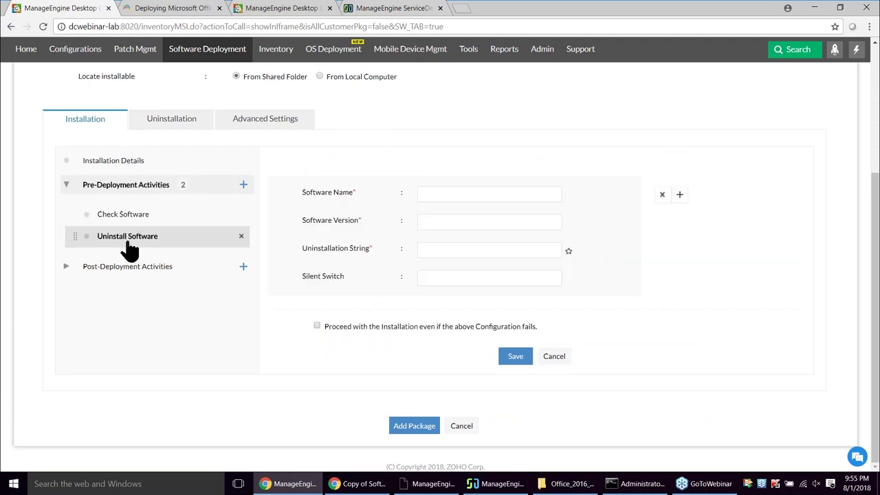
pyautogui.scroll(3, 137, 261)
pyautogui.scroll(-2, 130, 365)
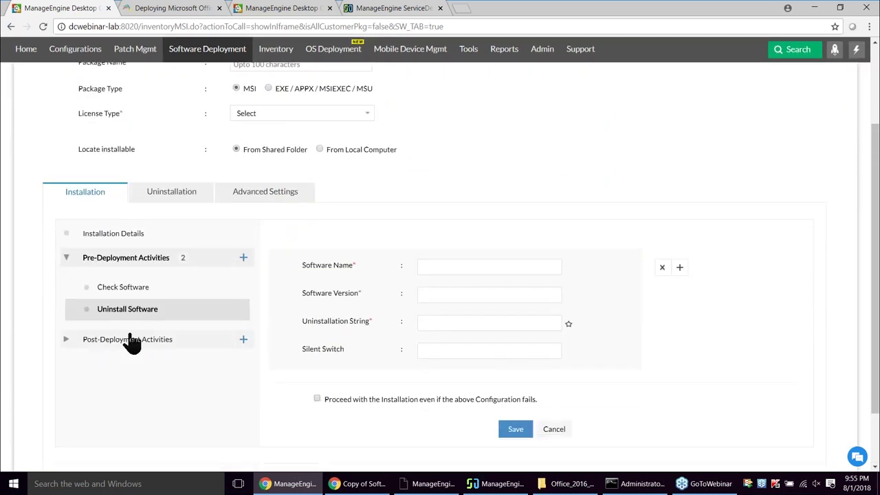
pyautogui.click(138, 296)
pyautogui.click(631, 259)
pyautogui.scroll(2, 245, 275)
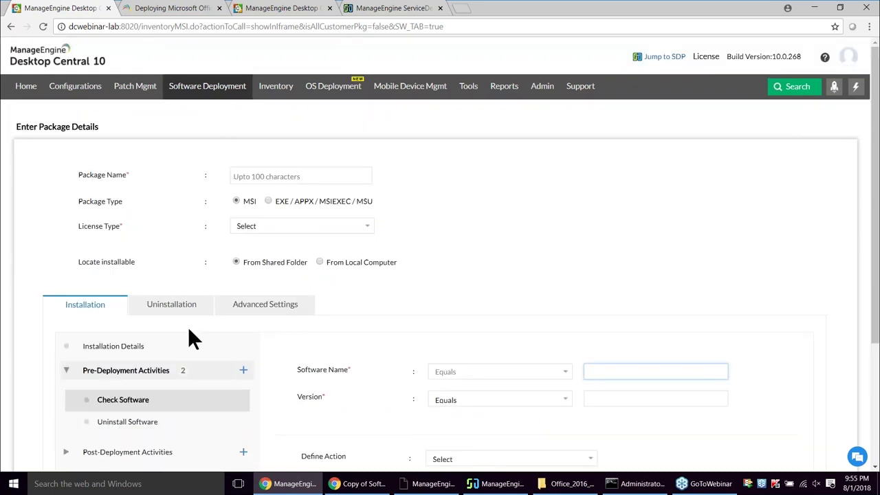
pyautogui.scroll(-3, 200, 337)
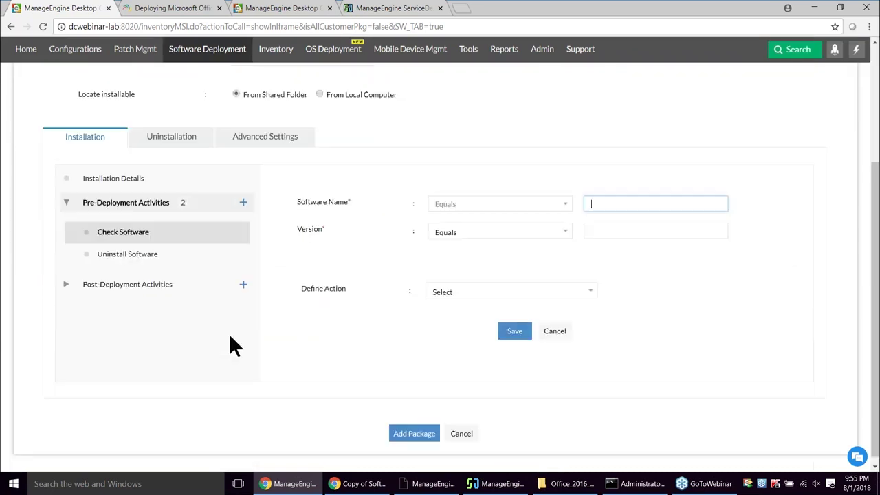
pyautogui.click(462, 427)
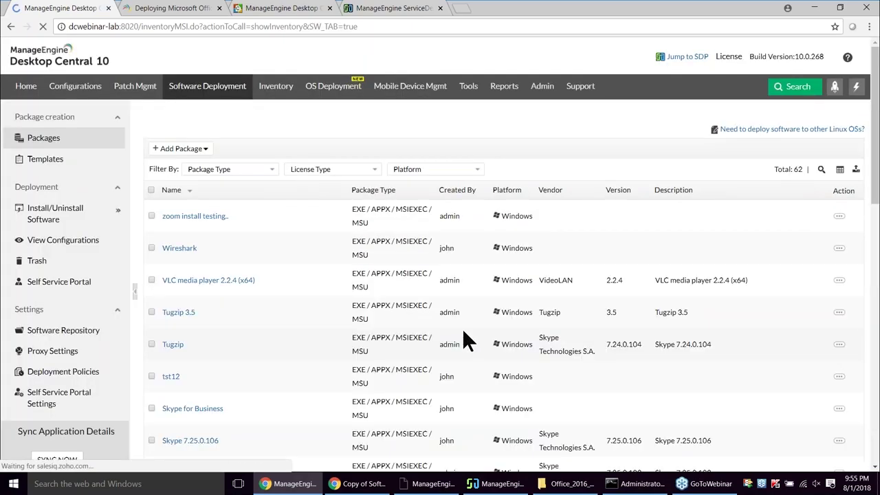
# Step: Switch to the presentation and advance to the Scenario 2 slide on user-level software installation
pyautogui.hotkey('alt', 'Tab')
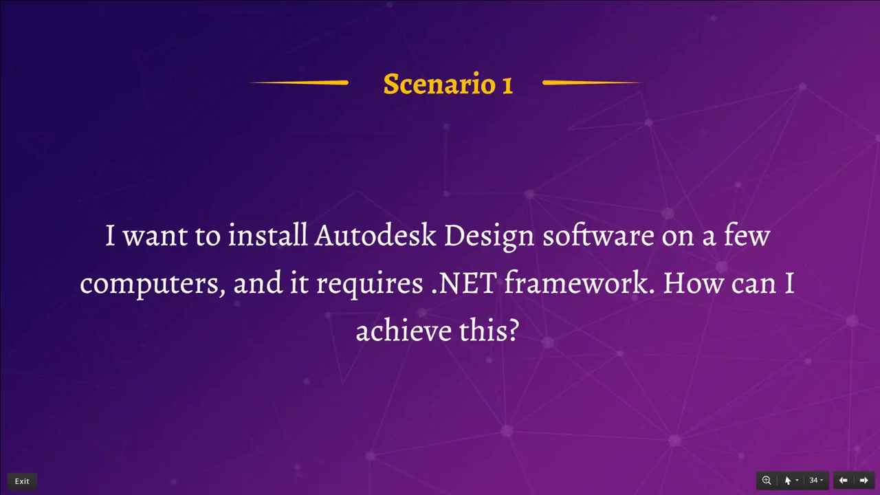
pyautogui.press('Right')
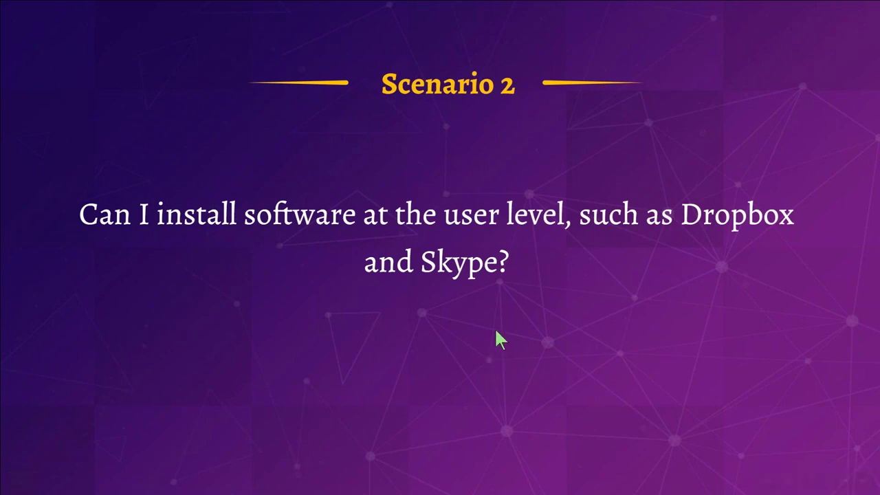
# Step: Switch back to Desktop Central, open a Windows user configuration for installing software, and examine its package, scheduler, deployment and target settings
pyautogui.hotkey('alt', 'Tab')
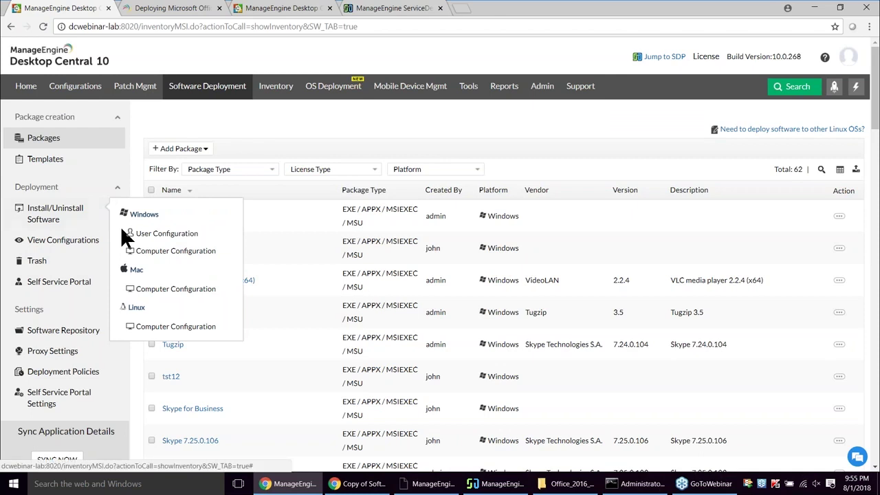
pyautogui.click(170, 236)
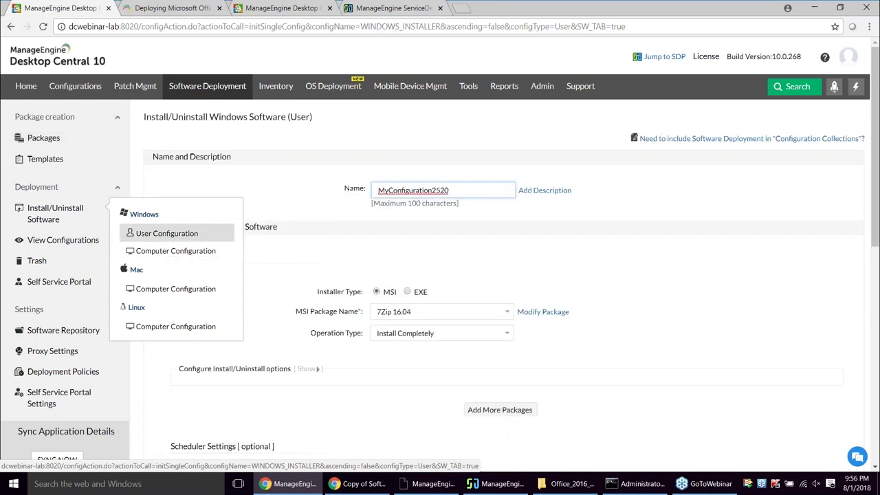
pyautogui.scroll(-1, 300, 374)
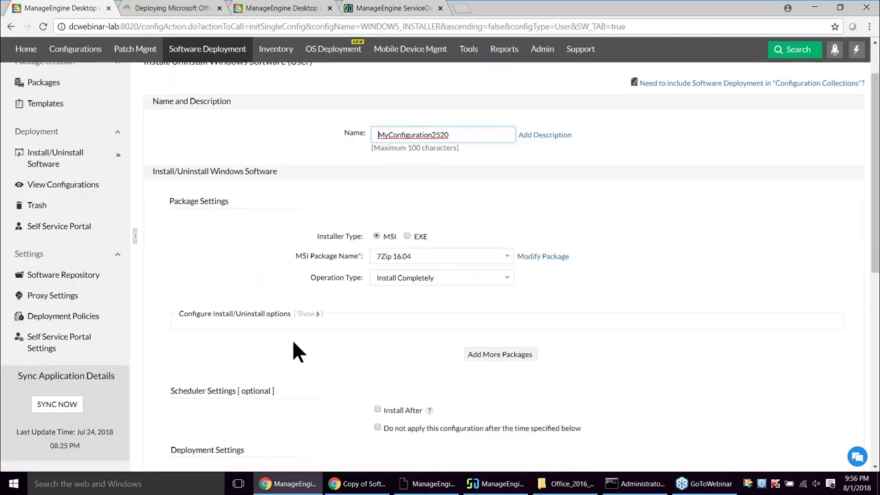
pyautogui.scroll(1, 291, 336)
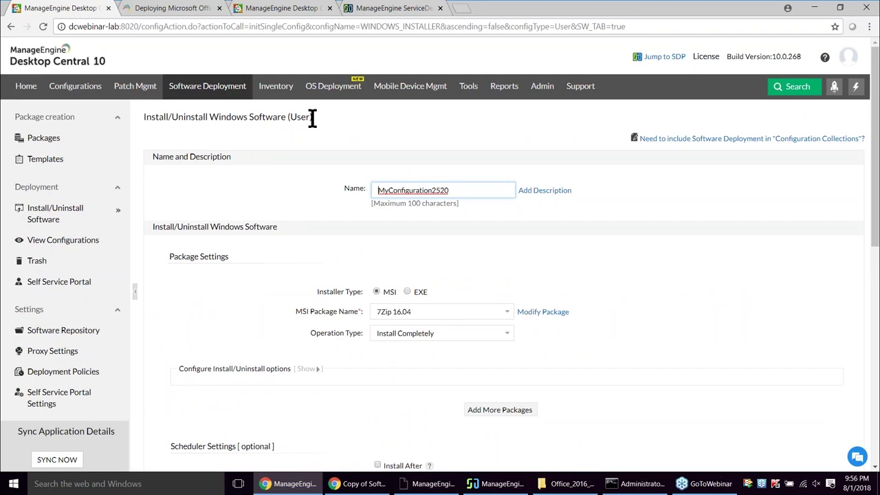
pyautogui.scroll(-2, 255, 302)
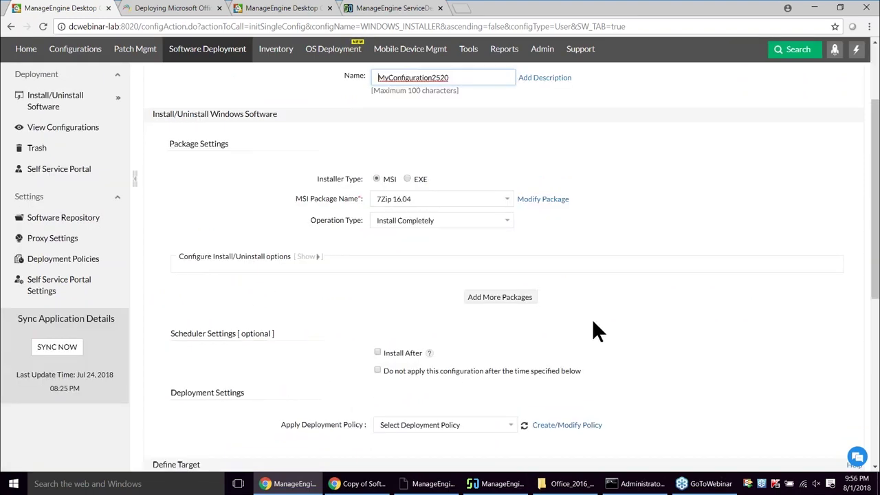
pyautogui.scroll(-3, 575, 343)
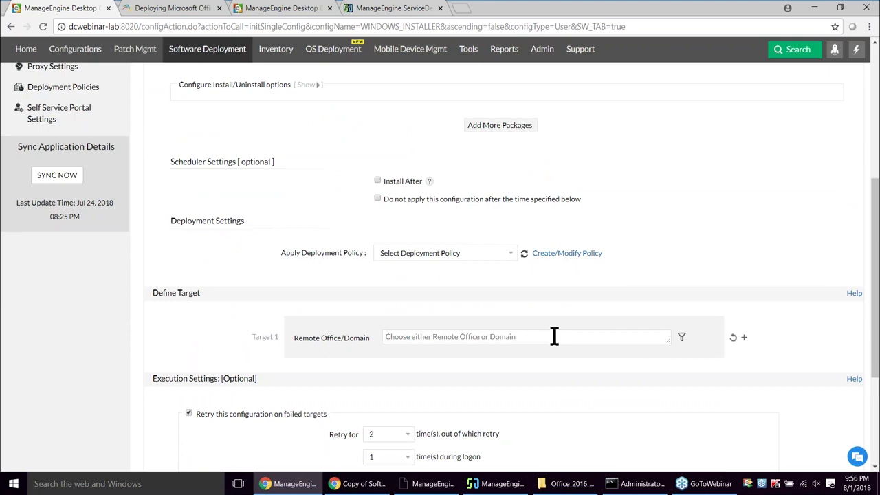
pyautogui.scroll(5, 554, 335)
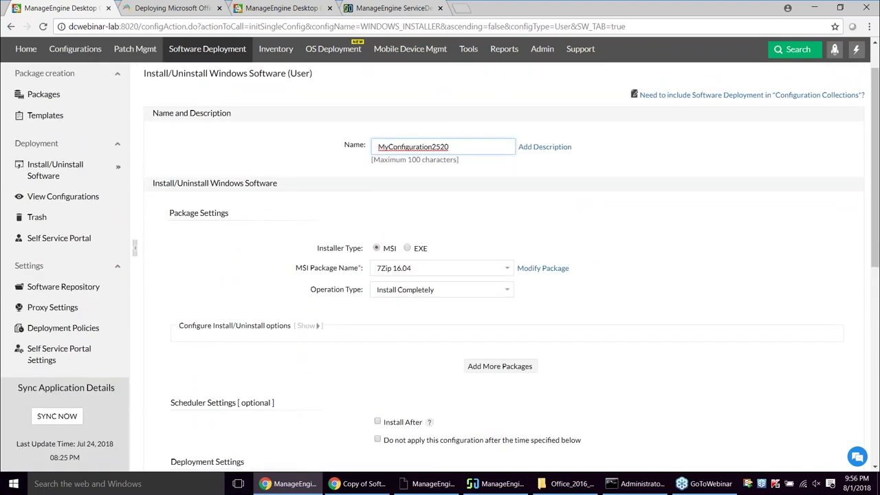
pyautogui.scroll(-2, 553, 328)
pyautogui.scroll(2, 552, 328)
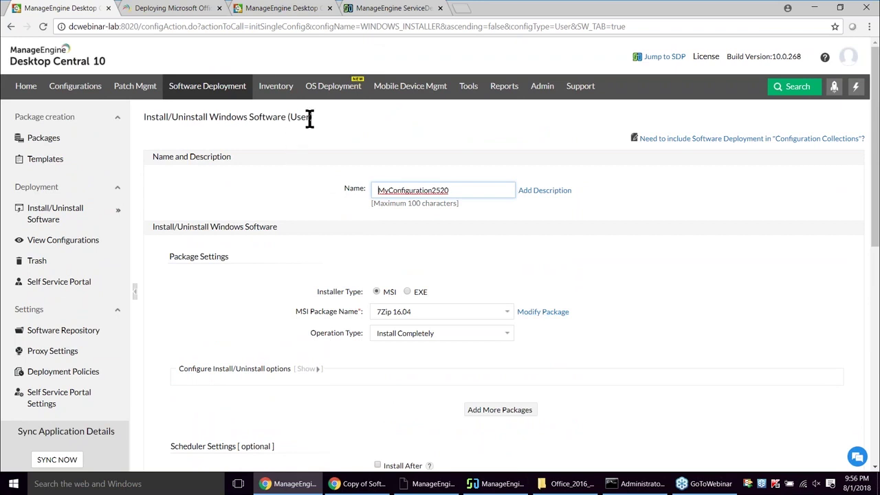
# Step: Return to the presentation and advance to the Scenario 3 slide on applications without silent installation
pyautogui.hotkey('alt', 'Tab')
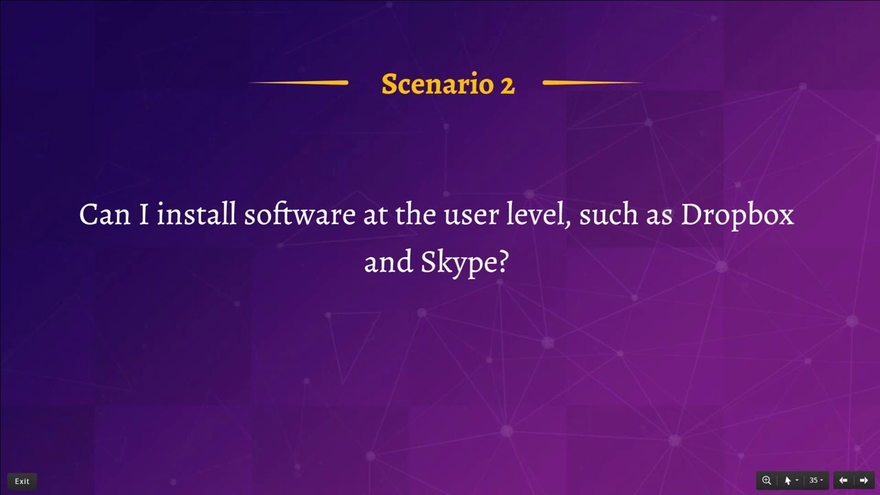
pyautogui.press('Right')
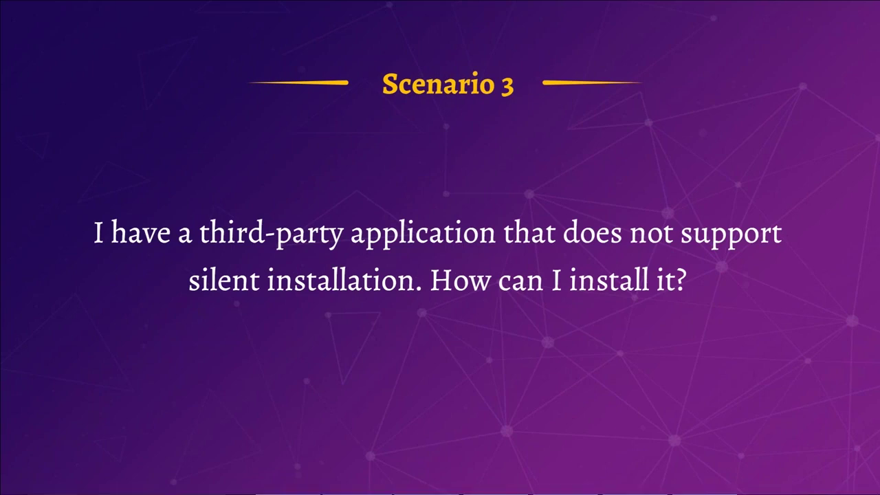
# Step: Switch back to Desktop Central and start a Windows computer configuration for installing or uninstalling software
pyautogui.hotkey('alt', 'Tab')
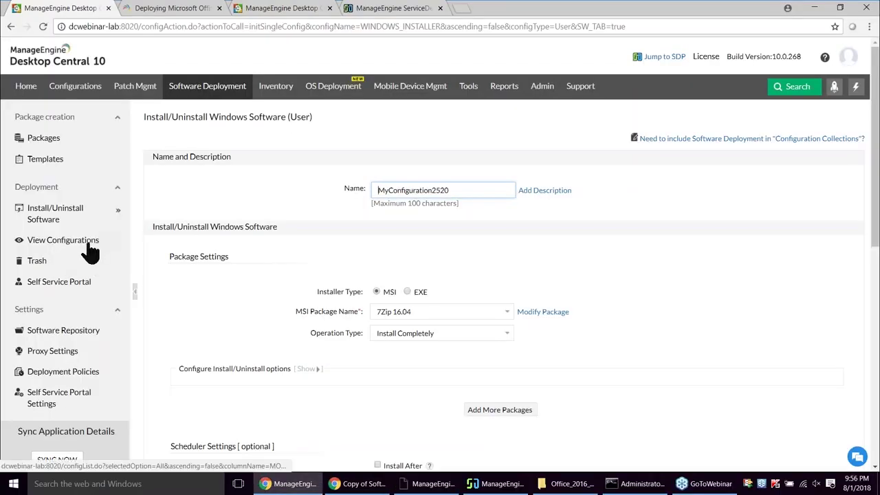
pyautogui.moveTo(50, 219)
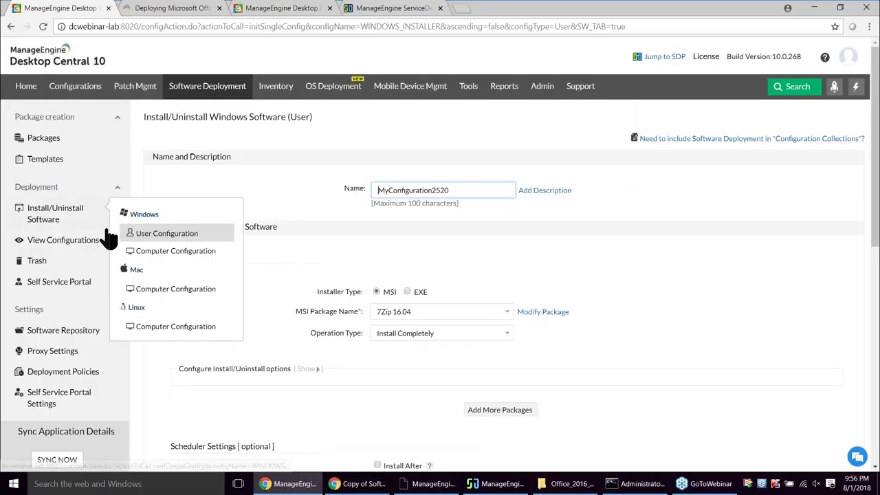
pyautogui.click(141, 252)
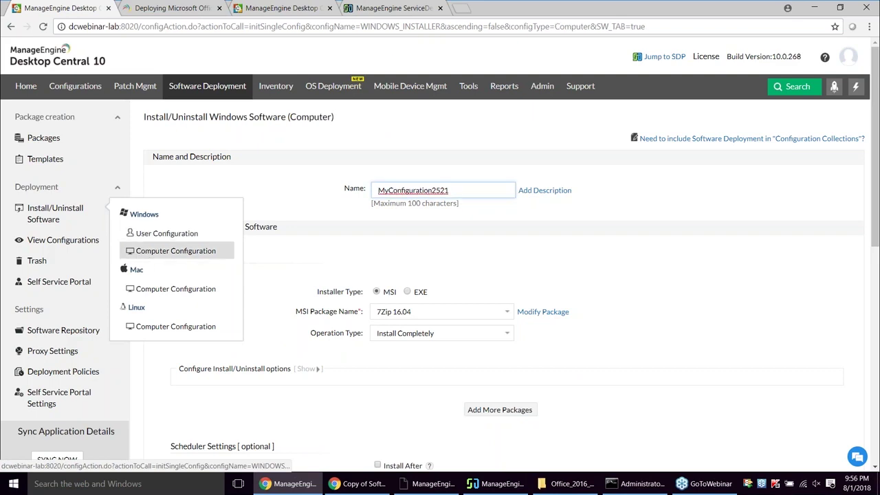
# Step: Expand the configuration's install/uninstall options and enable "Allow User to interact with the Installation/Uninstallation Window"
pyautogui.scroll(-1, 409, 303)
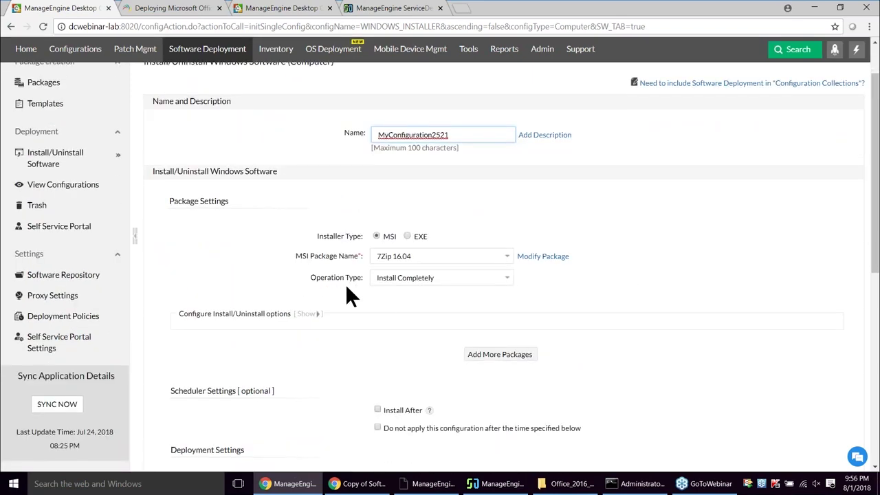
pyautogui.click(308, 313)
pyautogui.scroll(-2, 367, 303)
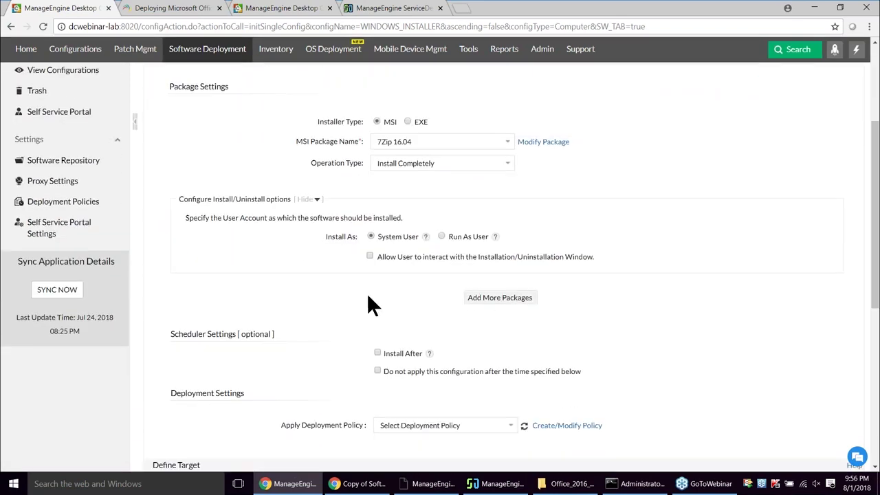
pyautogui.click(369, 255)
pyautogui.moveTo(382, 257); pyautogui.dragTo(595, 254)
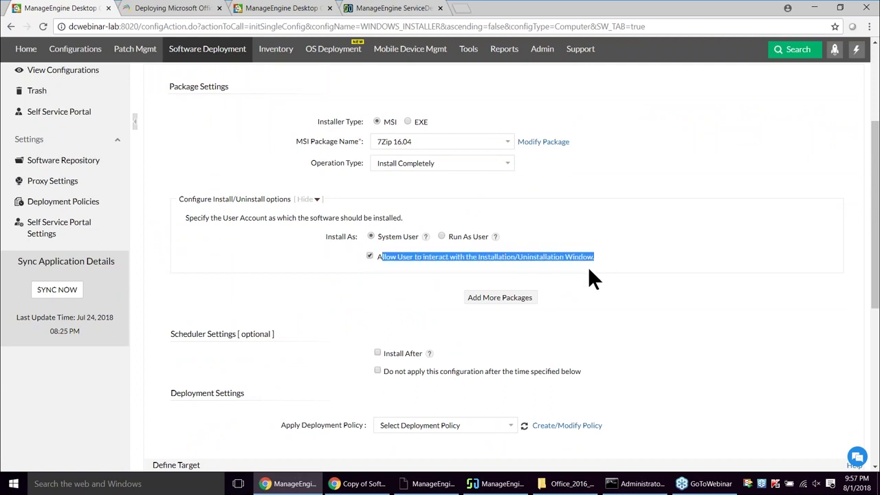
pyautogui.click(633, 263)
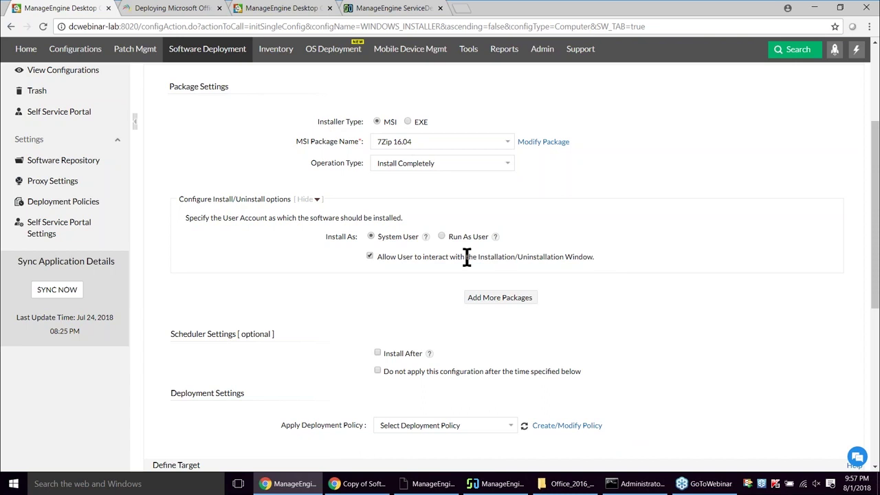
pyautogui.scroll(3, 220, 351)
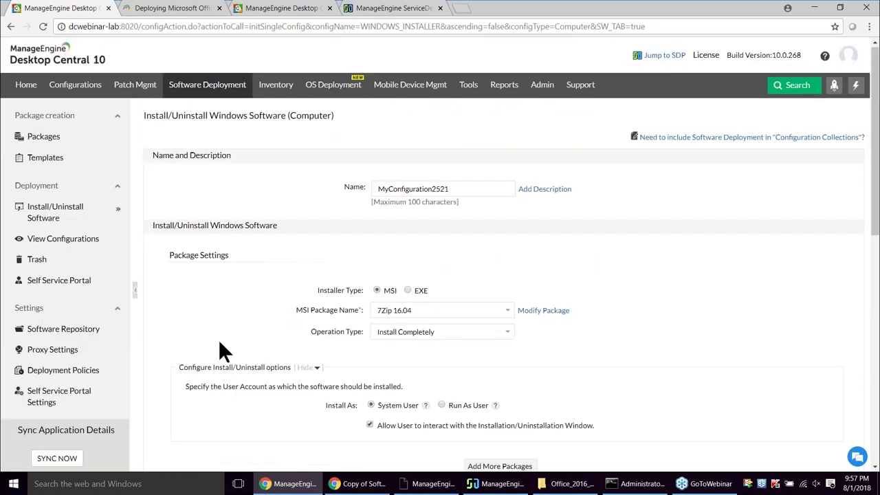
# Step: Return to the presentation and advance to the Scenario 4 slide on automatic installation for new sales people
pyautogui.hotkey('alt', 'Tab')
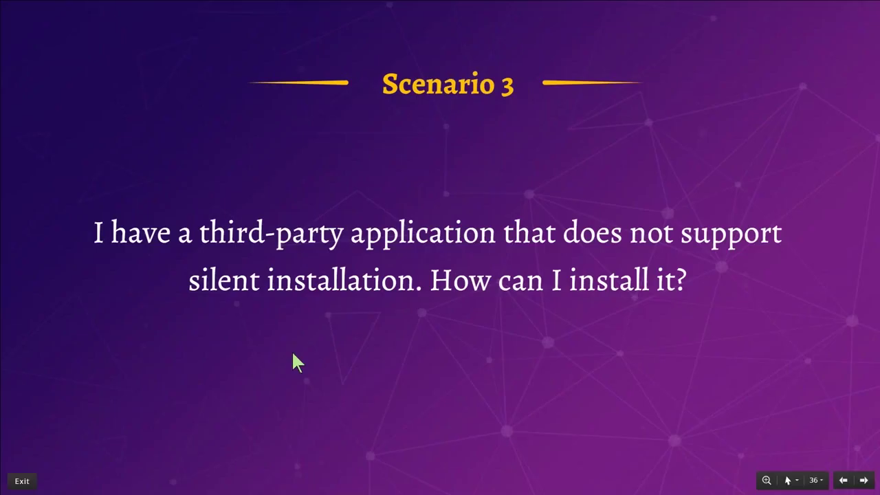
pyautogui.press('Right')
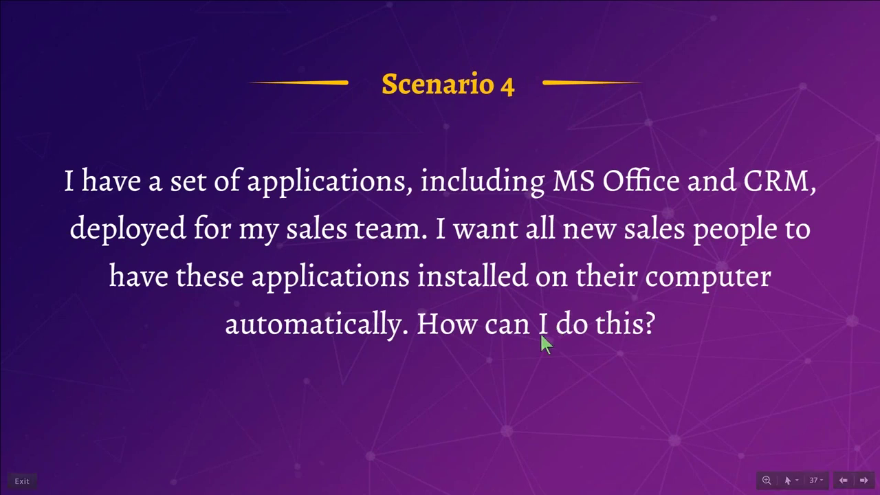
# Step: In Desktop Central's Configuration Settings, examine when configurations apply to computers or users added to an OU/Group, and return to the presentation
pyautogui.hotkey('alt', 'Tab')
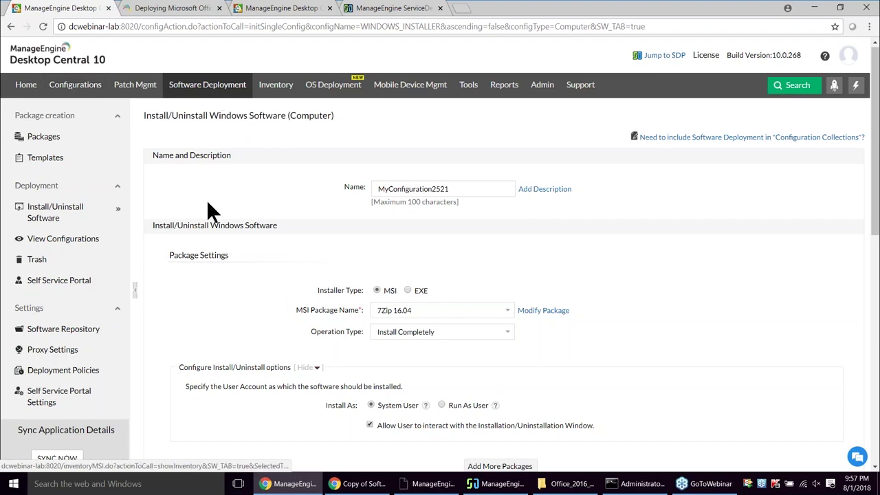
pyautogui.click(74, 88)
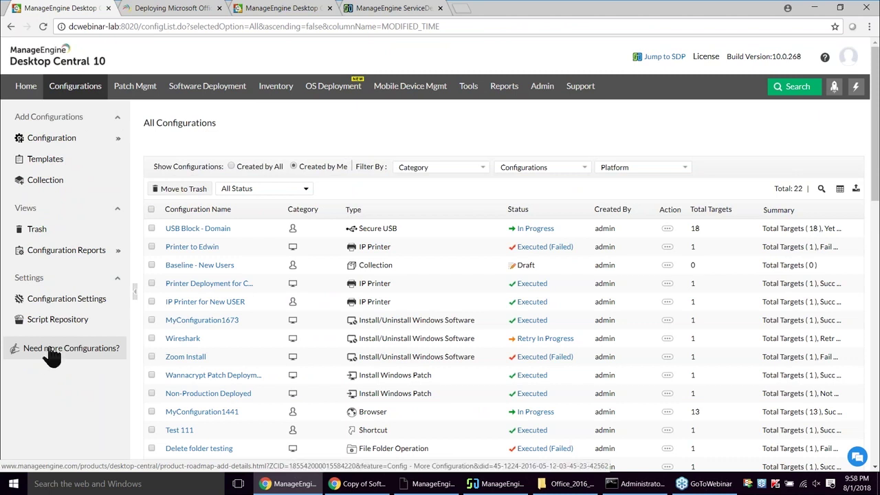
pyautogui.moveTo(52, 252)
pyautogui.click(87, 307)
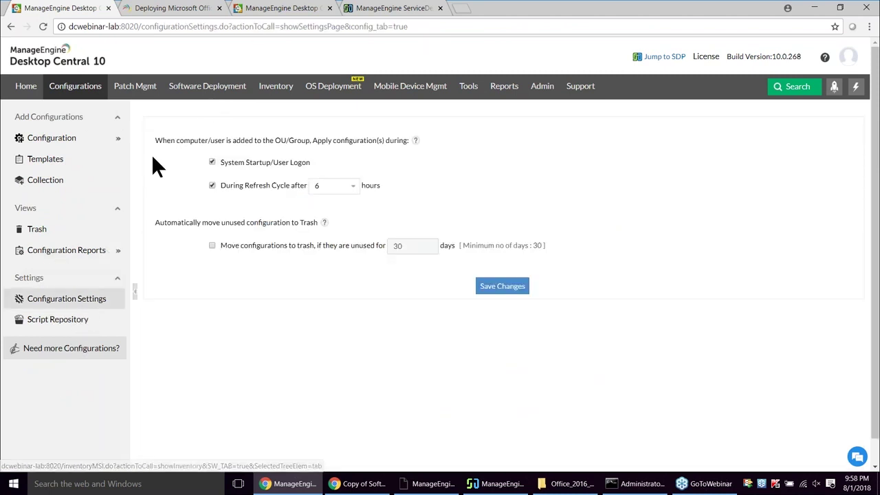
pyautogui.moveTo(156, 142); pyautogui.dragTo(414, 144)
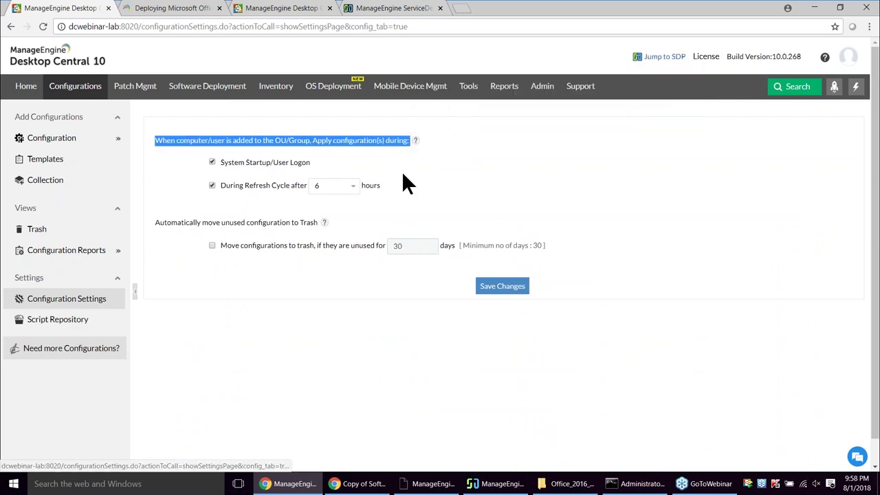
pyautogui.click(202, 340)
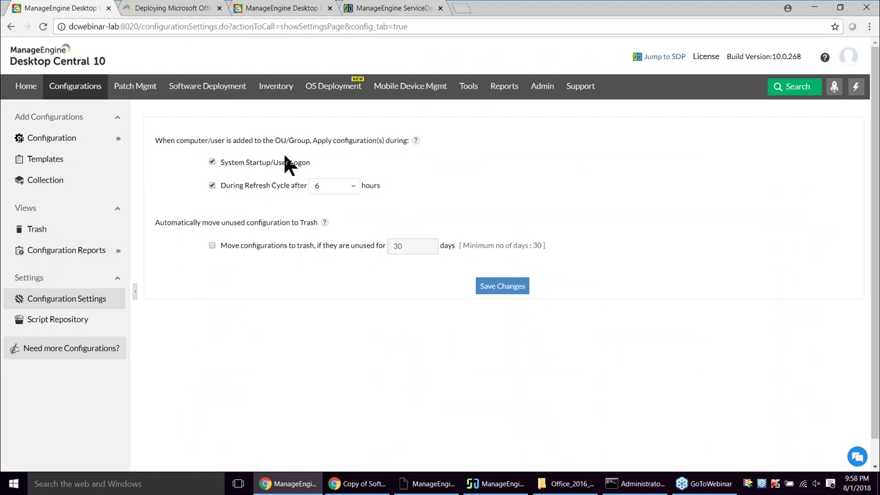
pyautogui.moveTo(275, 141); pyautogui.dragTo(313, 142)
pyautogui.click(312, 165)
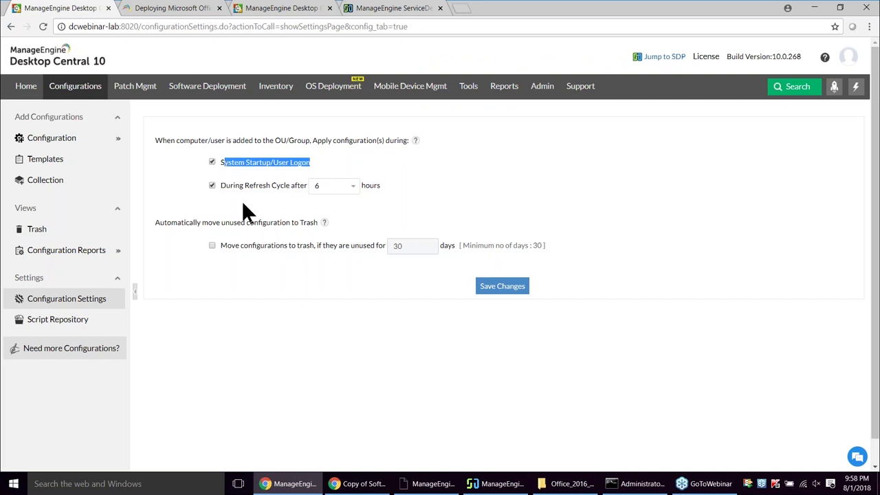
pyautogui.hotkey('alt', 'Tab')
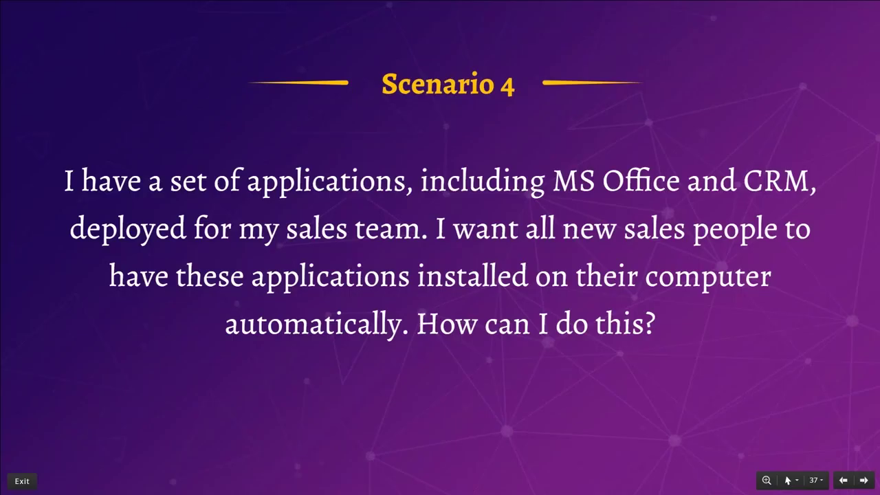
# Step: Advance the presentation to the Scenario 5 slide and, in Desktop Central's Software Deployment, start adding a new Windows package
pyautogui.press('Right')
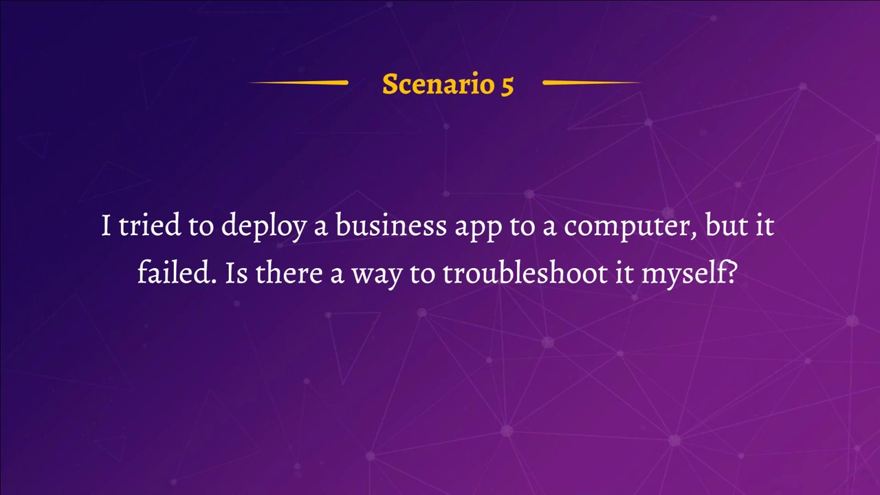
pyautogui.hotkey('alt', 'Tab')
pyautogui.click(342, 233)
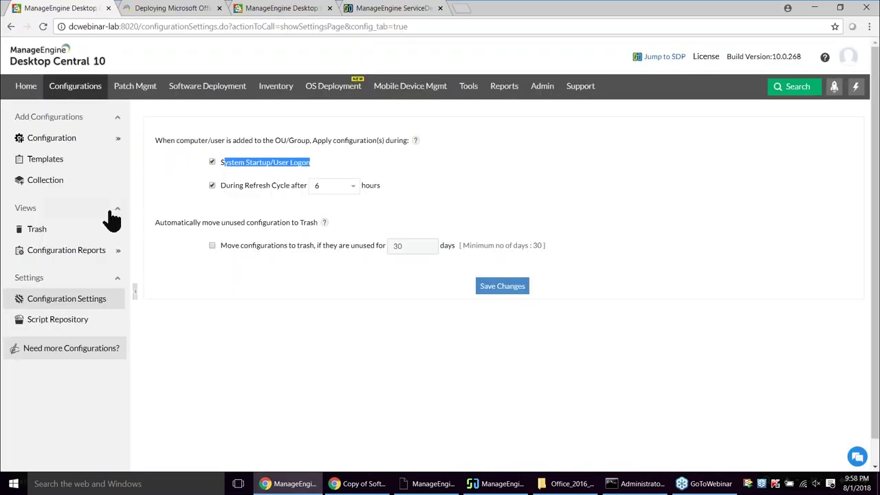
pyautogui.click(225, 89)
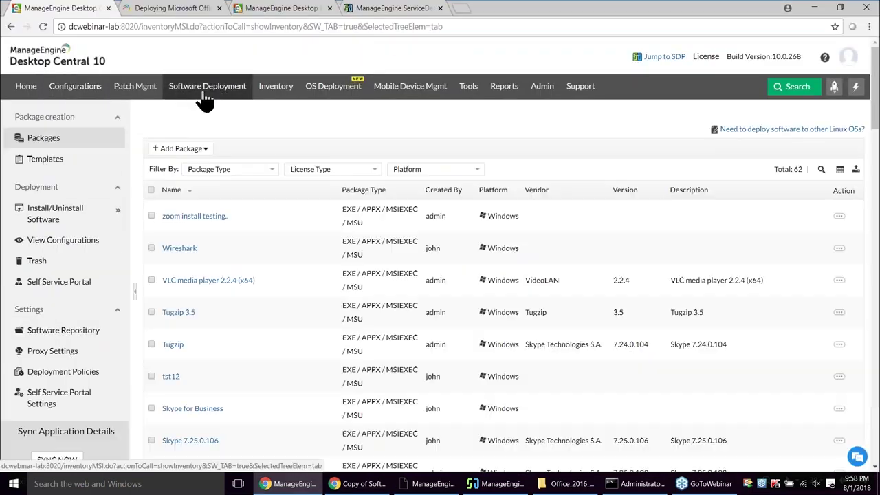
pyautogui.click(176, 149)
pyautogui.click(177, 166)
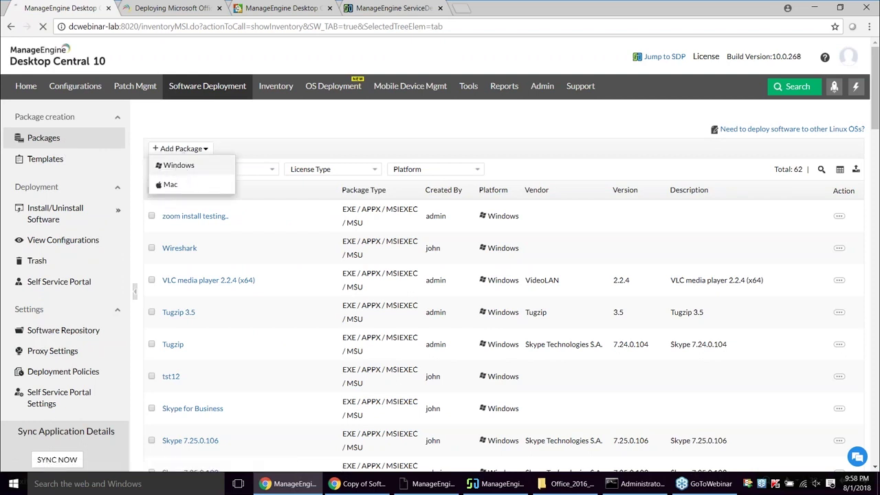
# Step: Enable "Enable Logging for troubleshooting" in the new Windows package's advanced settings
pyautogui.scroll(-1, 206, 282)
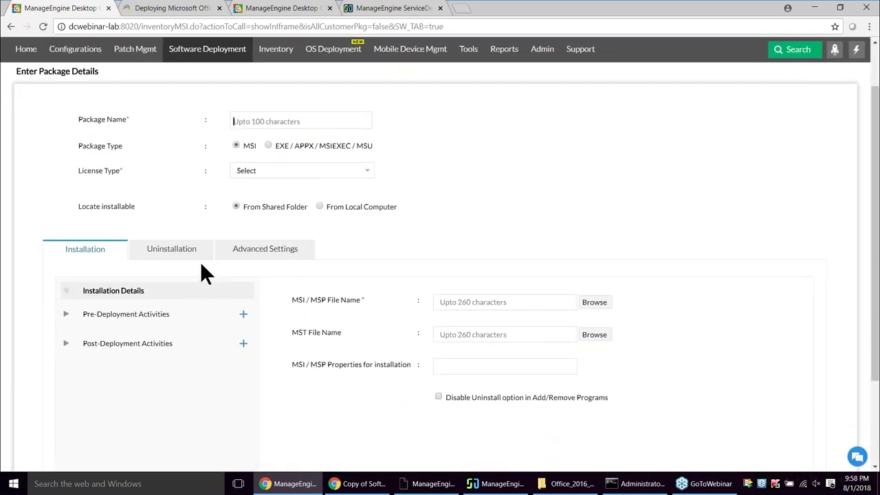
pyautogui.click(272, 253)
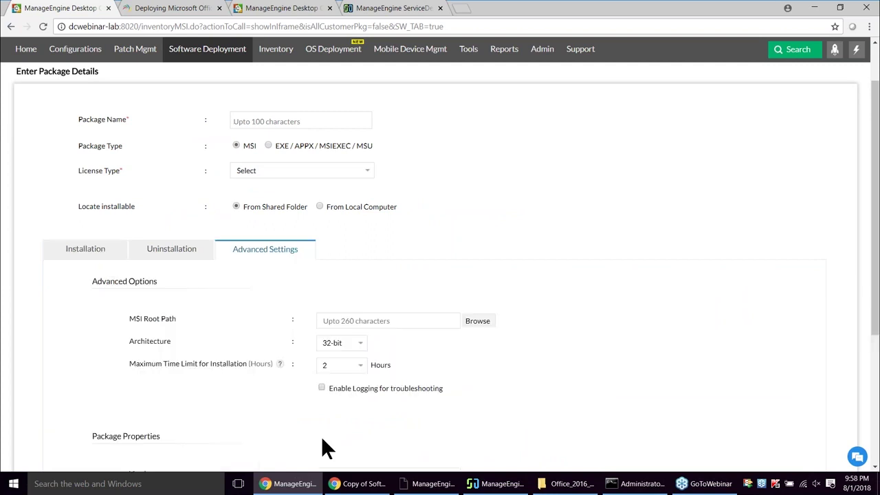
pyautogui.scroll(-2, 327, 412)
pyautogui.click(322, 274)
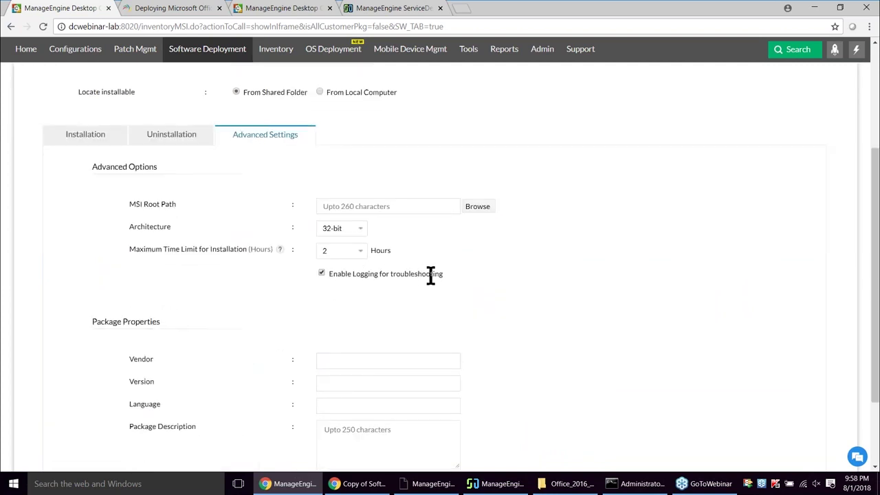
pyautogui.moveTo(443, 274); pyautogui.dragTo(344, 278)
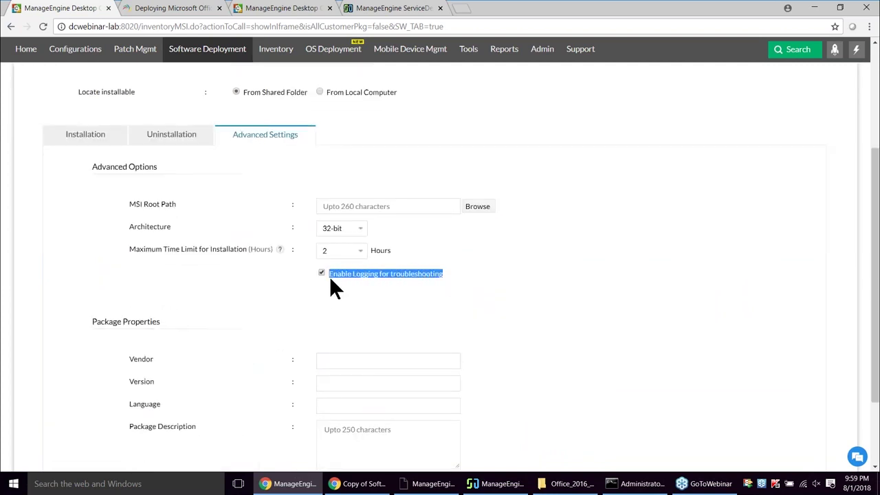
# Step: Return to the presentation and advance past the agent log files slide to the Question 1 slide on Mac applications
pyautogui.hotkey('alt', 'Tab')
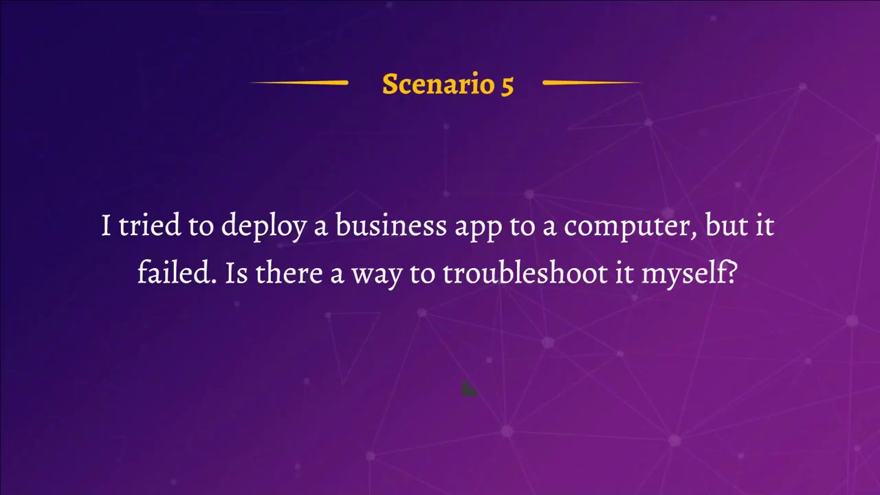
pyautogui.press('Right')
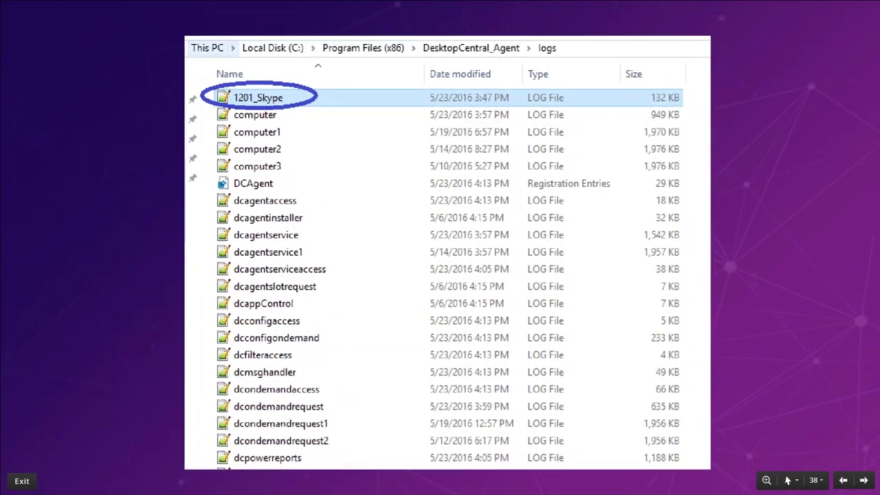
pyautogui.press('Right')
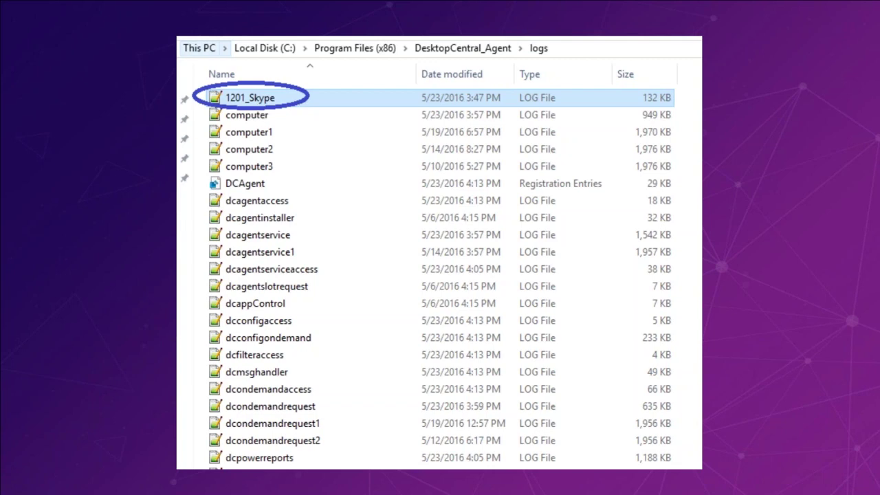
pyautogui.hotkey('alt', 'Tab')
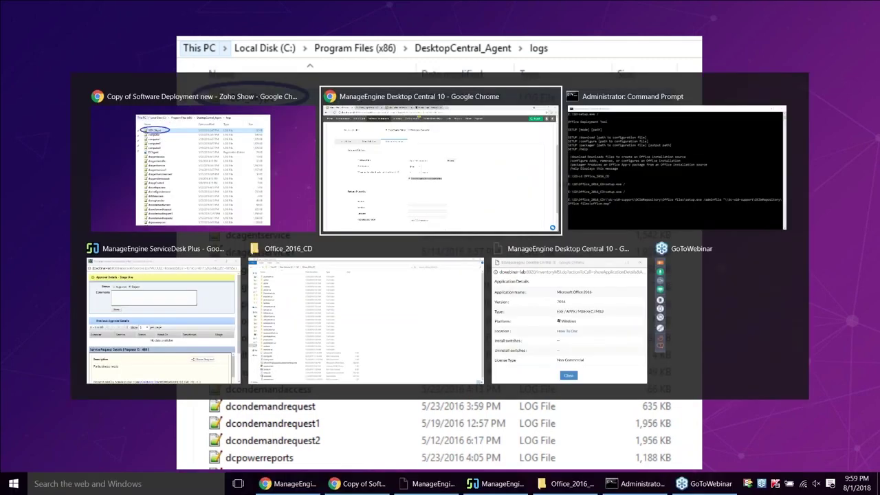
pyautogui.hotkey('alt', 'Tab')
pyautogui.press('Right')
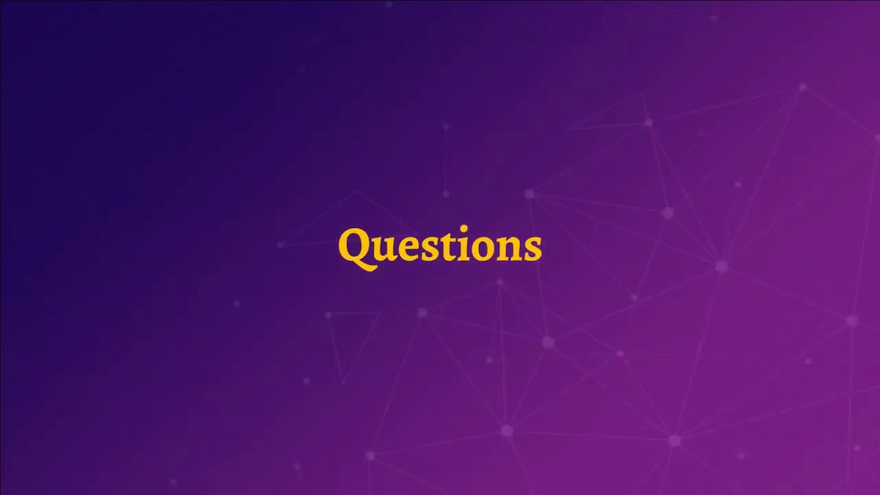
pyautogui.press('Right')
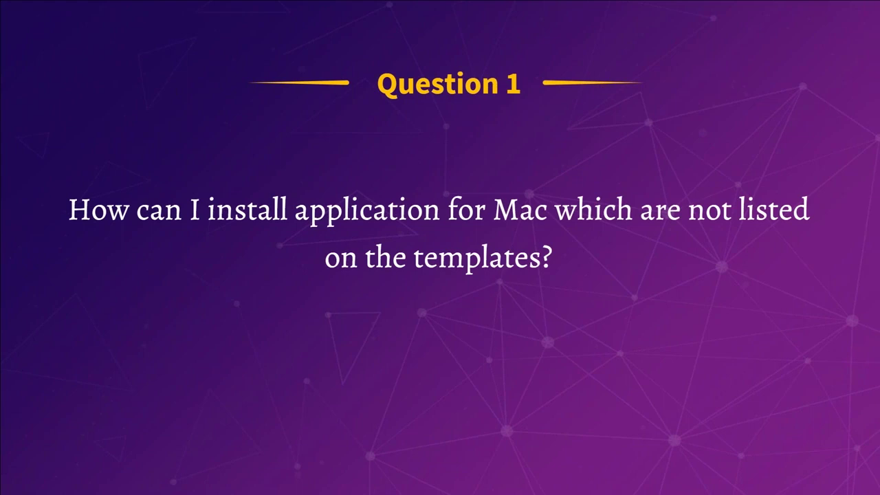
# Step: Switch back to Desktop Central and start adding a new Mac package in Software Deployment
pyautogui.hotkey('alt', 'Tab')
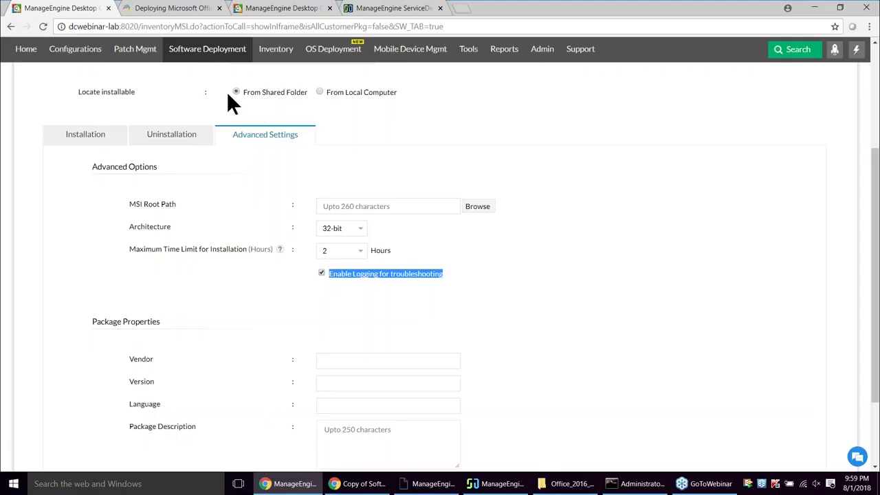
pyautogui.scroll(3, 194, 96)
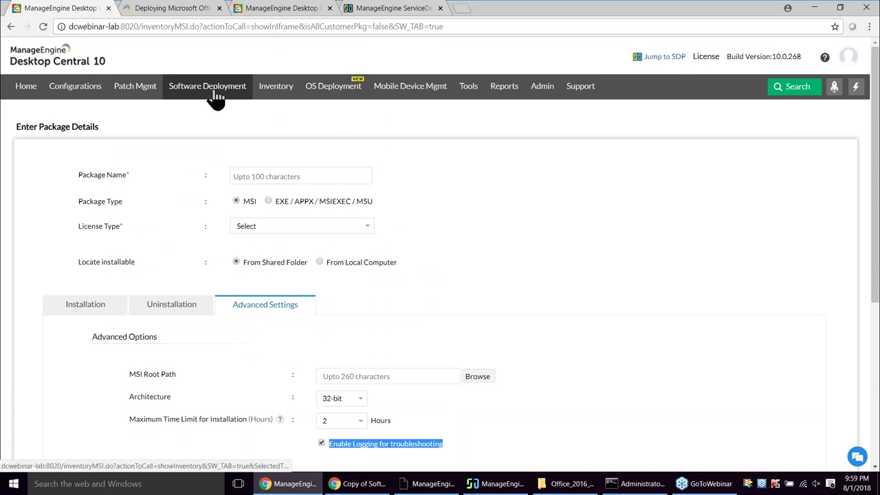
pyautogui.click(214, 94)
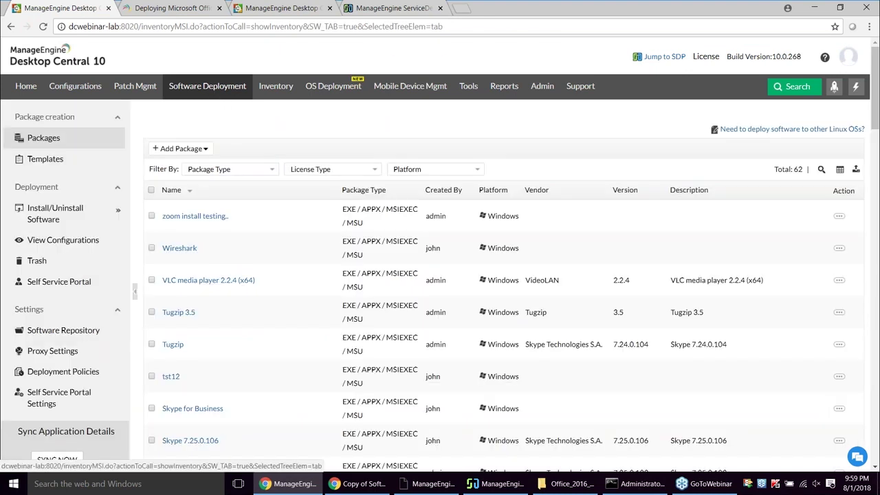
pyautogui.click(192, 149)
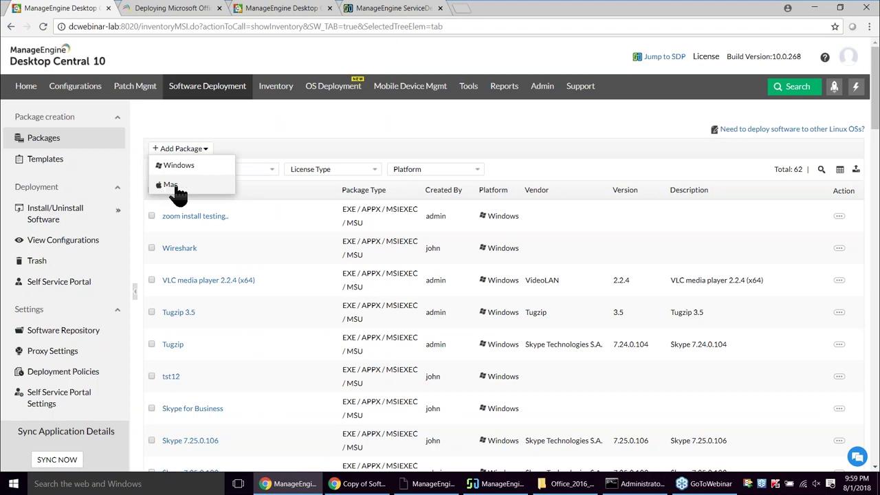
pyautogui.click(177, 193)
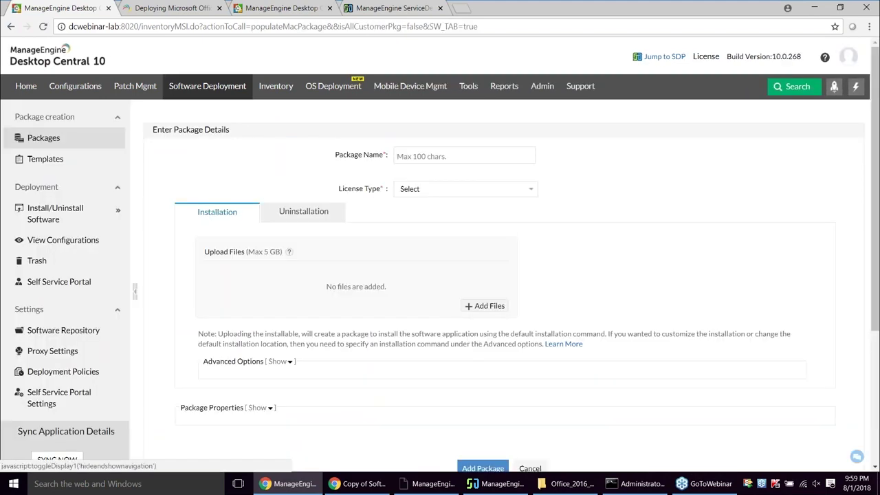
# Step: Examine the Mac package's installation and uninstallation settings, including the advanced installation command option
pyautogui.scroll(-1, 241, 286)
pyautogui.scroll(1, 241, 286)
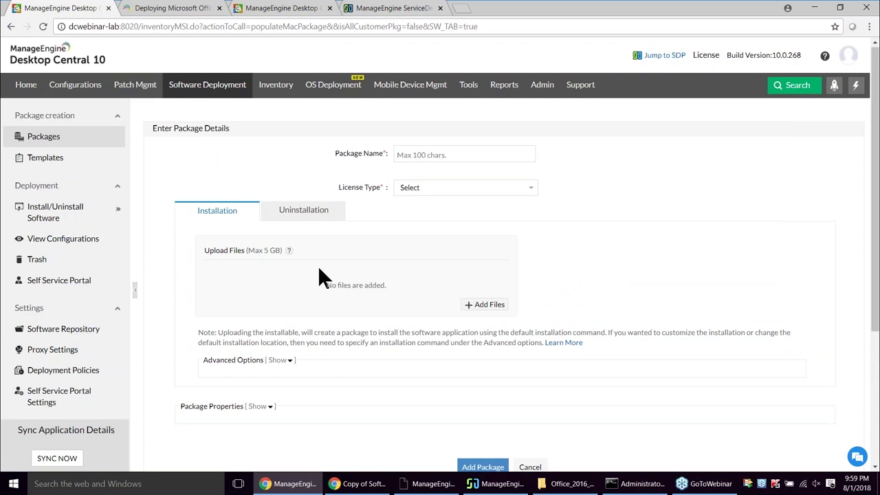
pyautogui.click(305, 219)
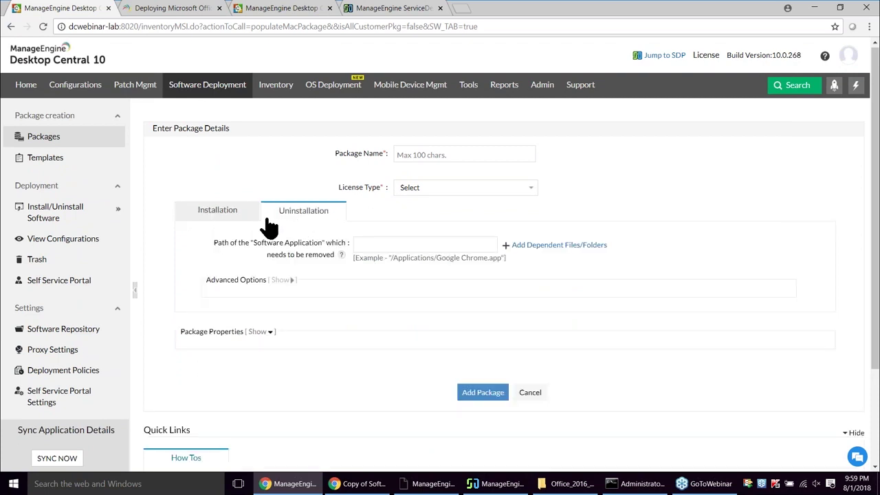
pyautogui.click(220, 213)
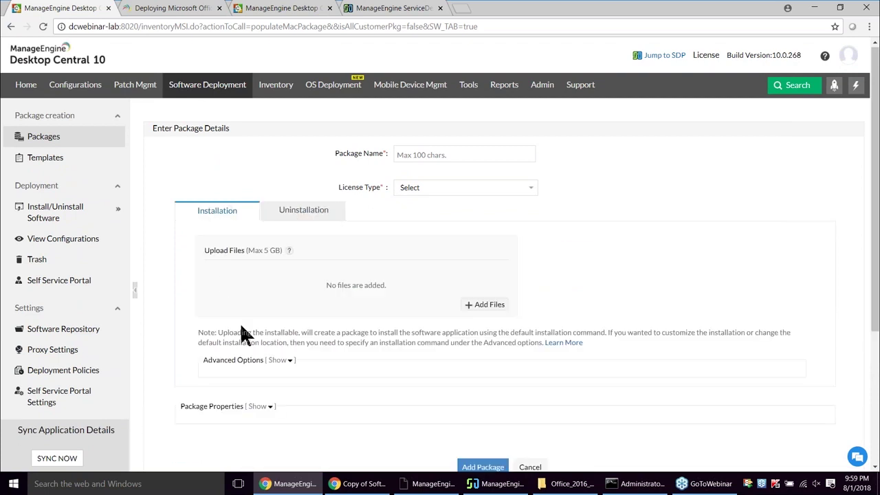
pyautogui.scroll(-1, 271, 366)
pyautogui.click(280, 306)
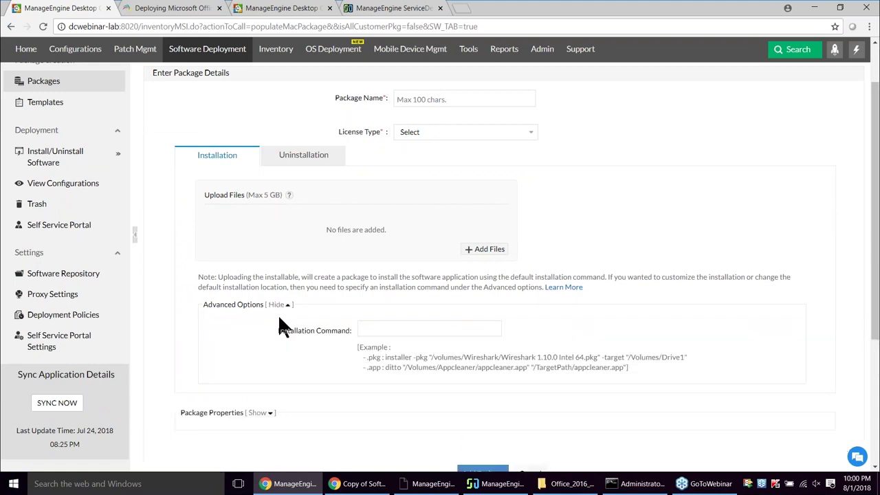
pyautogui.scroll(-1, 387, 232)
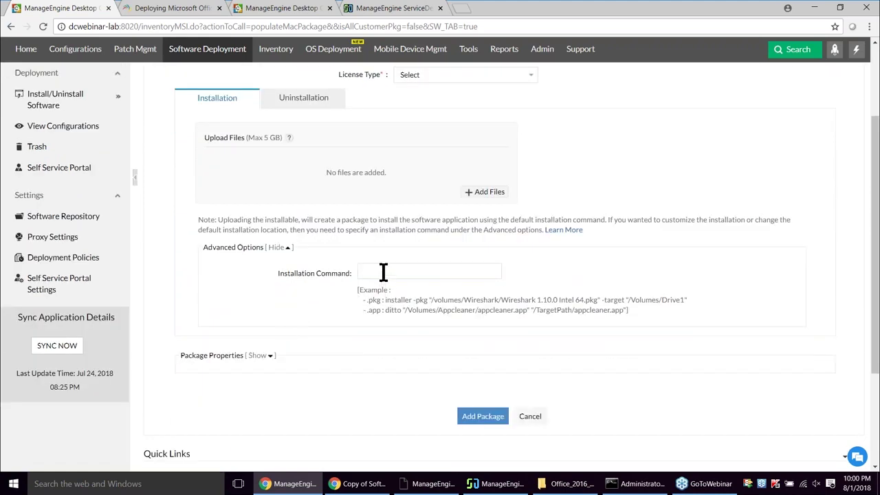
pyautogui.scroll(2, 396, 291)
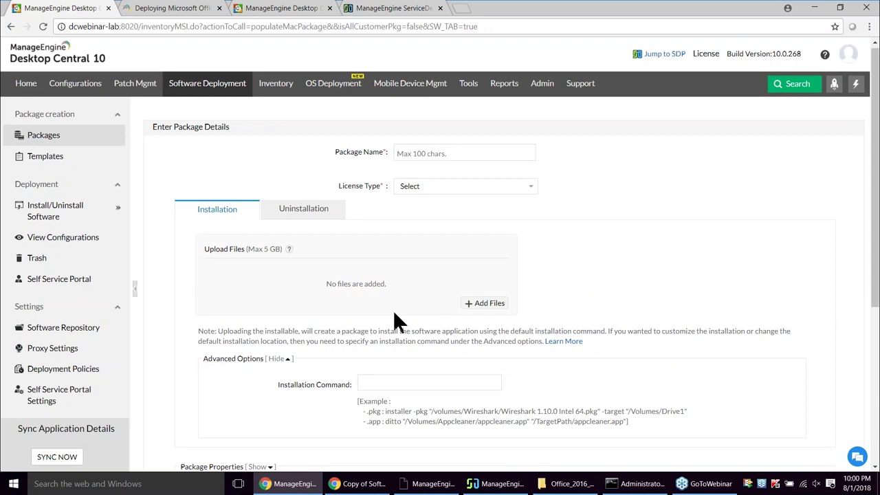
# Step: Advance the presentation to the Question 2 slide on the Self-Service portal and open Desktop Central's license details
pyautogui.hotkey('alt', 'Tab')
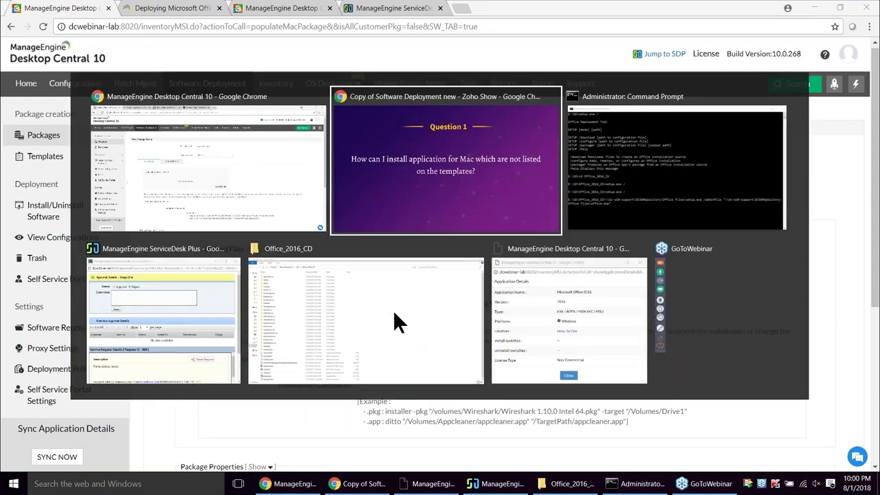
pyautogui.press('Right')
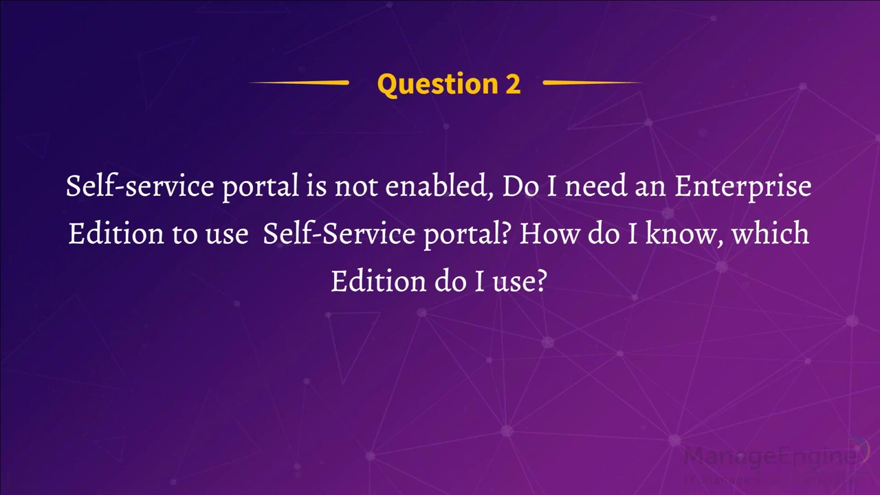
pyautogui.hotkey('alt', 'Tab')
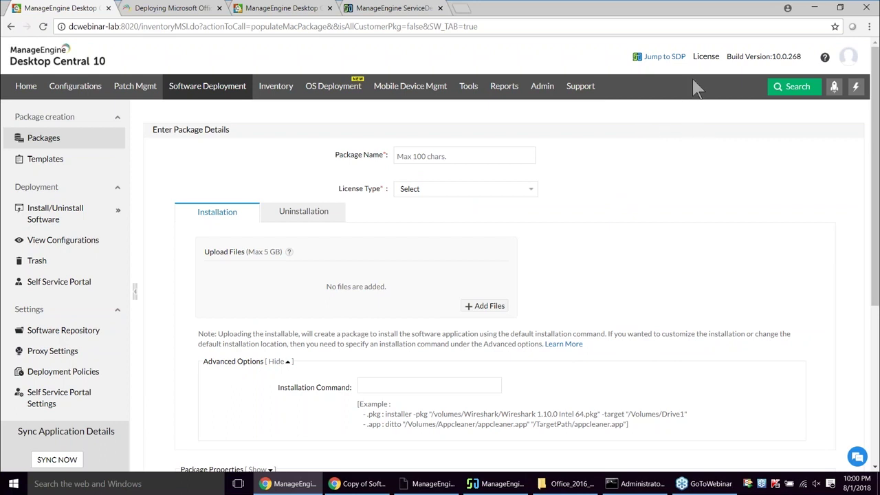
pyautogui.click(761, 58)
pyautogui.click(755, 260)
pyautogui.click(706, 57)
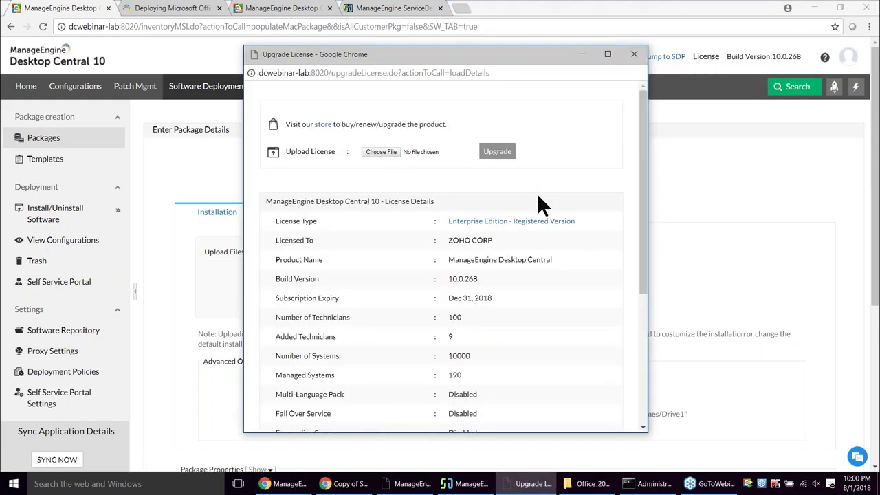
# Step: Examine the license type in the license details, close them, and advance the presentation to the Question 3 slide
pyautogui.scroll(-1, 537, 200)
pyautogui.moveTo(582, 164); pyautogui.dragTo(451, 165)
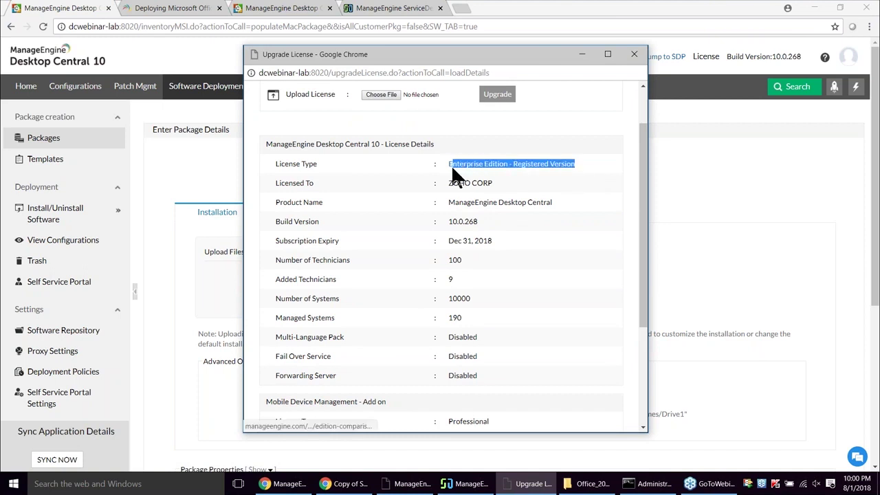
pyautogui.scroll(-1, 496, 253)
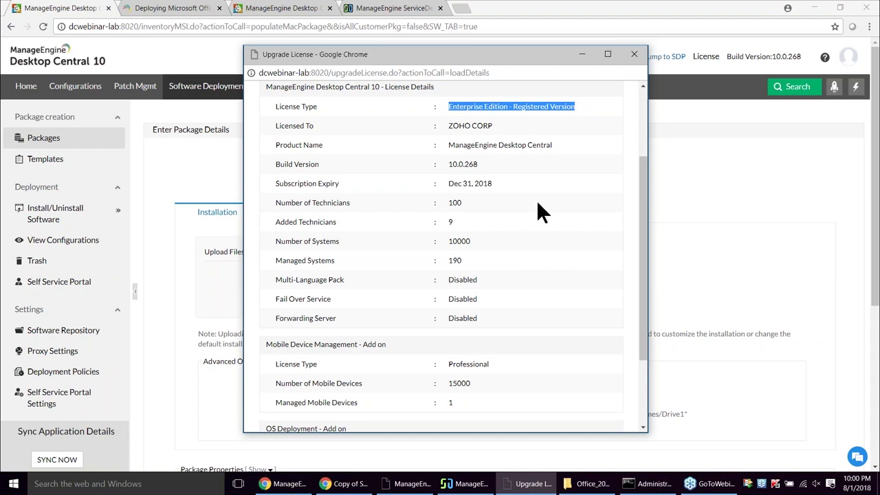
pyautogui.scroll(1, 563, 213)
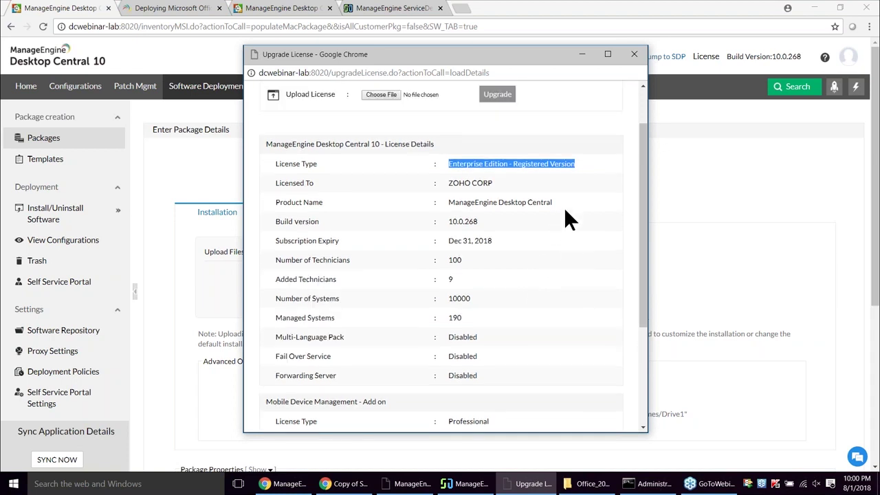
pyautogui.click(634, 54)
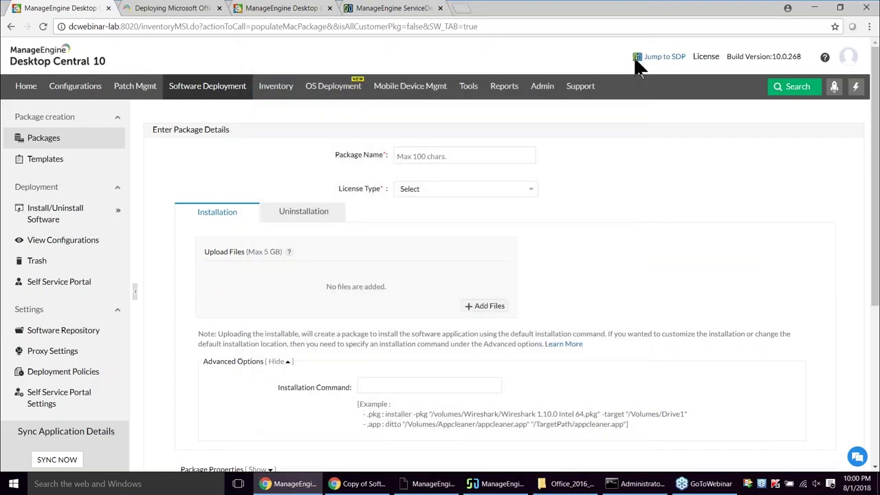
pyautogui.hotkey('alt', 'Tab')
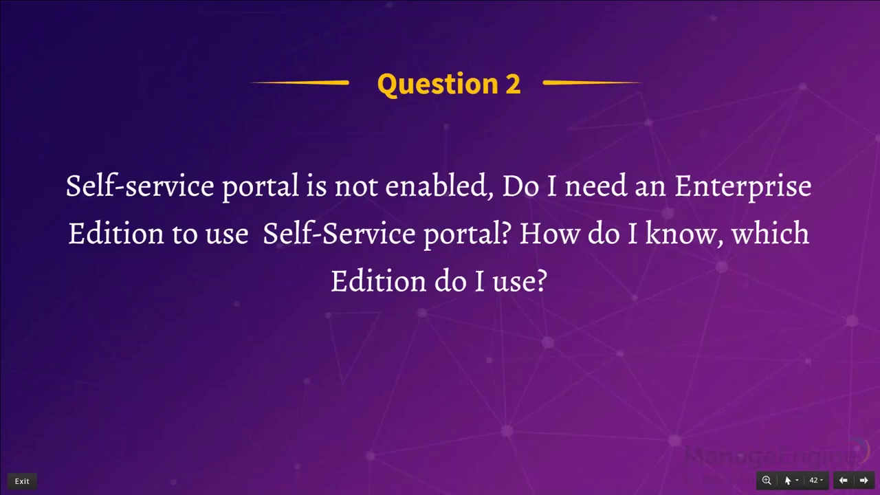
pyautogui.press('Right')
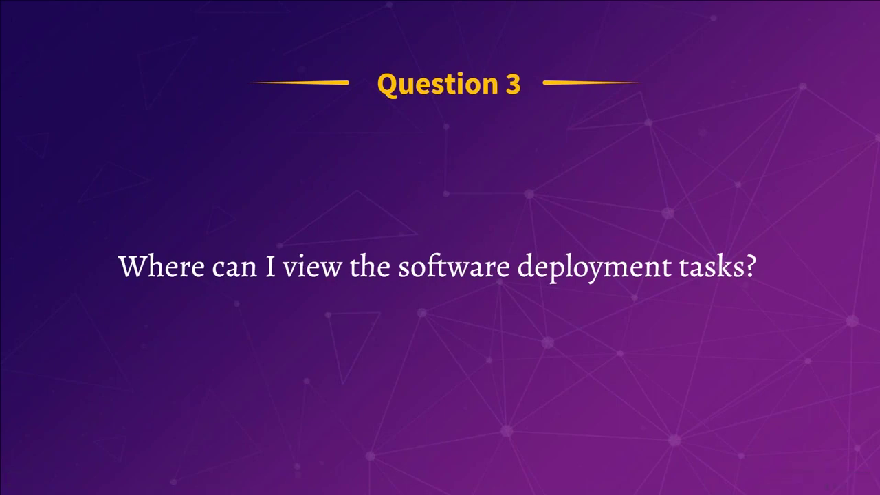
# Step: Switch to Desktop Central, open MyConfiguration1673 from the software deployment configurations, and examine its current status in the summary
pyautogui.hotkey('alt', 'Tab')
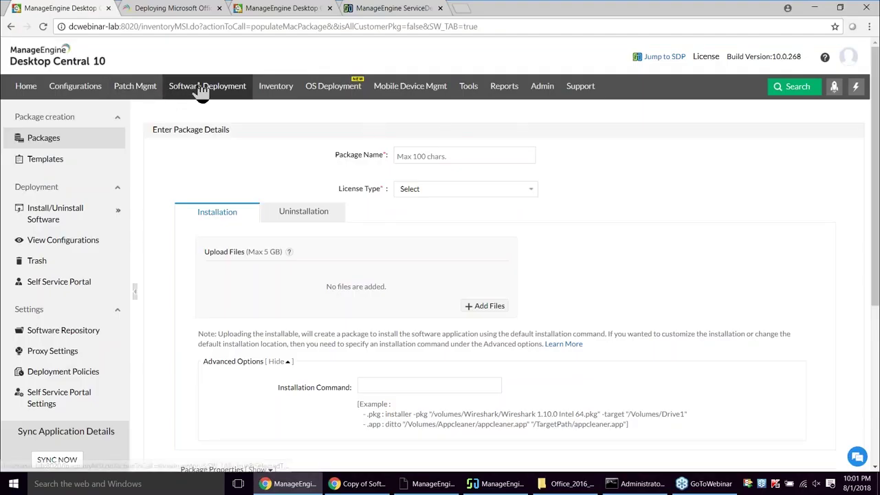
pyautogui.click(69, 249)
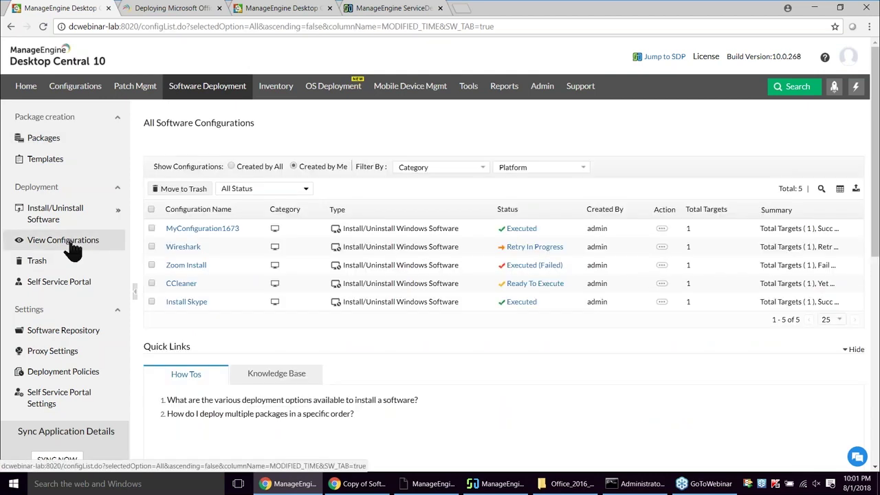
pyautogui.click(213, 232)
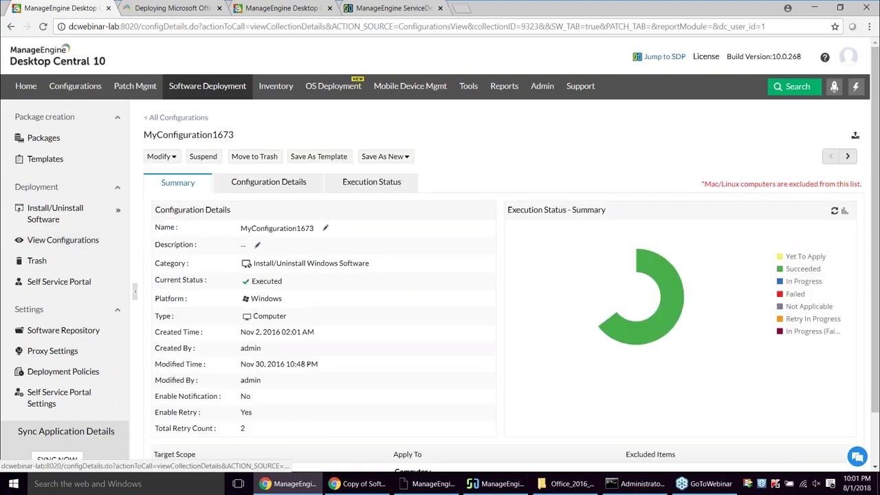
pyautogui.scroll(-2, 249, 309)
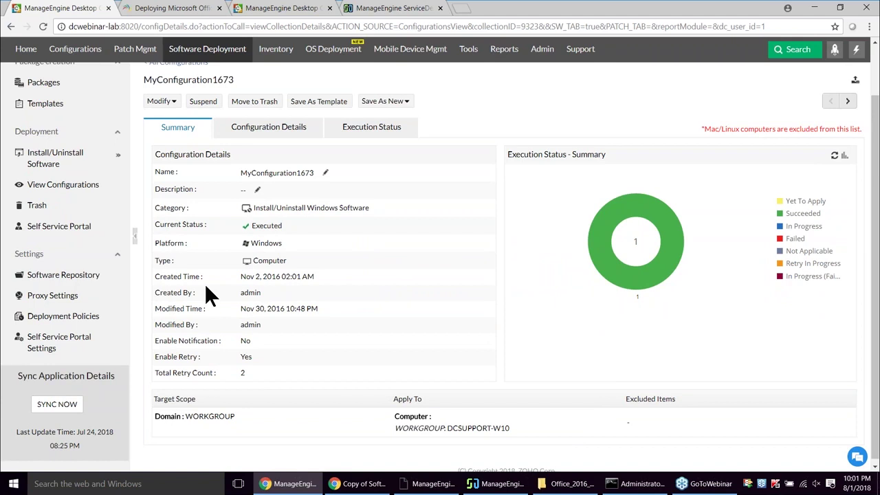
pyautogui.moveTo(284, 227); pyautogui.dragTo(246, 231)
pyautogui.click(351, 283)
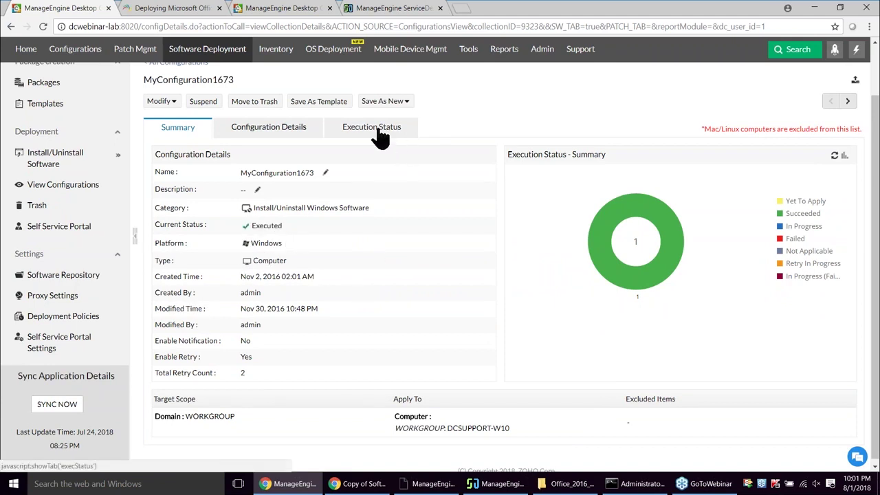
# Step: Examine MyConfiguration1673's execution status with its remarks, and its configuration details, including the deployment settings and the package name
pyautogui.click(377, 130)
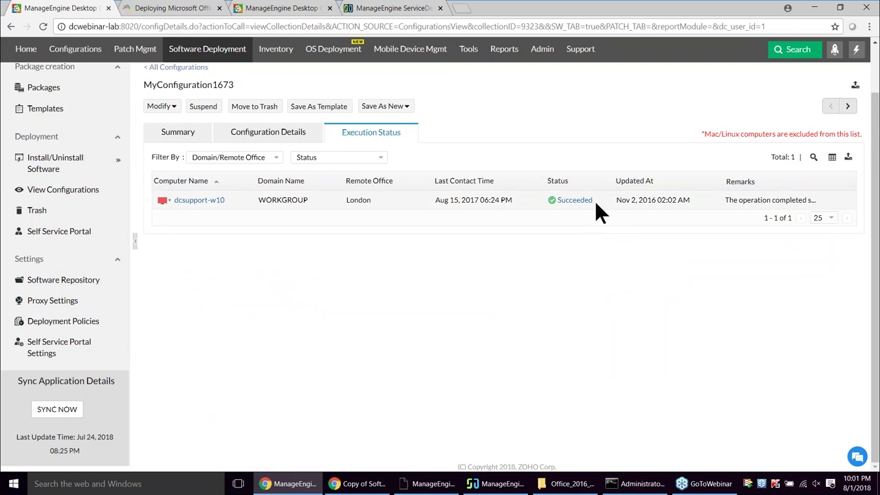
pyautogui.moveTo(722, 199); pyautogui.dragTo(823, 200)
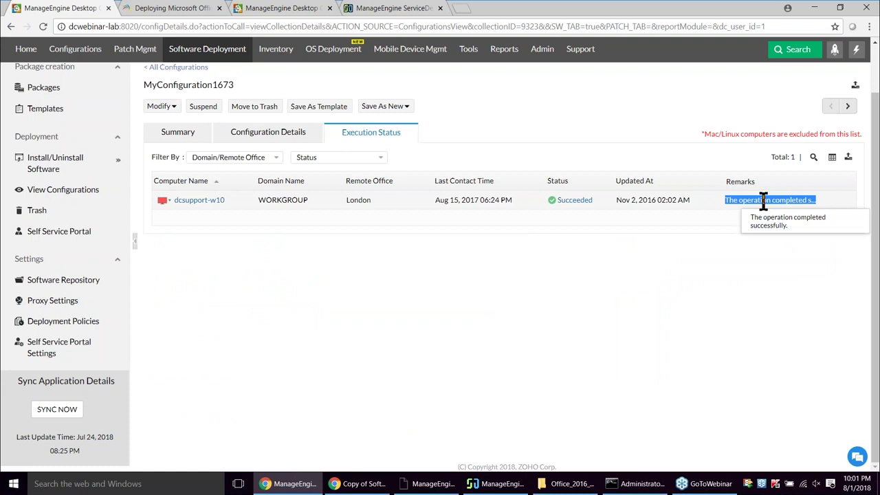
pyautogui.click(261, 137)
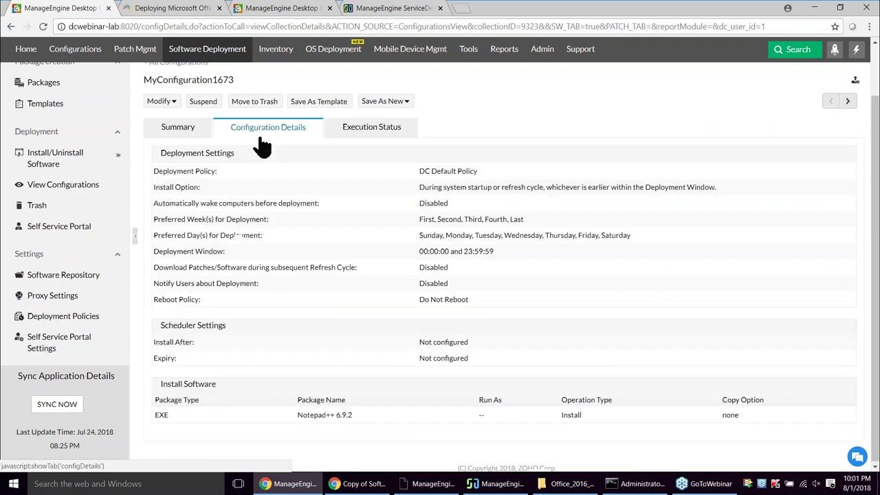
pyautogui.moveTo(416, 169); pyautogui.dragTo(488, 309)
pyautogui.click(490, 306)
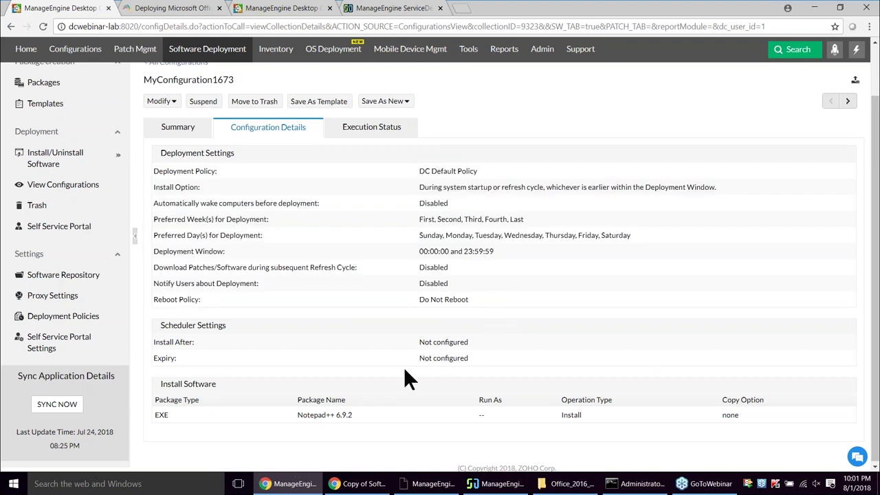
pyautogui.moveTo(368, 418); pyautogui.dragTo(294, 415)
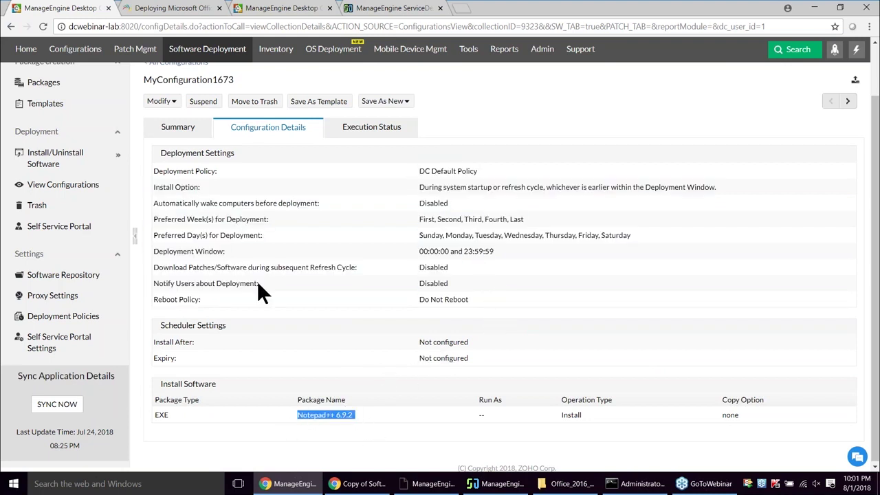
# Step: Return to MyConfiguration1673's summary and review its configuration details, target scope and available actions
pyautogui.click(167, 132)
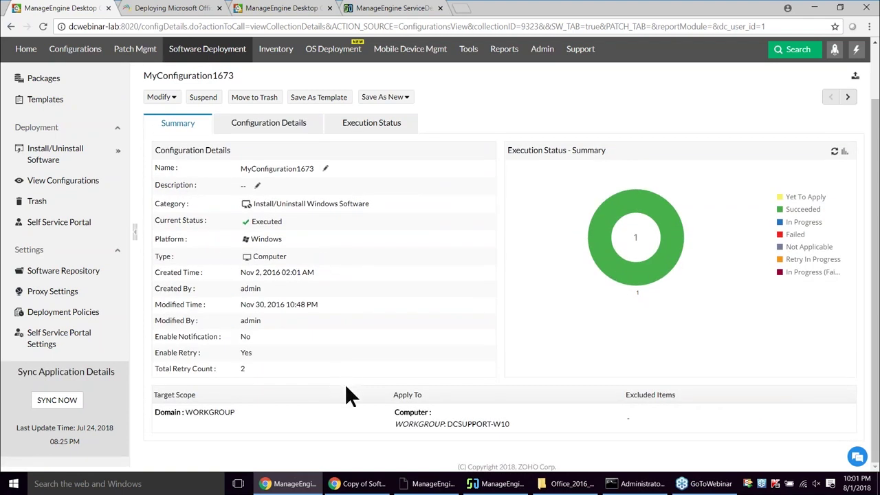
pyautogui.scroll(2, 338, 385)
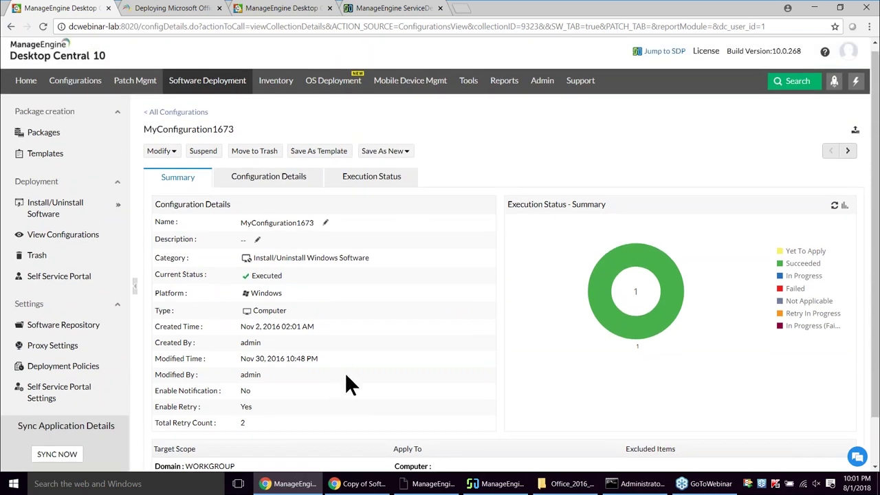
pyautogui.scroll(-2, 348, 377)
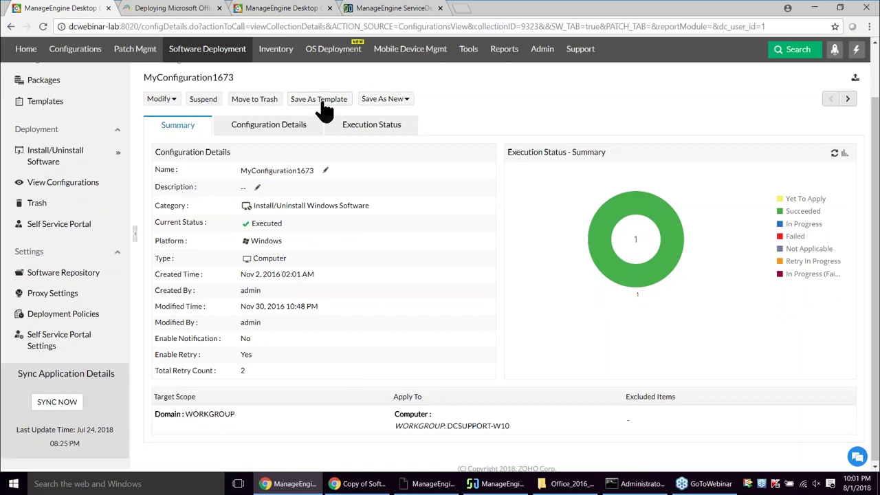
pyautogui.scroll(1, 320, 108)
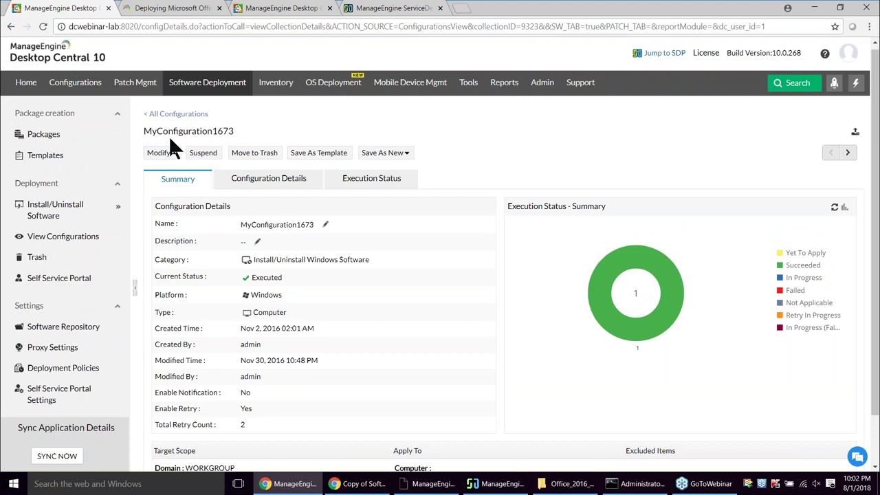
# Step: Open the templates in Configurations and display the user-defined ones
pyautogui.click(88, 88)
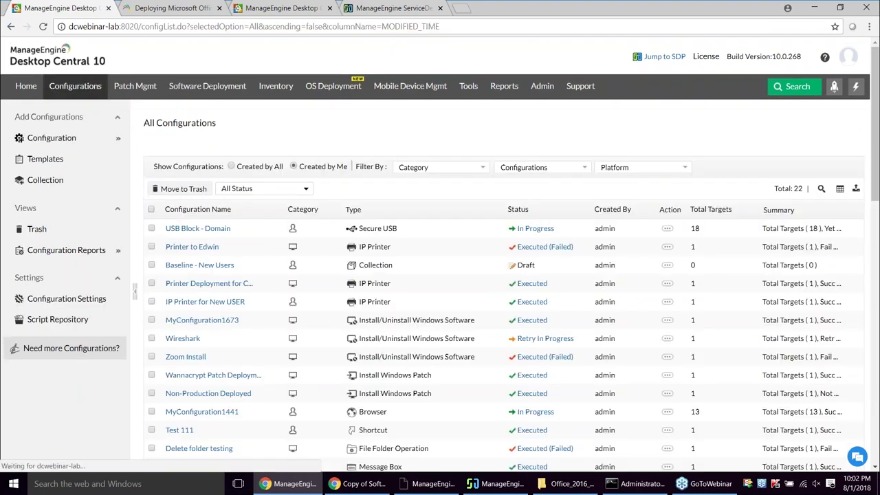
pyautogui.click(37, 164)
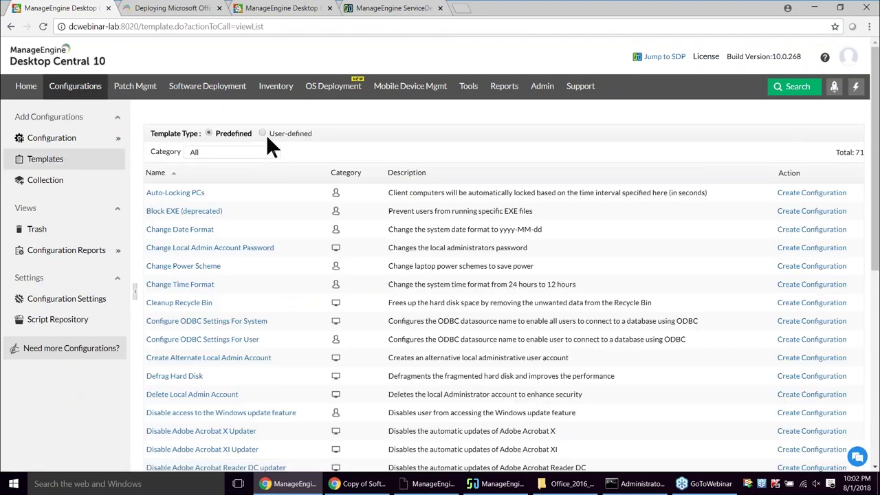
pyautogui.click(262, 133)
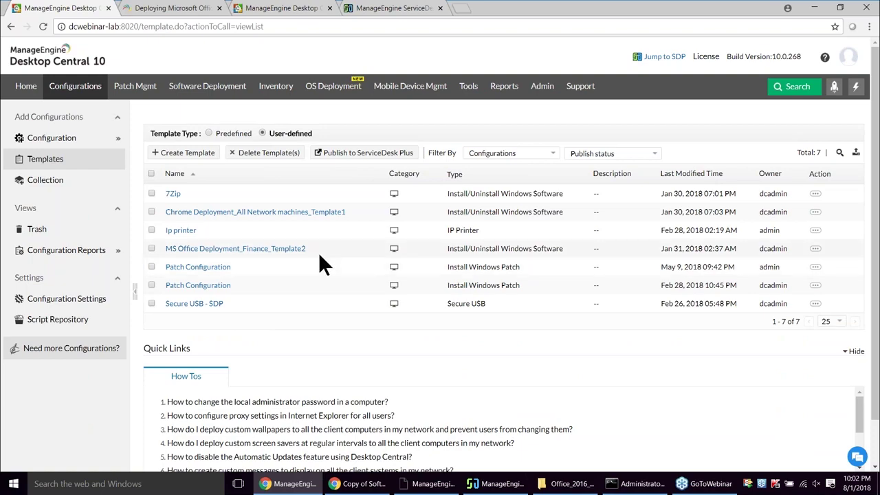
# Step: Switch back to the presentation and advance it to the Question 5 slide on replicating software packages to the remote office
pyautogui.hotkey('alt', 'Tab')
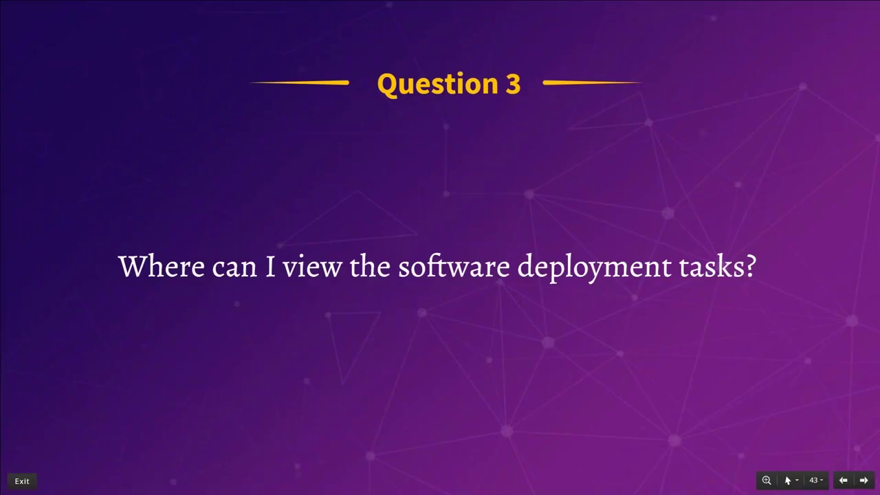
pyautogui.press('Right')
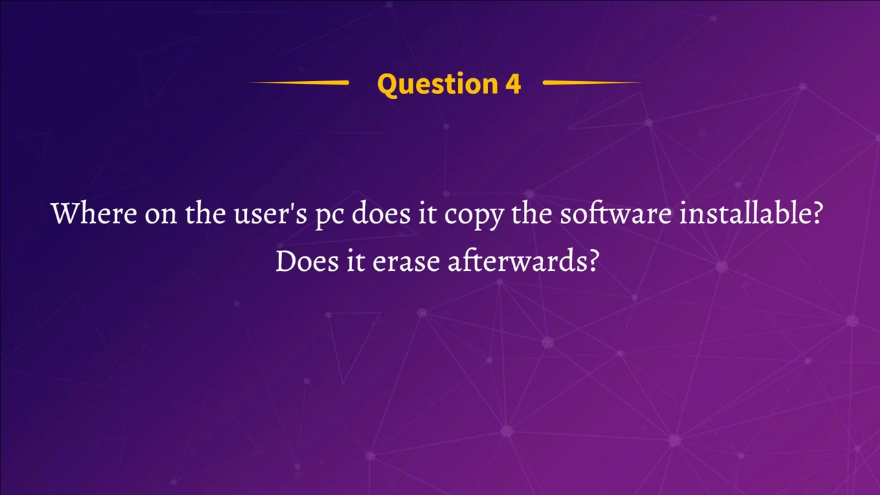
pyautogui.press('Right')
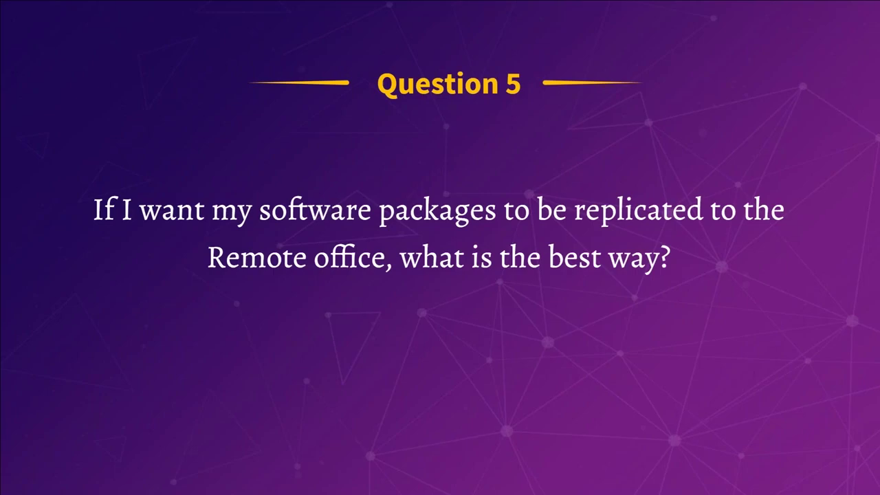
# Step: Switch to Desktop Central, start adding a Windows package in Software Deployment, and examine the From Local Computer upload option for the installable
pyautogui.hotkey('alt', 'Tab')
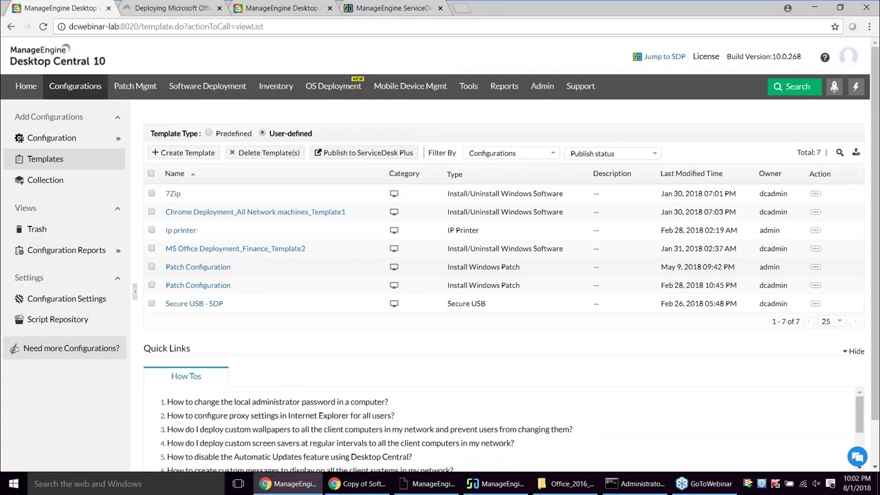
pyautogui.moveTo(91, 143)
pyautogui.click(210, 87)
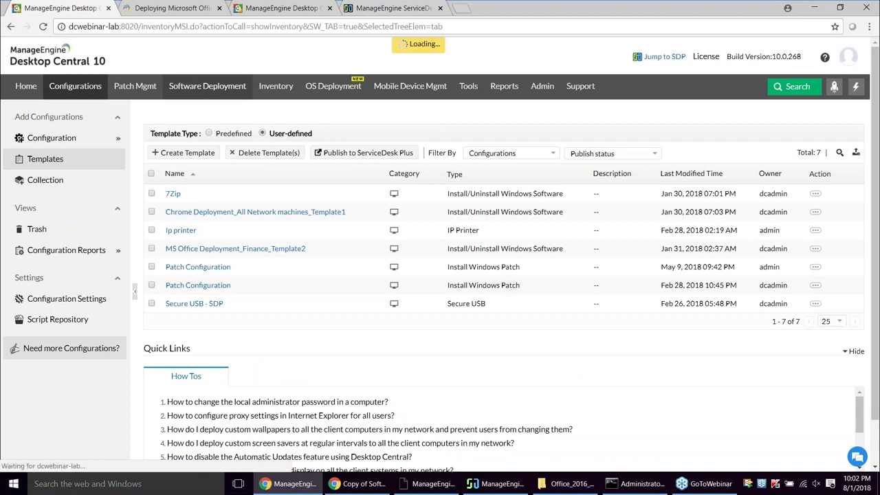
pyautogui.click(198, 152)
pyautogui.click(205, 168)
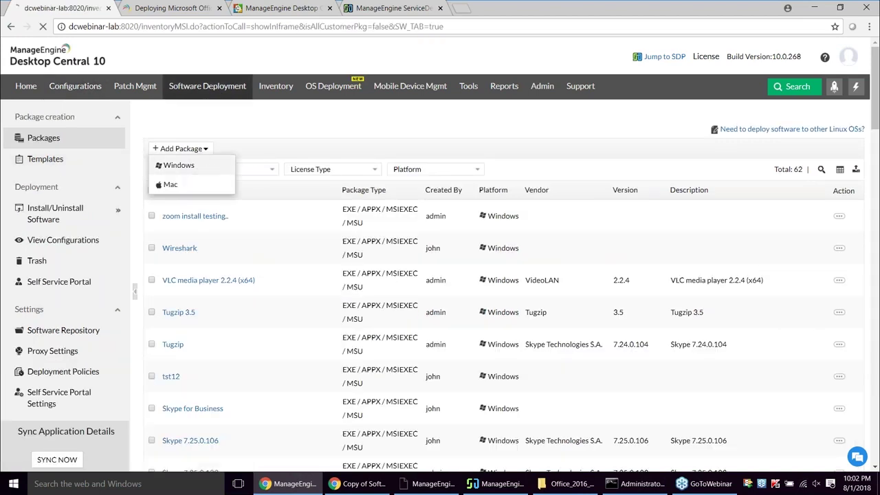
pyautogui.click(319, 262)
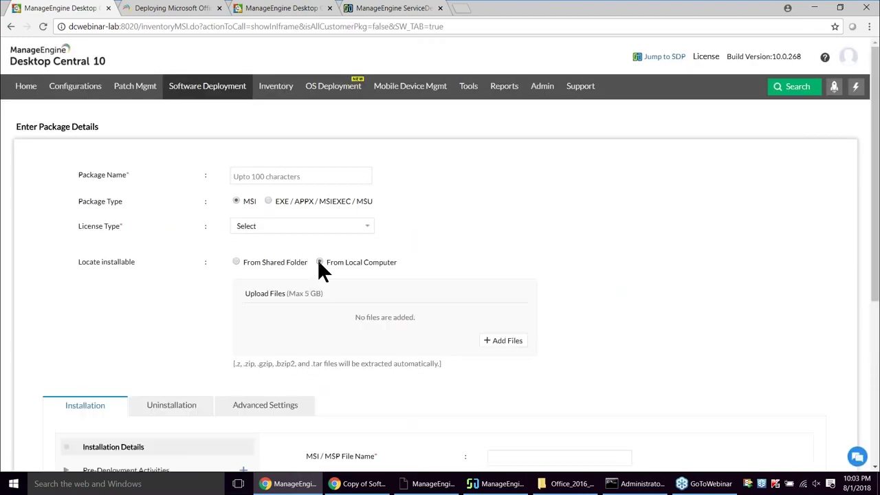
pyautogui.scroll(-2, 320, 268)
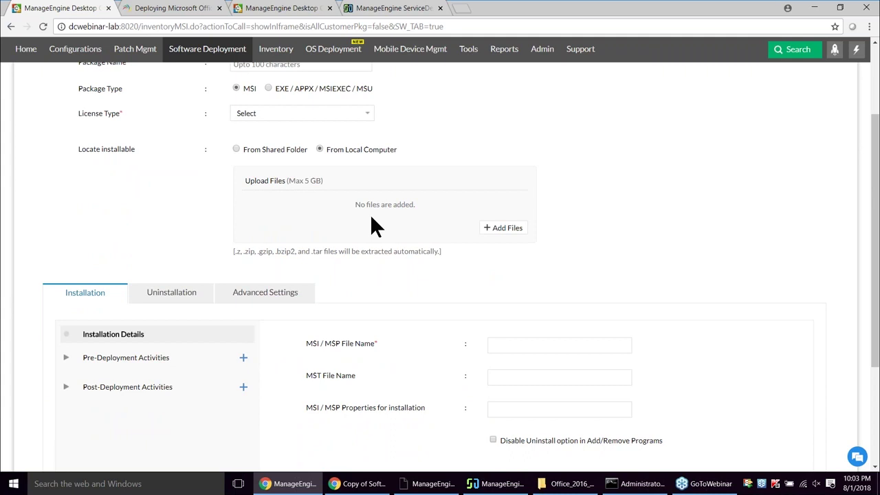
# Step: Advance the presentation to the Question 6 slide and open the software deployment configurations list in Desktop Central
pyautogui.hotkey('alt', 'Tab')
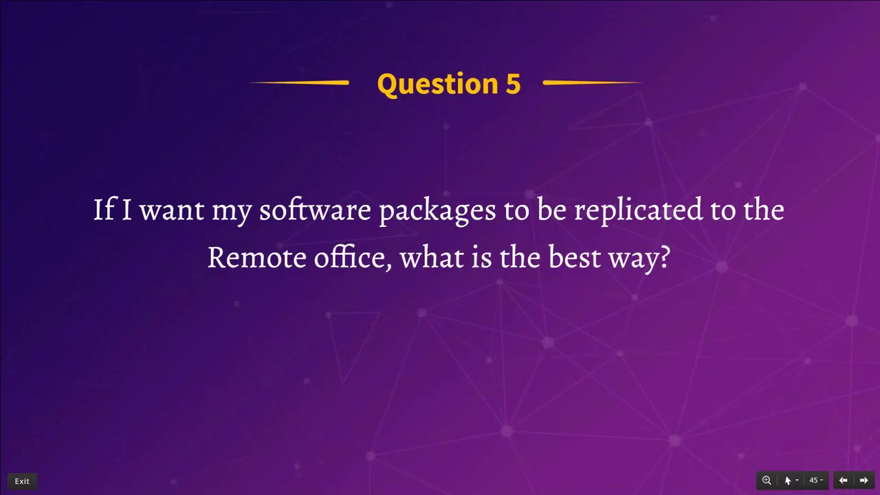
pyautogui.press('Right')
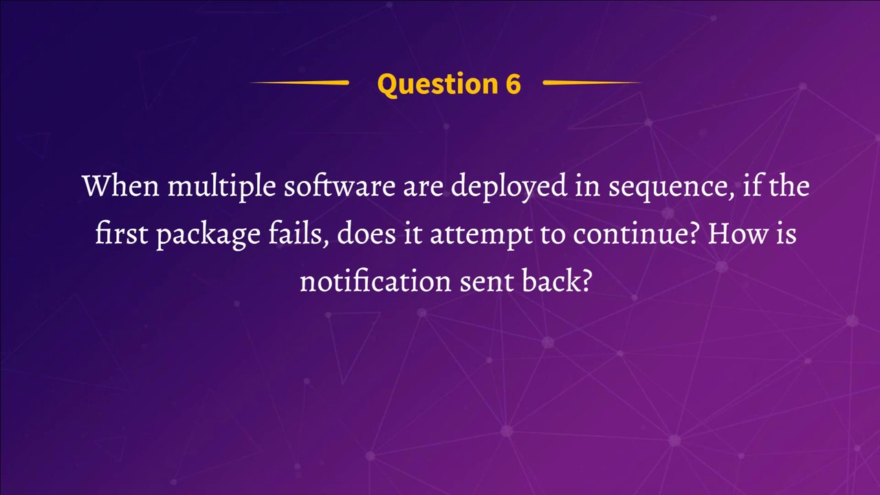
pyautogui.hotkey('alt', 'Tab')
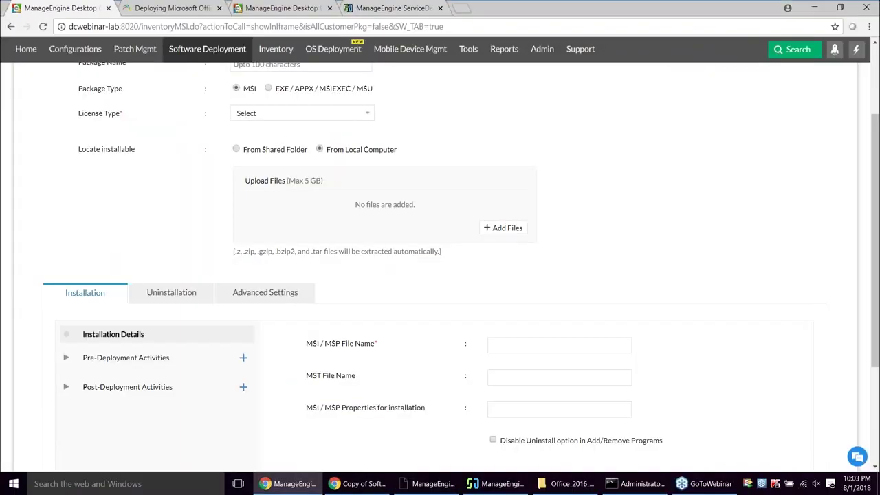
pyautogui.scroll(1, 246, 100)
pyautogui.click(207, 87)
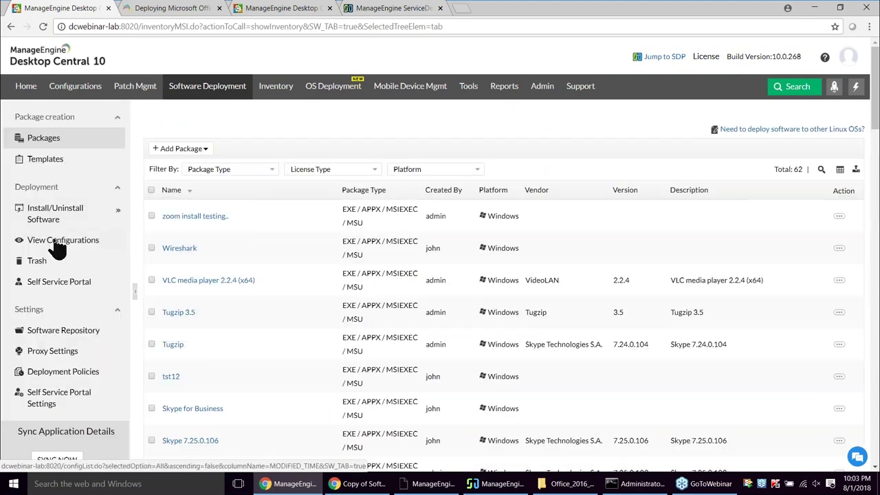
pyautogui.click(59, 246)
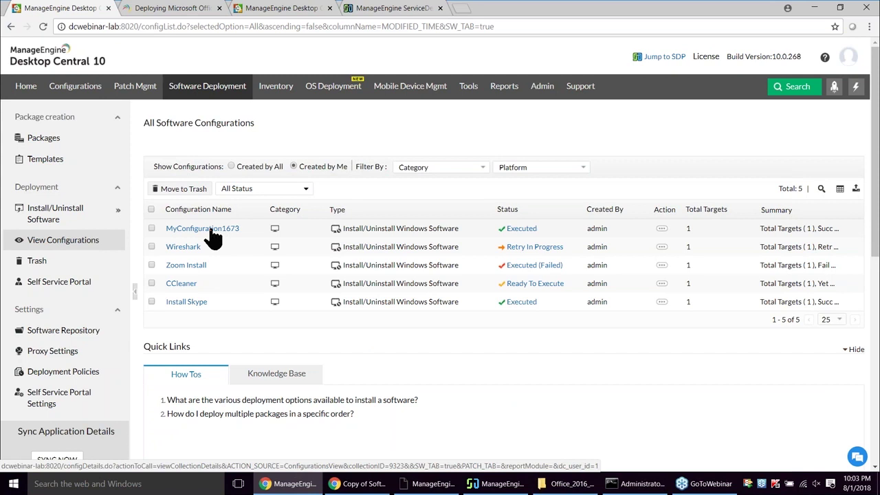
# Step: Switch back to the presentation and advance it past the rating slide to the "Spread a word" slide
pyautogui.hotkey('alt', 'Tab')
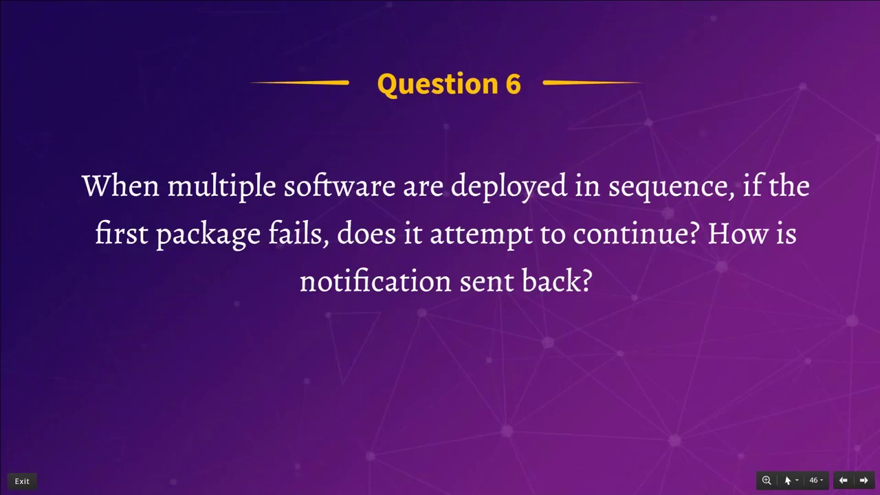
pyautogui.press('Right')
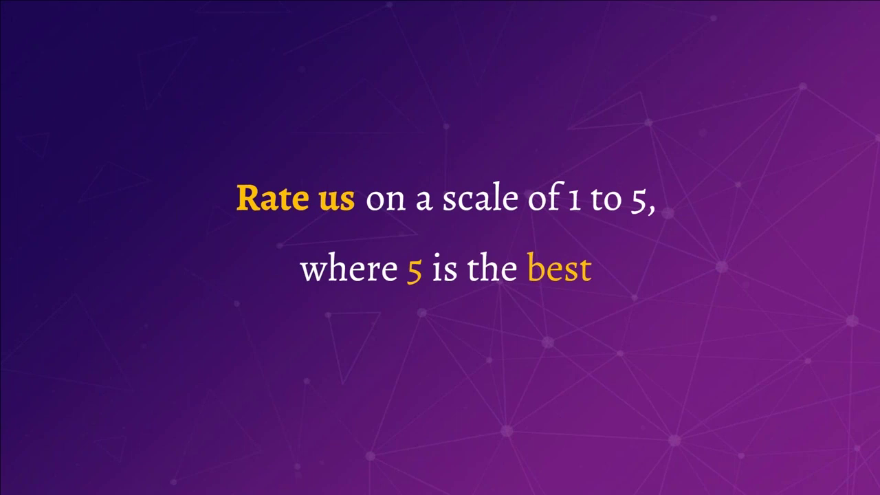
pyautogui.press('Right')
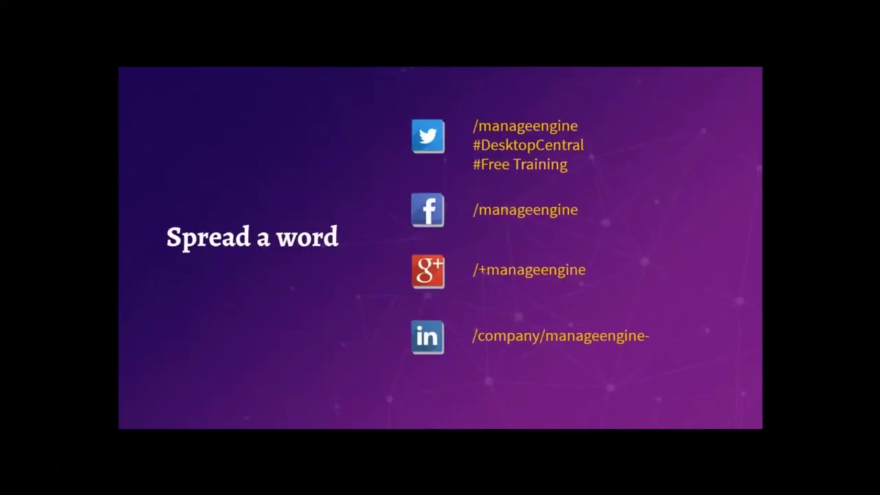